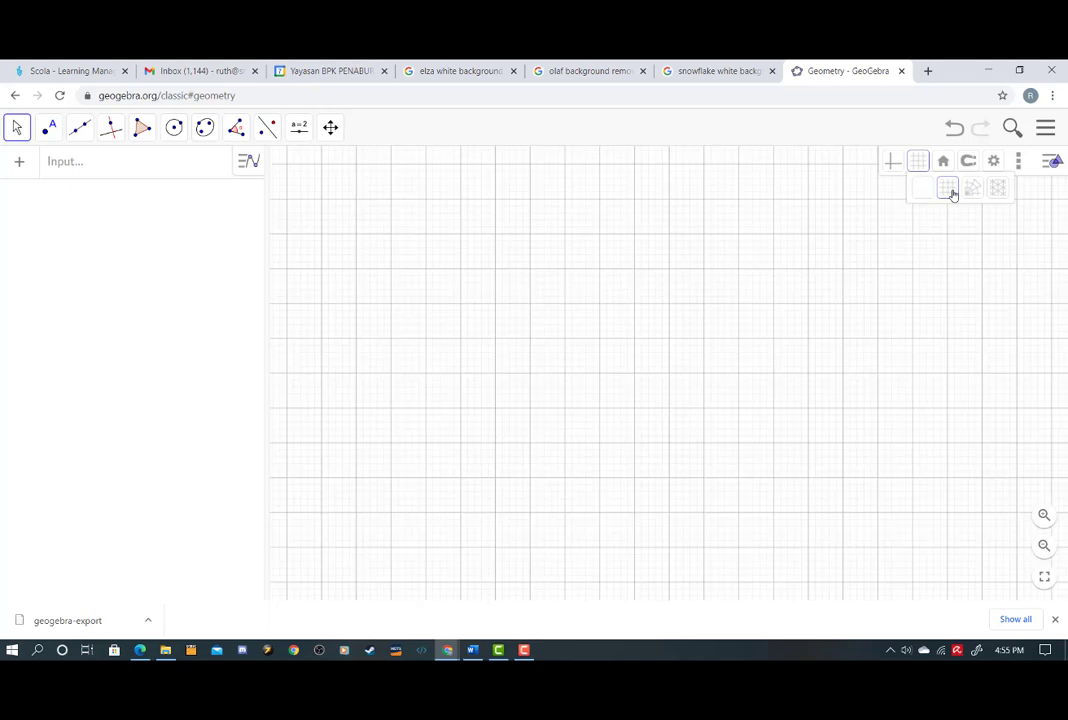
- Hide the grid in the graphics view and leave the axes switched off
left_click(923, 189)
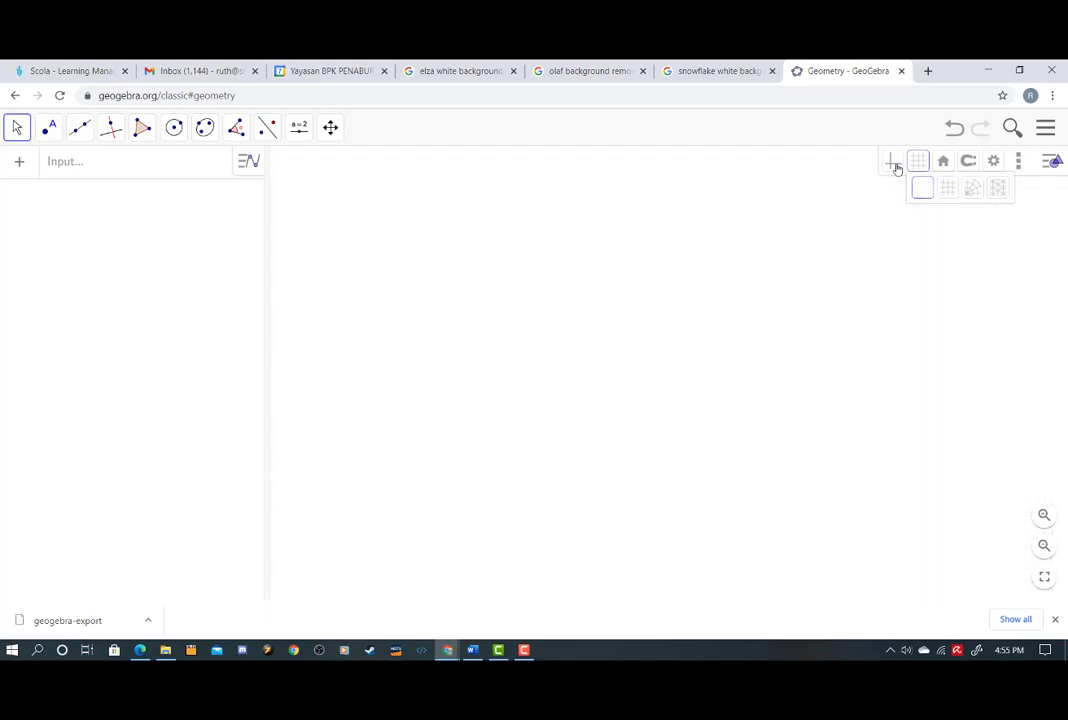
left_click(891, 165)
left_click(892, 165)
- Set the background color of the graphics view to light turquoise and close the settings
right_click(858, 260)
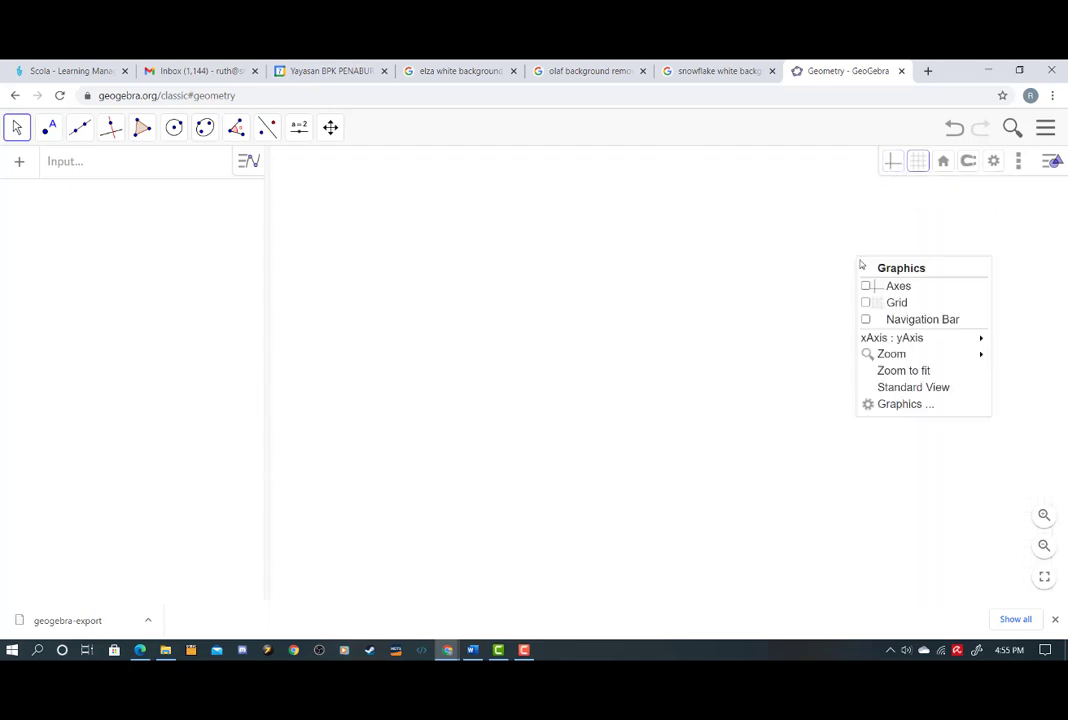
left_click(901, 405)
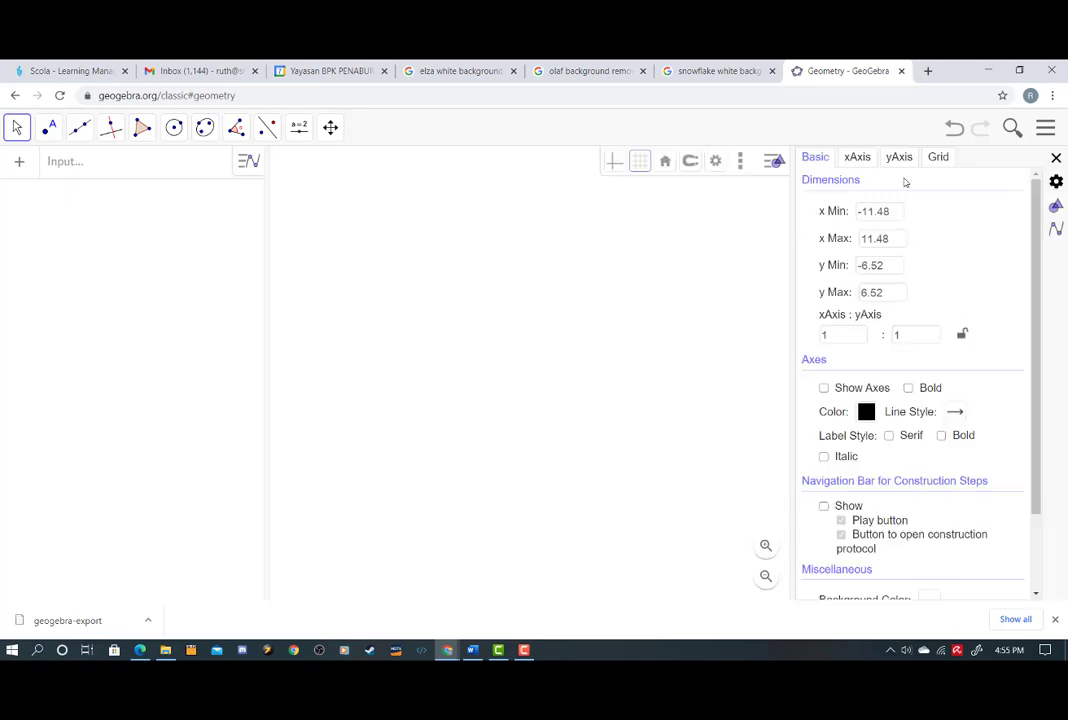
scroll(865, 490, "down", 3)
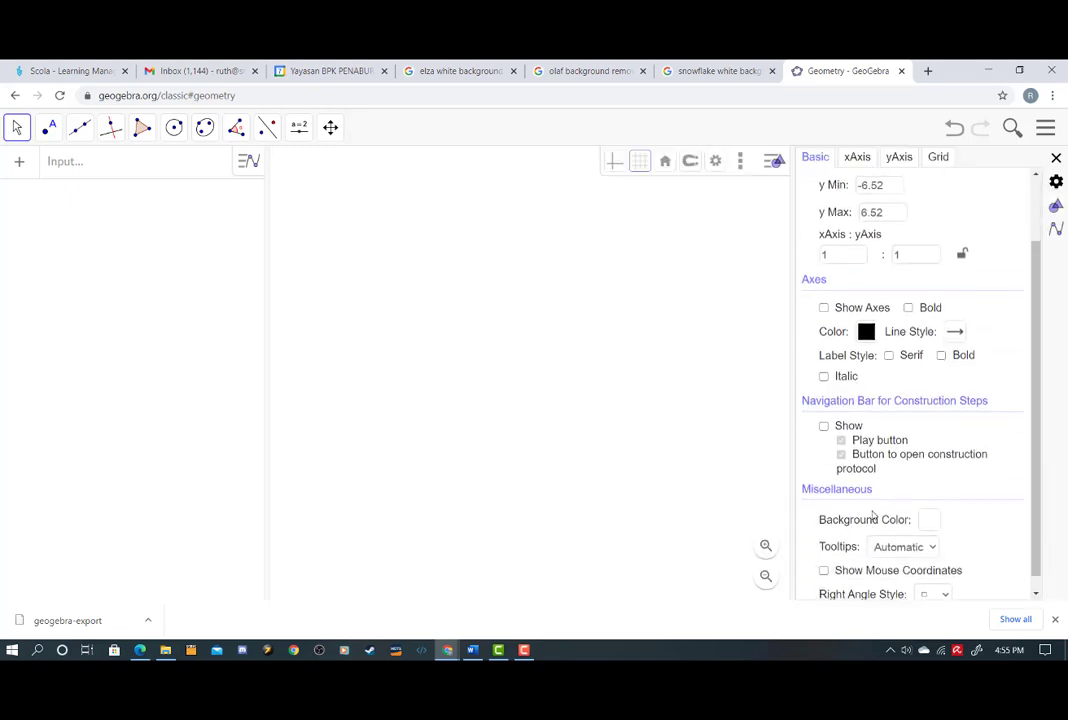
left_click(928, 508)
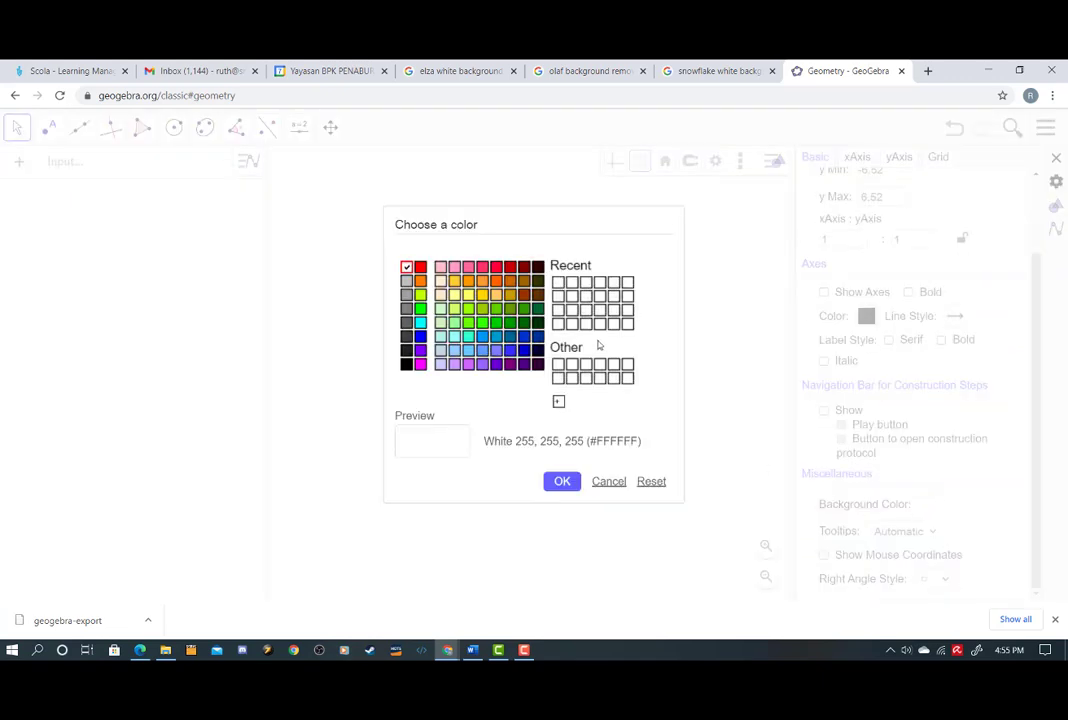
left_click(440, 337)
left_click(565, 484)
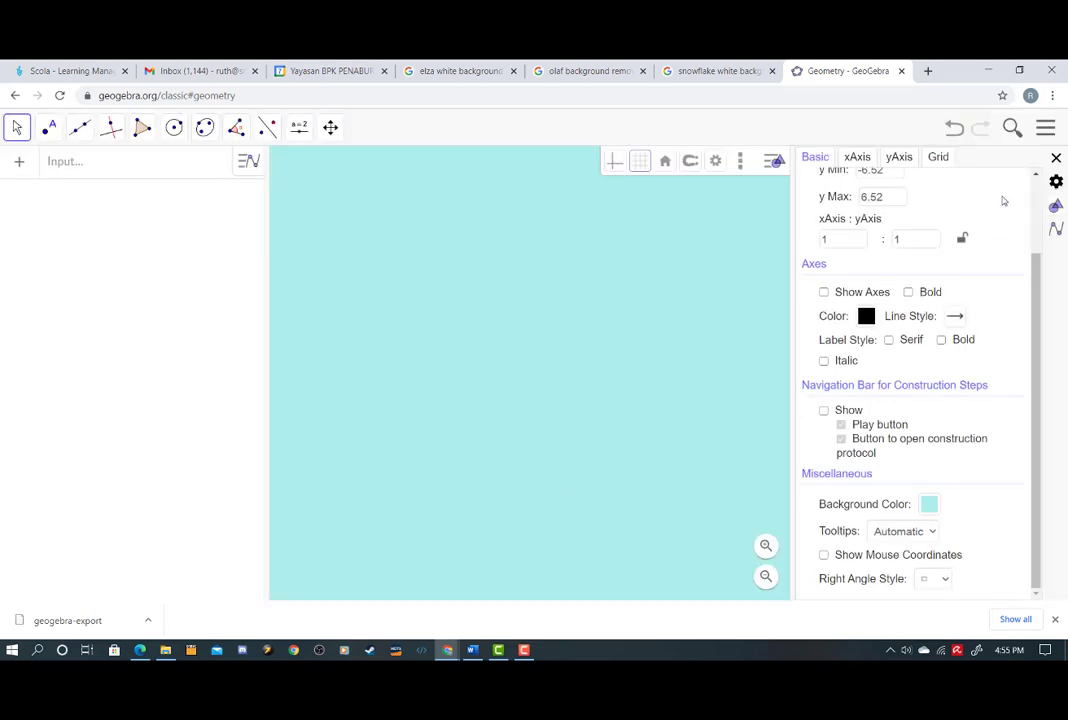
left_click(1055, 158)
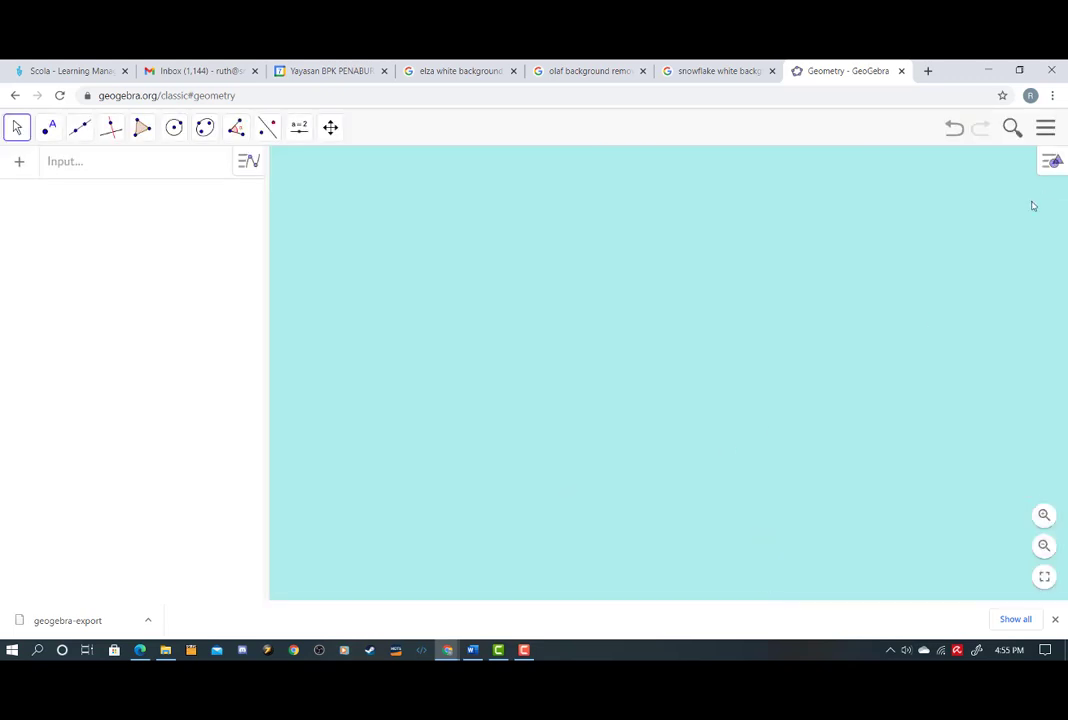
- Narrow the algebra view and draw a downward-pointing triangle ABC in the upper-left area of the canvas with the Polygon tool
left_click_drag(268, 280, 103, 298)
left_click(144, 131)
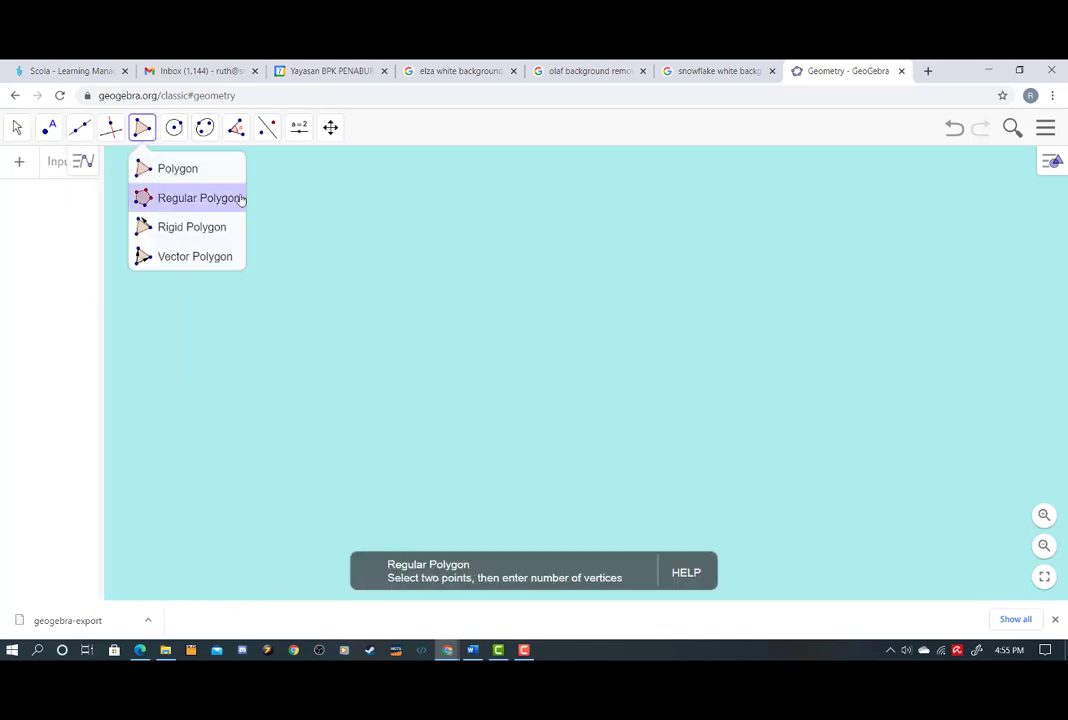
left_click(190, 171)
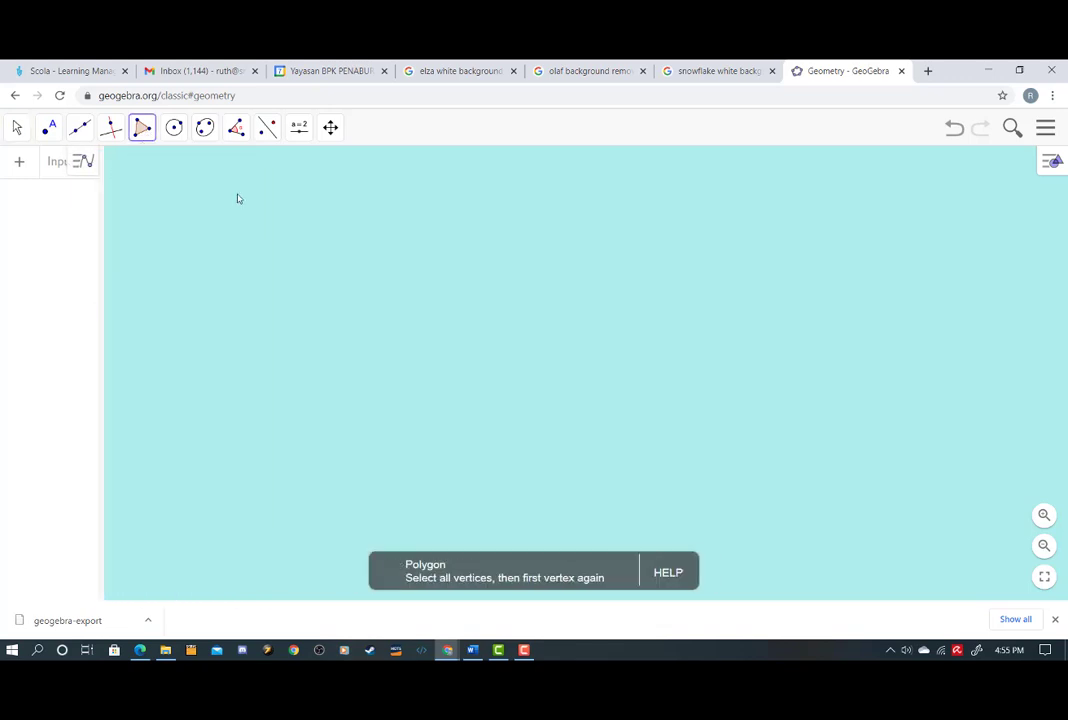
left_click(236, 194)
left_click(329, 197)
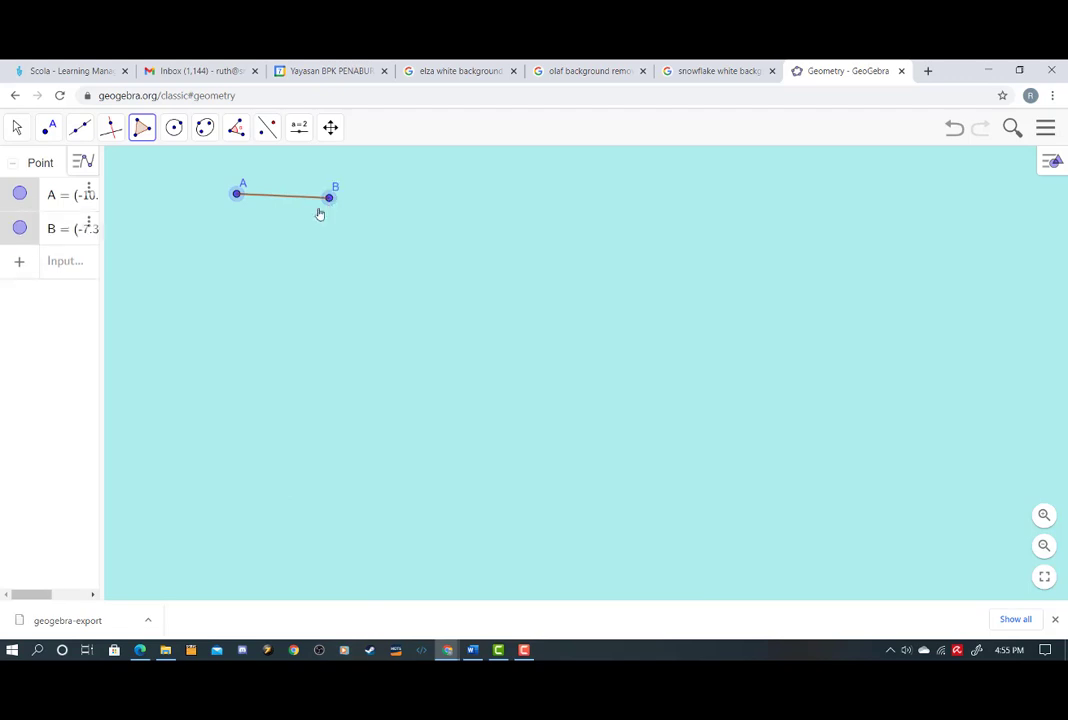
left_click(272, 253)
left_click(236, 195)
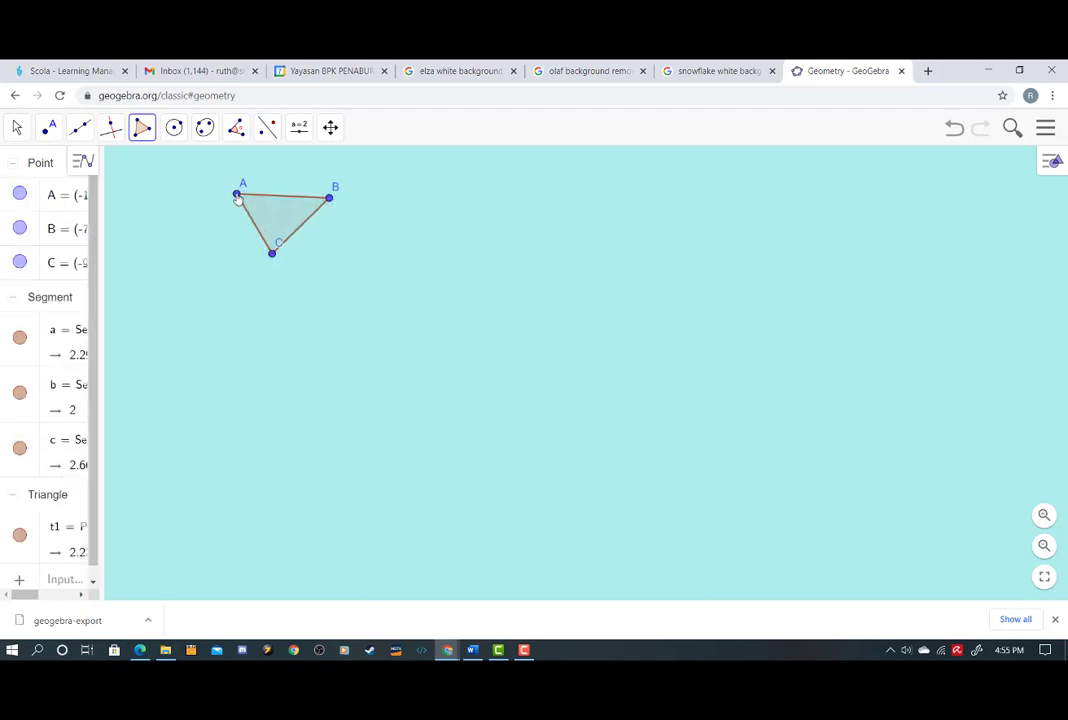
- Hide the triangle's corner points A, B and C so that only its sides and fill are shown
left_click(17, 128)
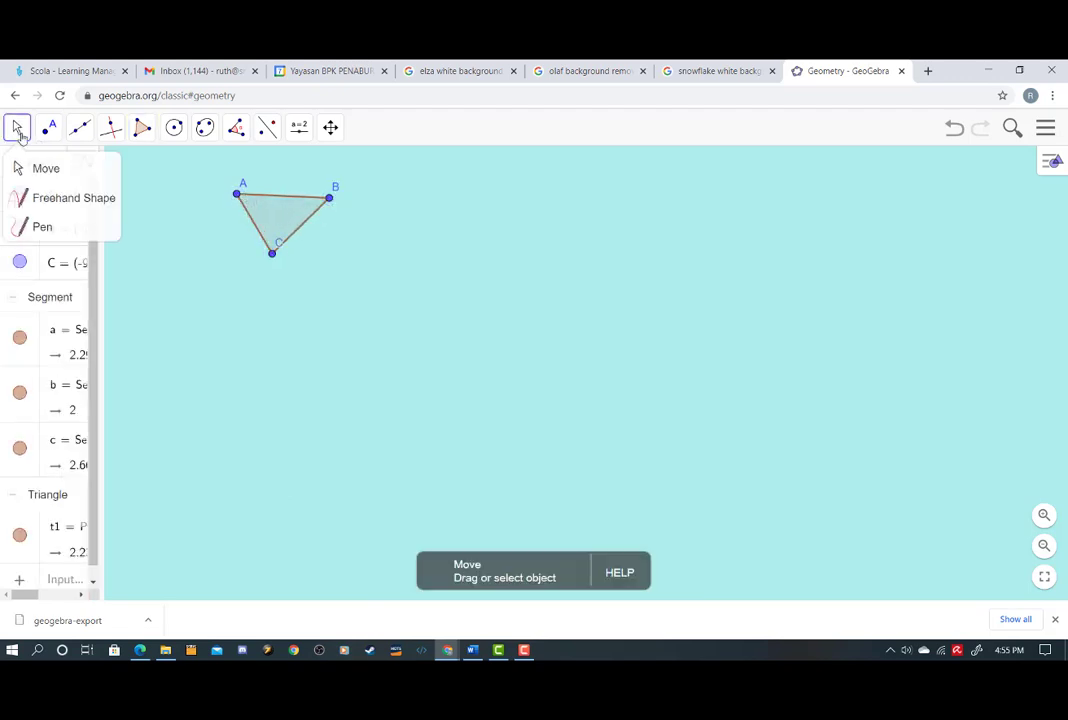
left_click(237, 195)
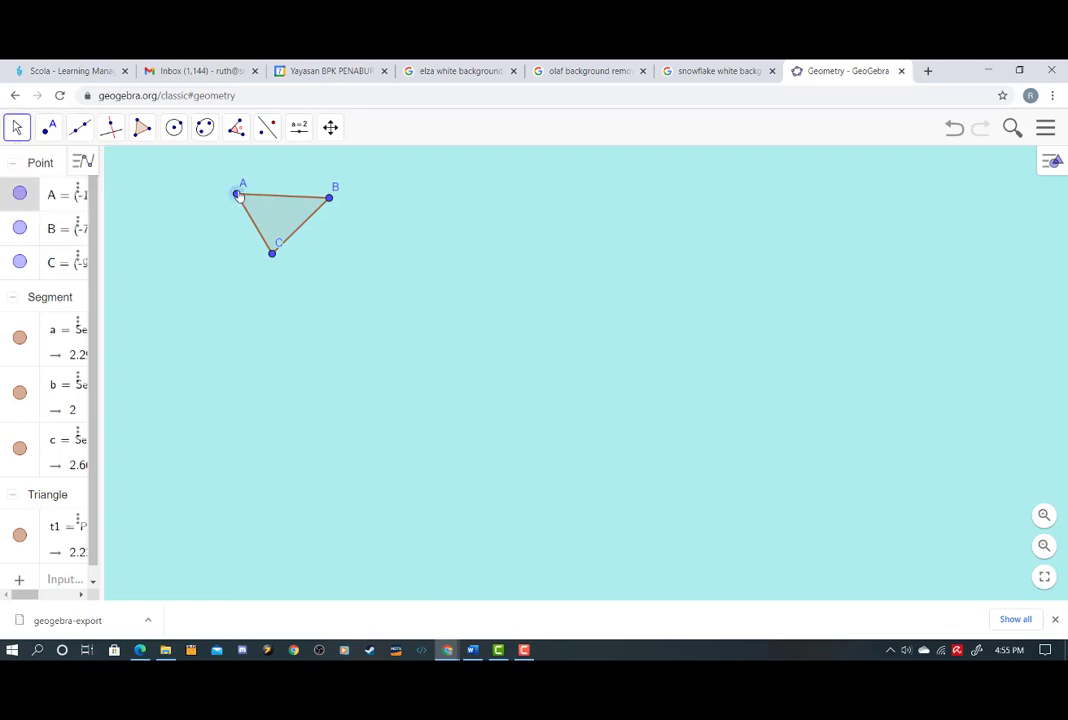
right_click(237, 195)
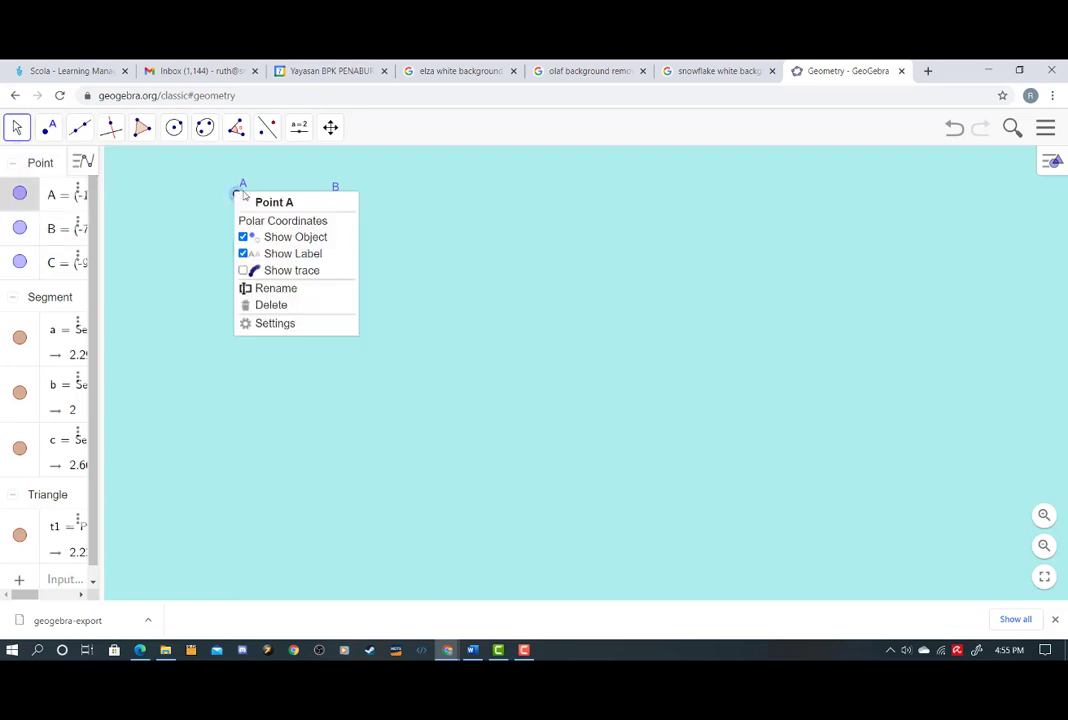
left_click(312, 236)
right_click(328, 200)
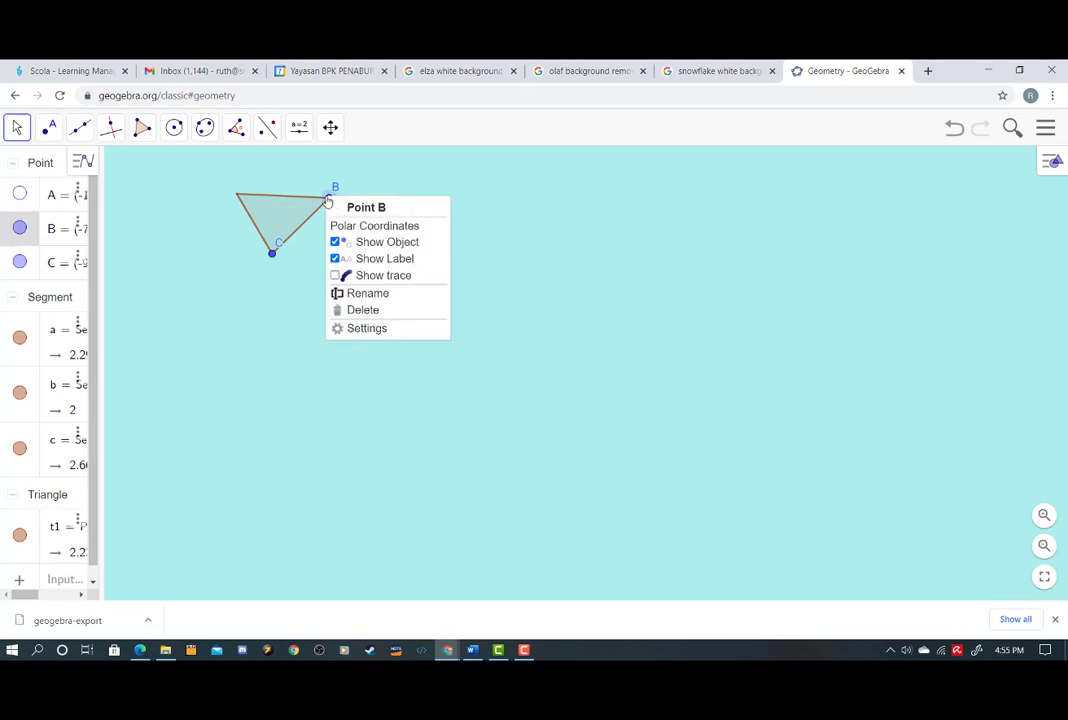
left_click(352, 241)
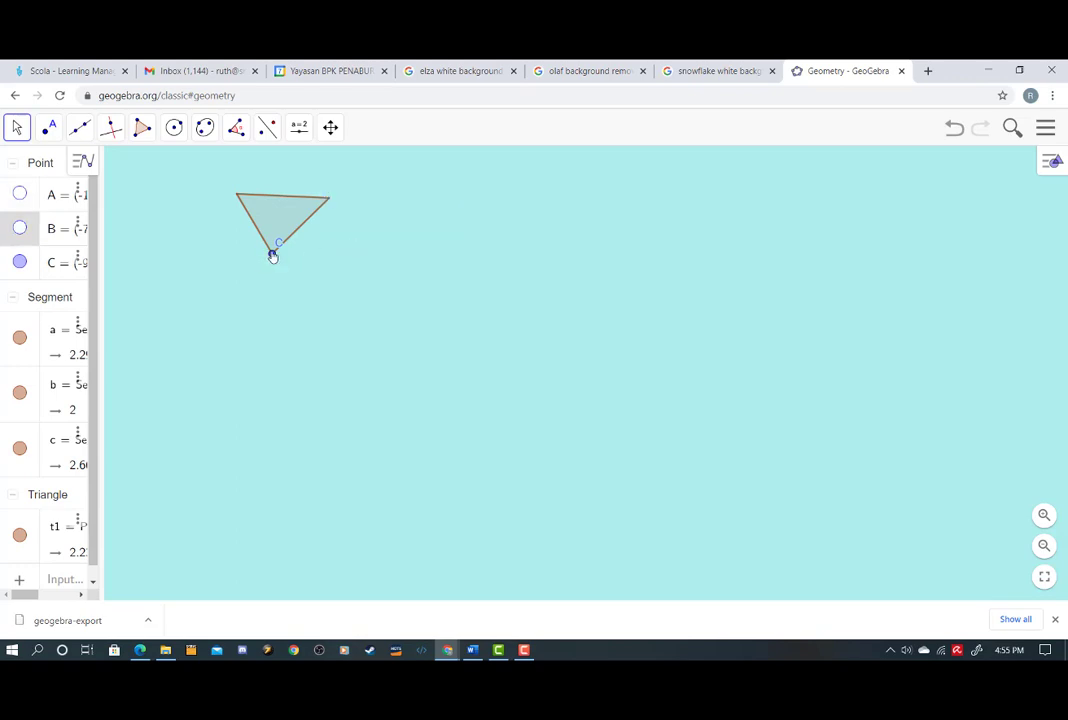
right_click(272, 255)
left_click(331, 297)
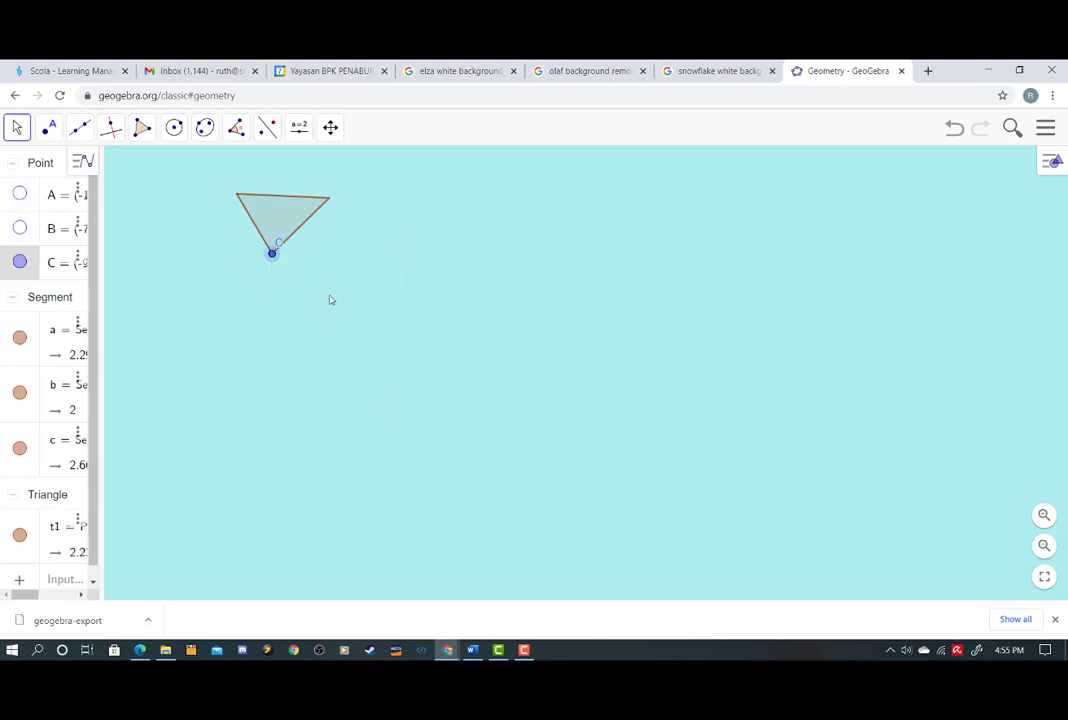
- Recolor the triangle to light violet-blue #7D7DFF and raise its fill opacity slightly
left_click(281, 215)
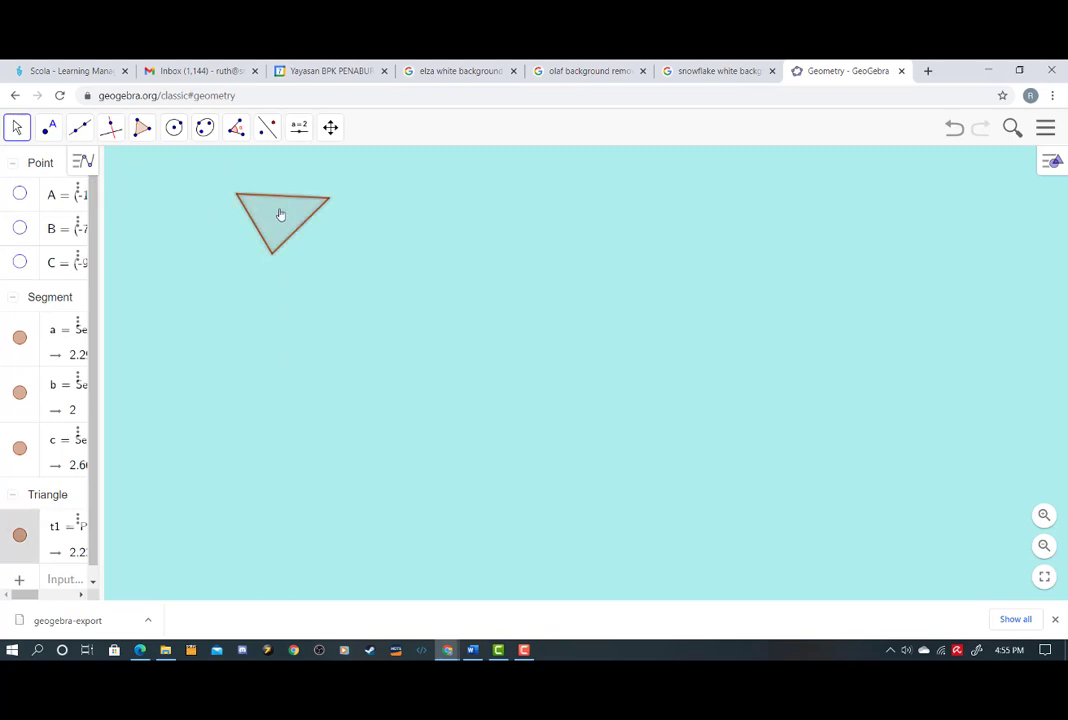
right_click(281, 214)
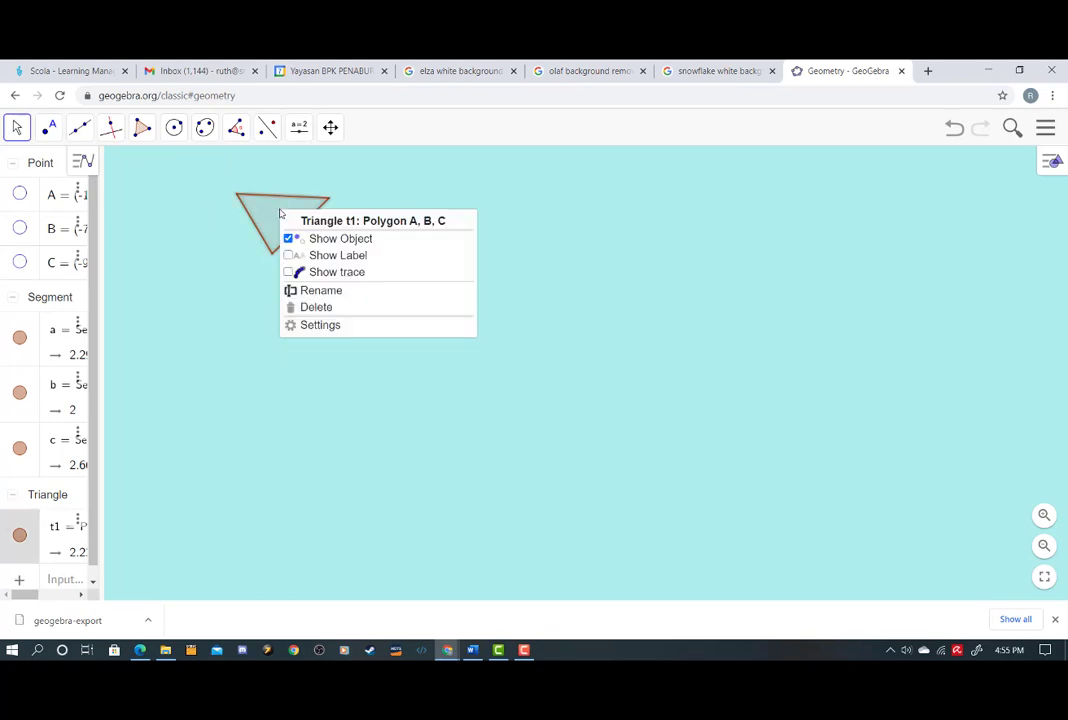
left_click(320, 325)
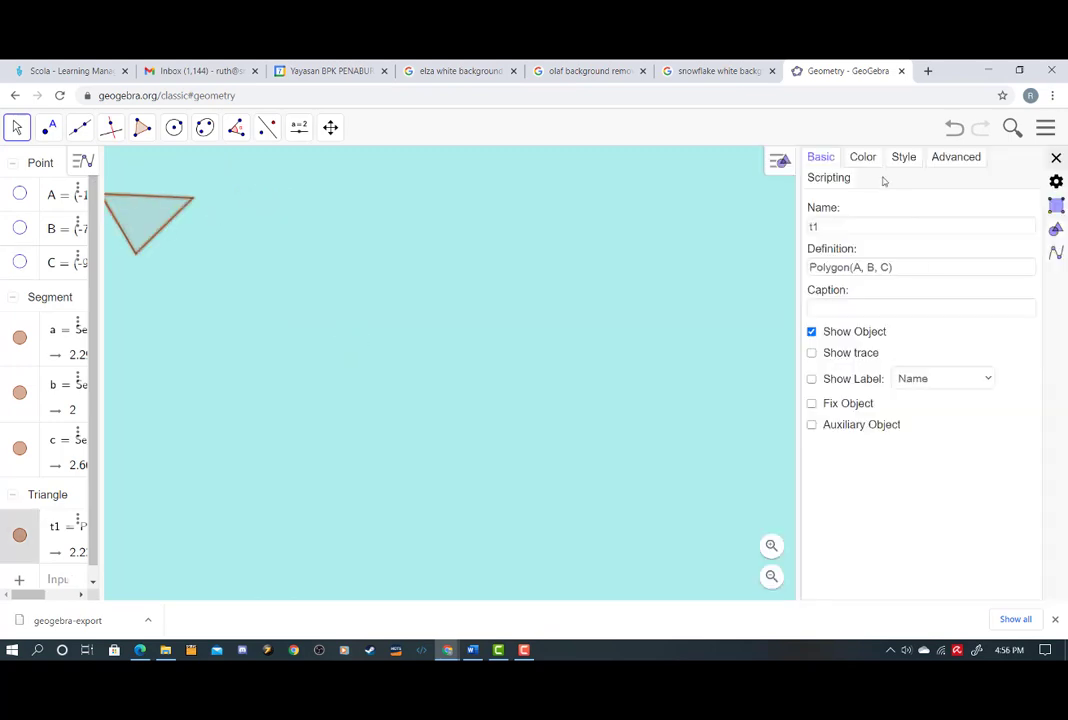
left_click(863, 157)
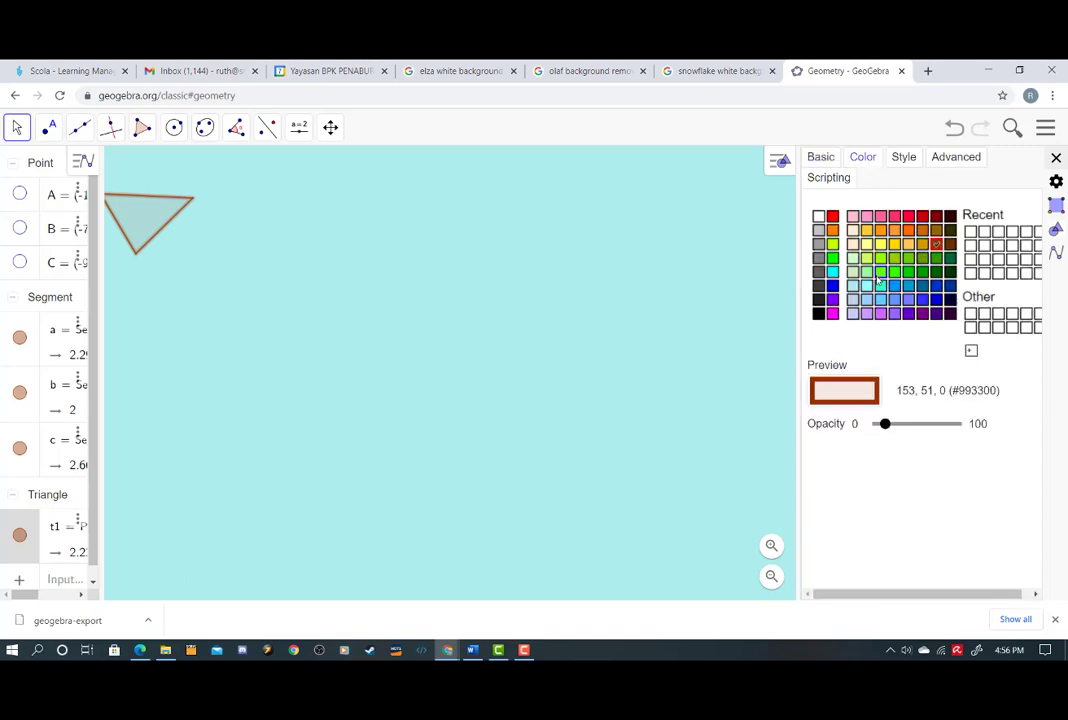
mouse_move(903, 428)
left_mouse_down()
mouse_move(958, 433)
mouse_move(895, 437)
left_mouse_up()
left_click(908, 300)
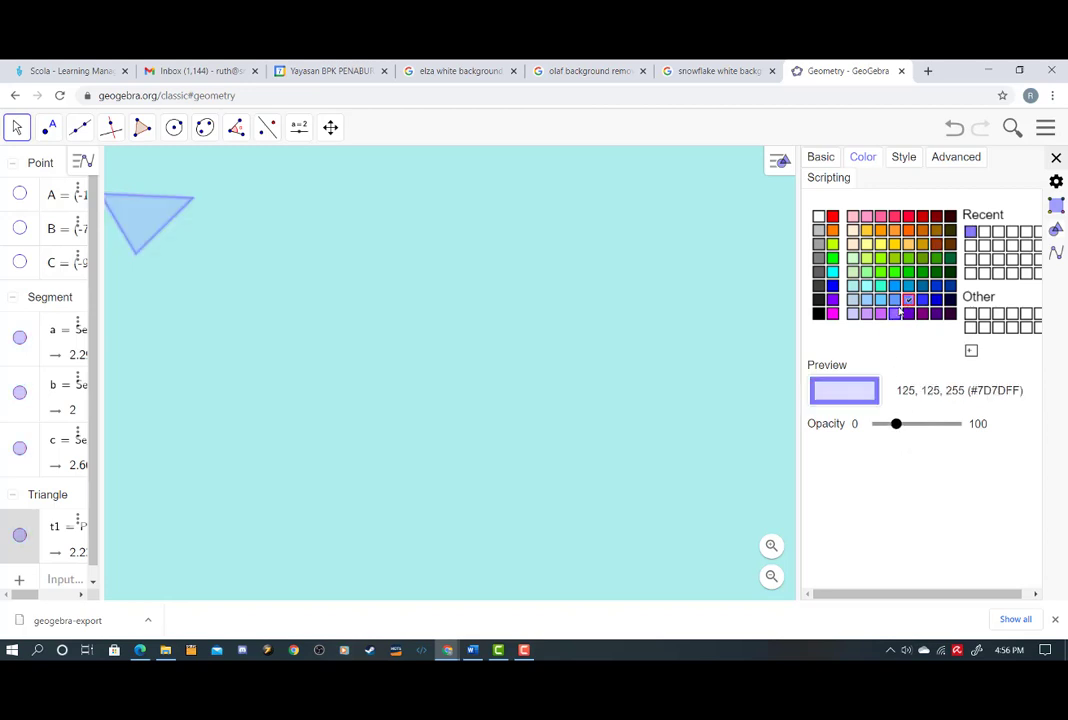
- Set the triangle's line thickness to 8 and its filling to Dots, and close the settings
left_click(903, 157)
mouse_move(850, 220)
left_mouse_down()
mouse_move(880, 222)
mouse_move(869, 224)
left_mouse_up()
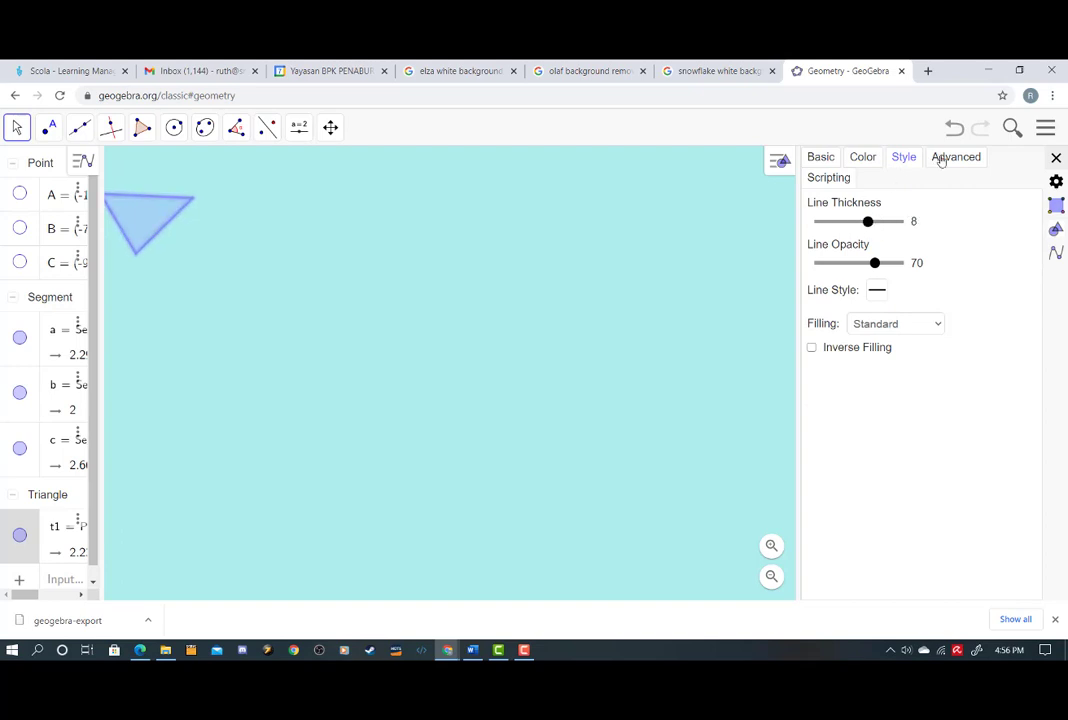
left_click(885, 322)
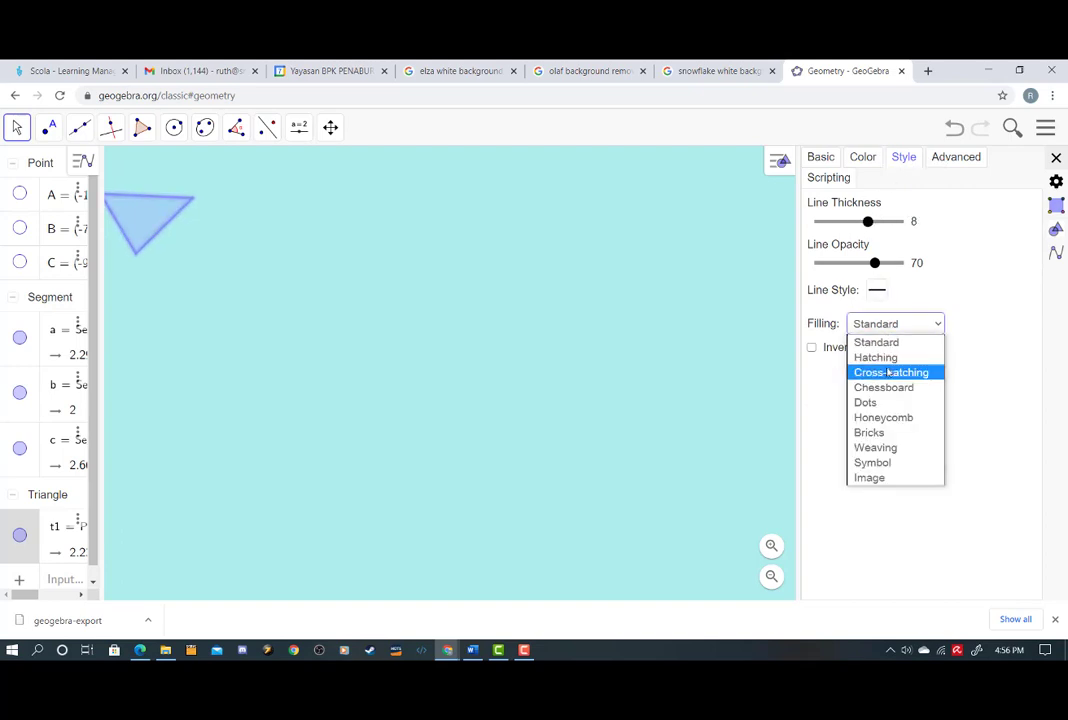
left_click(889, 372)
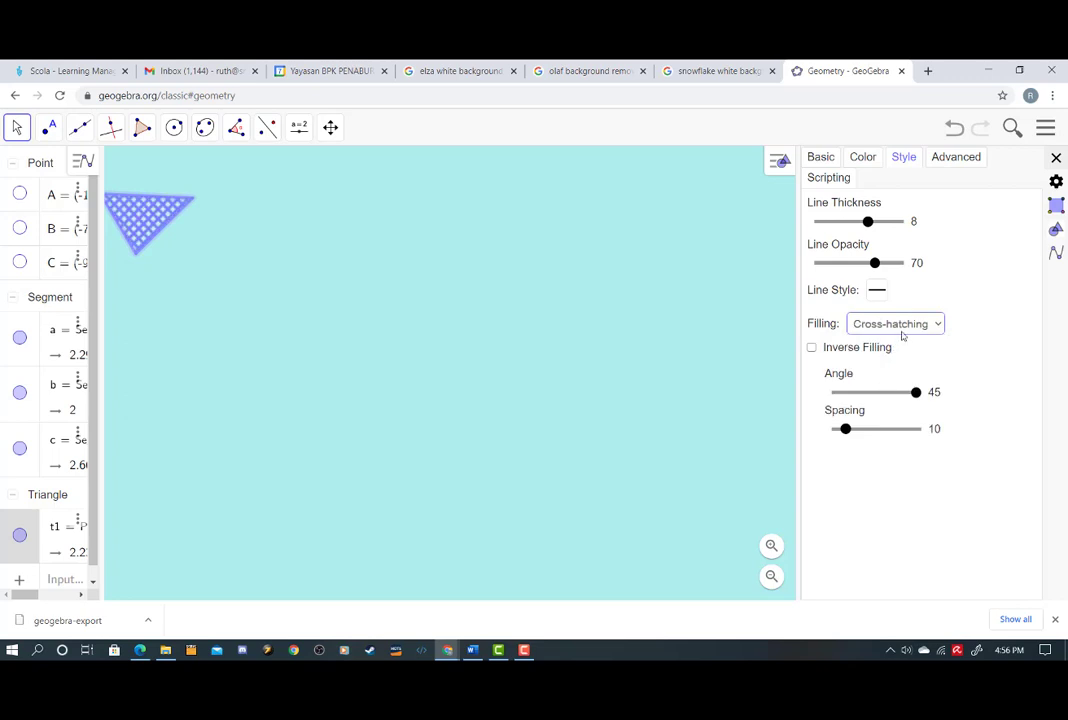
left_click(900, 325)
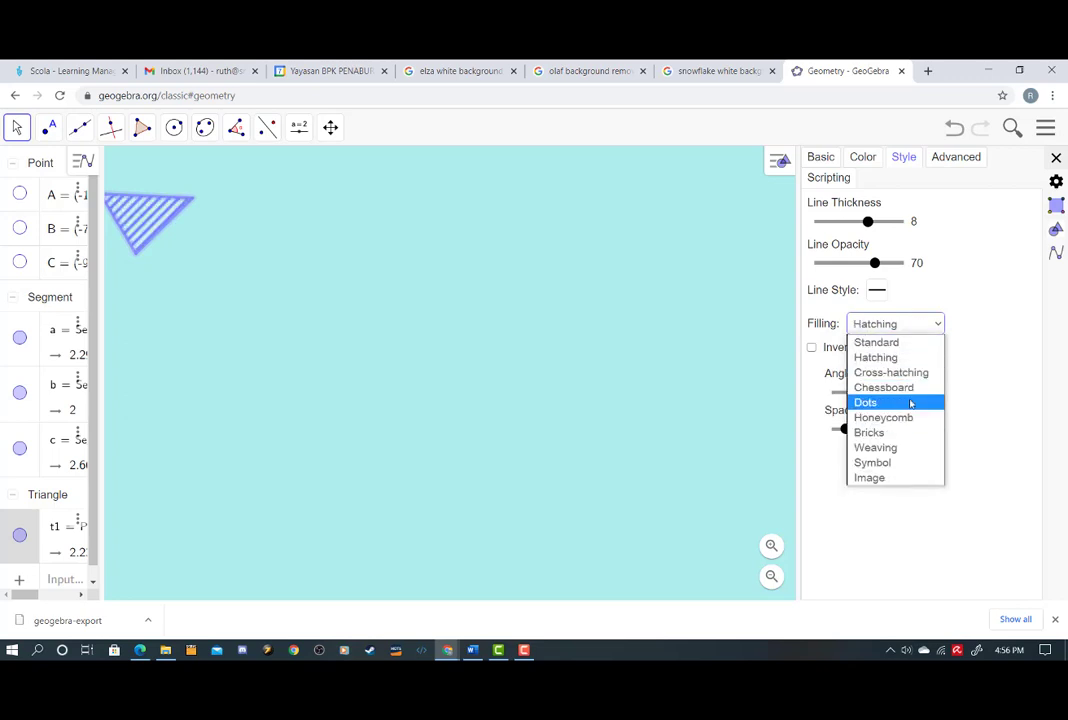
left_click(910, 403)
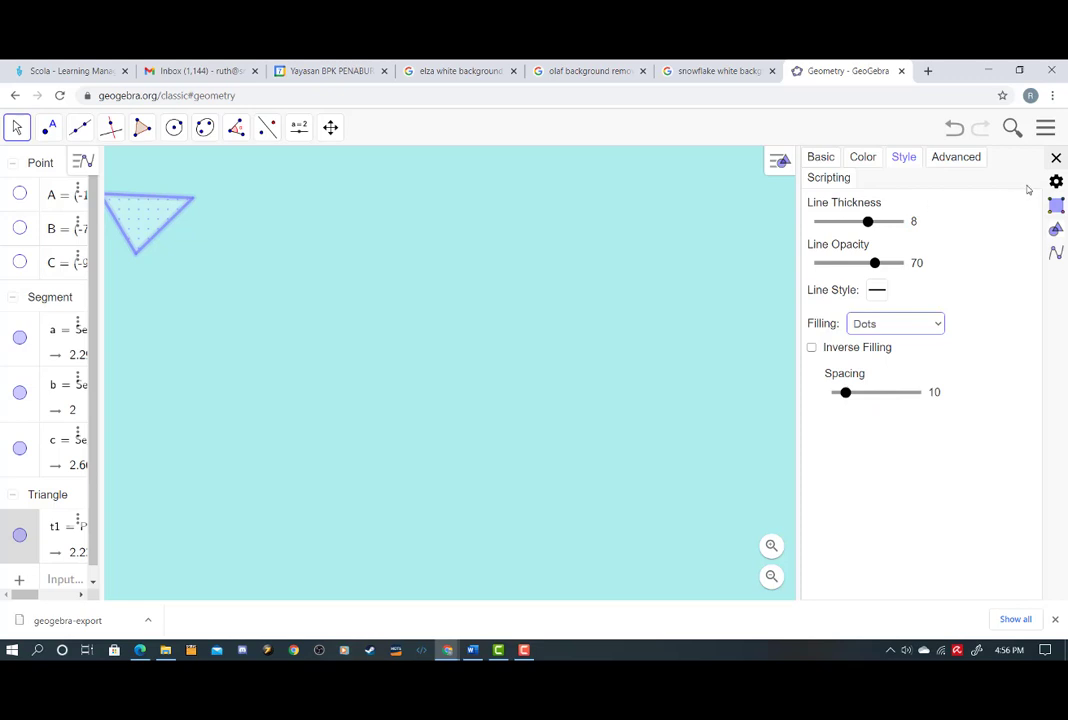
left_click(1055, 158)
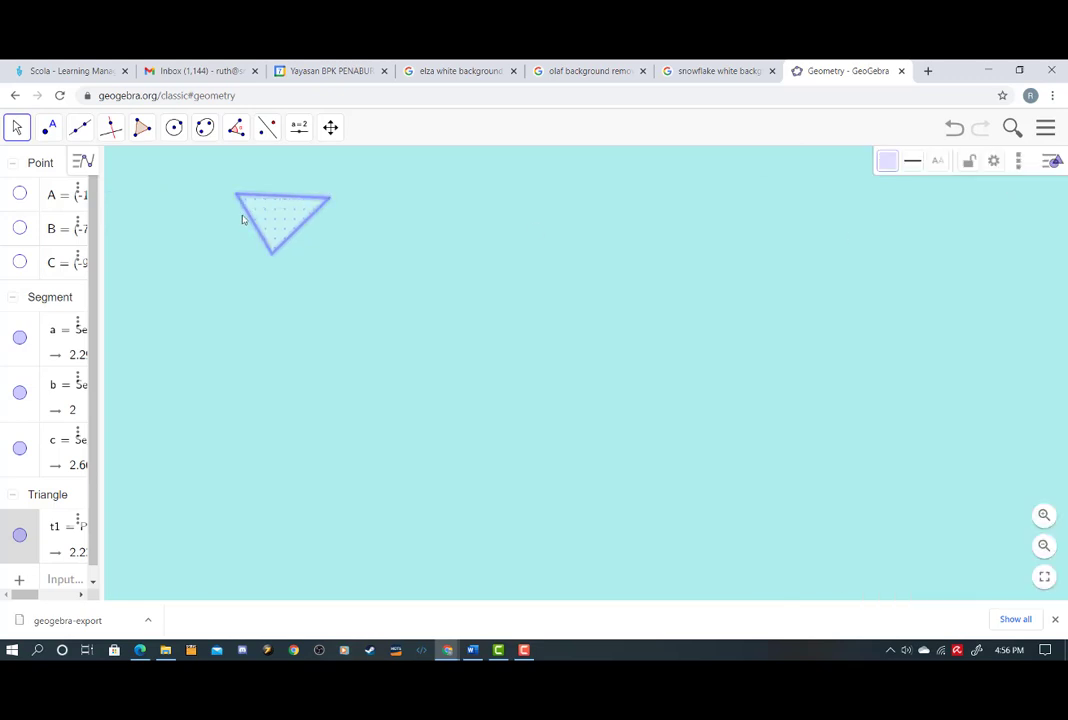
- Draw a nearly horizontal segment DE about 3.8 units long just below the triangle
left_click(267, 127)
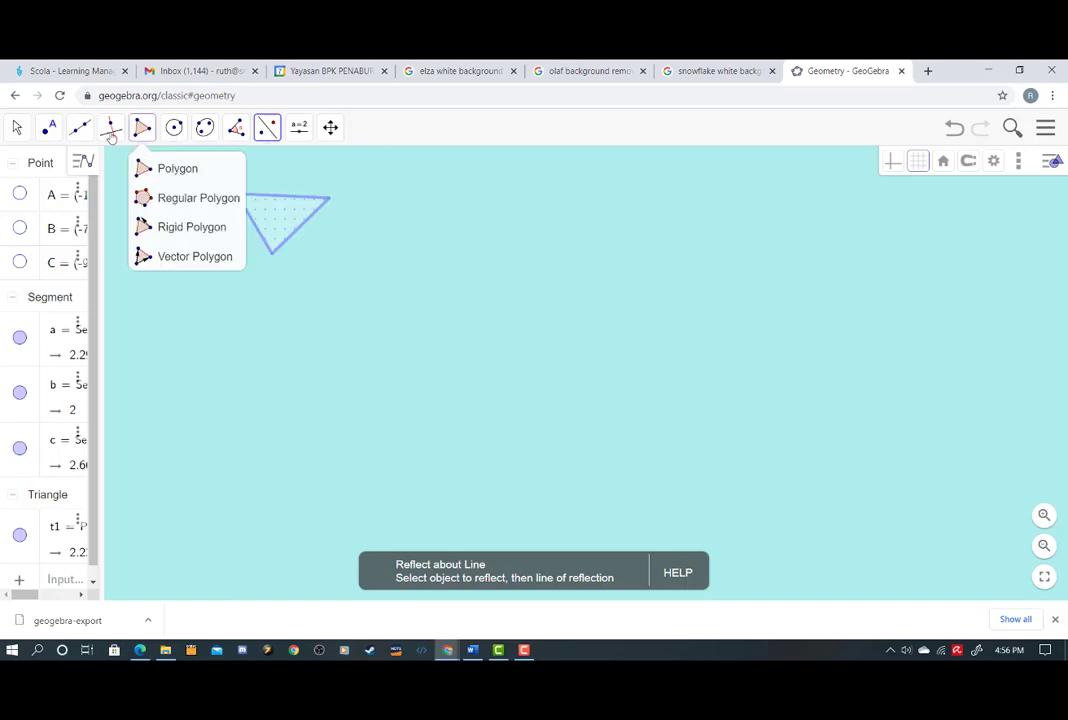
mouse_move(80, 127)
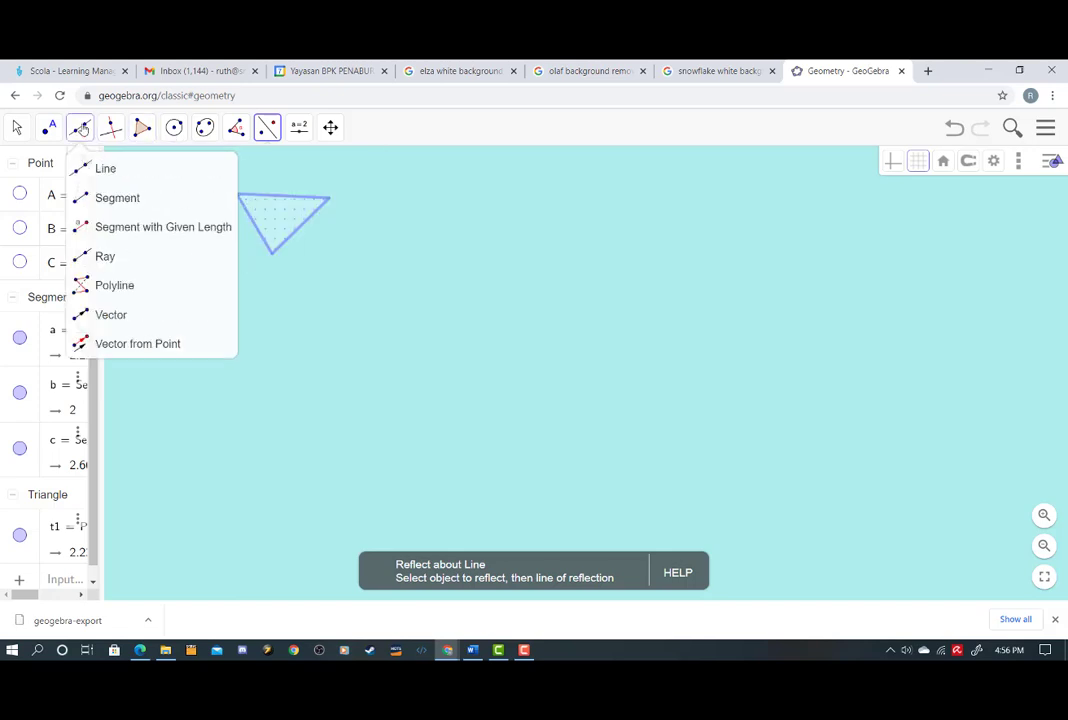
left_click(105, 200)
left_click(225, 265)
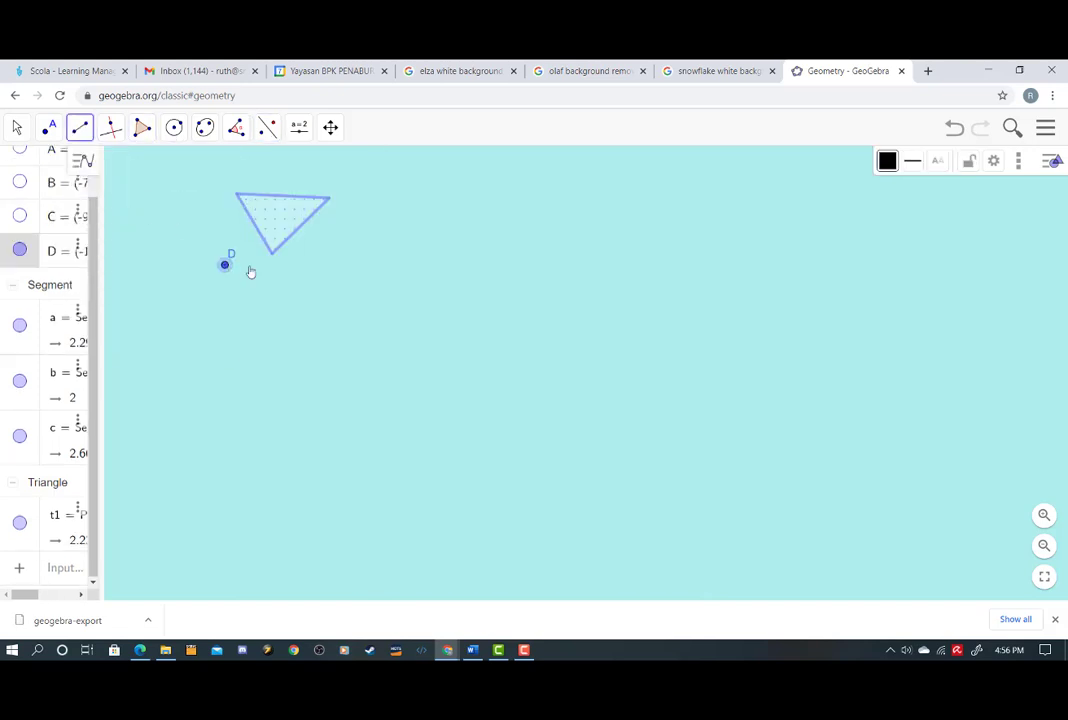
left_click(358, 267)
- Reflect the dotted triangle about segment DE and move the original triangle slightly closer to the segment
mouse_move(265, 130)
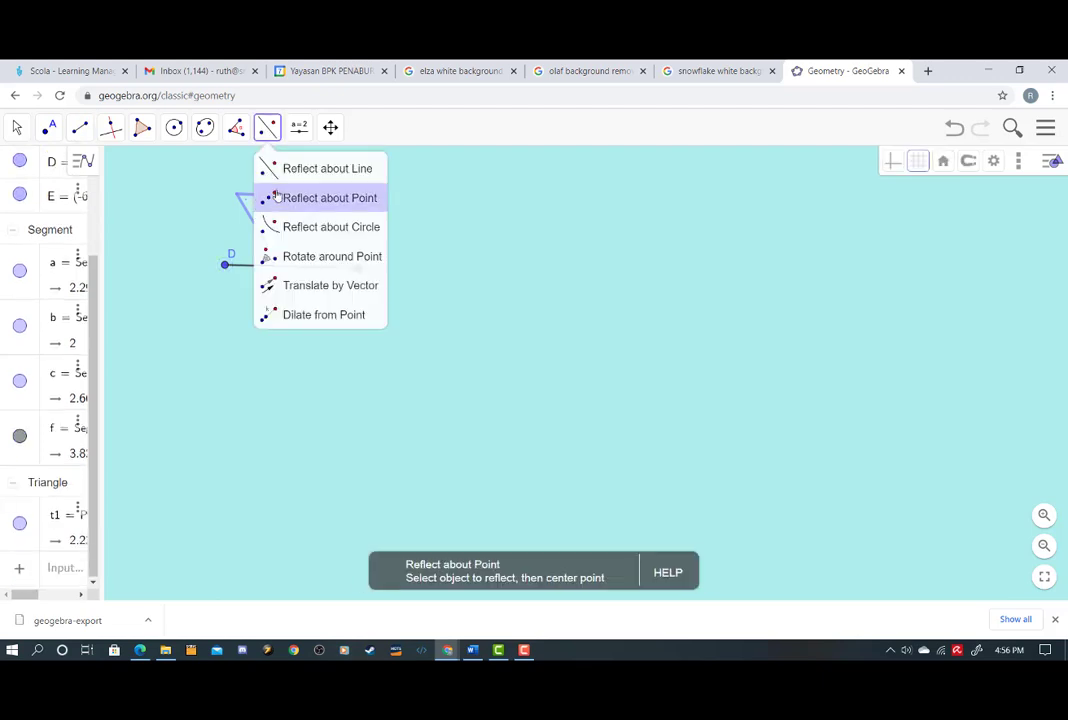
left_click(293, 168)
left_click(285, 230)
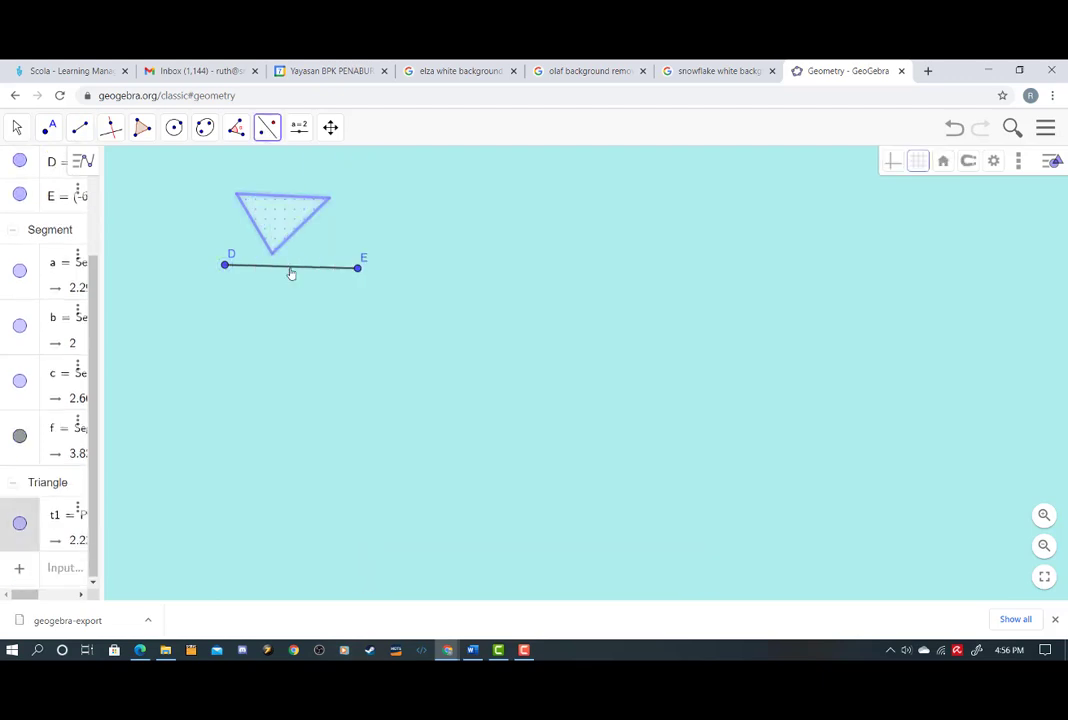
left_click(291, 270)
key("Escape")
mouse_move(275, 217)
left_mouse_down()
mouse_move(439, 255)
mouse_move(291, 244)
mouse_move(286, 222)
left_mouse_up()
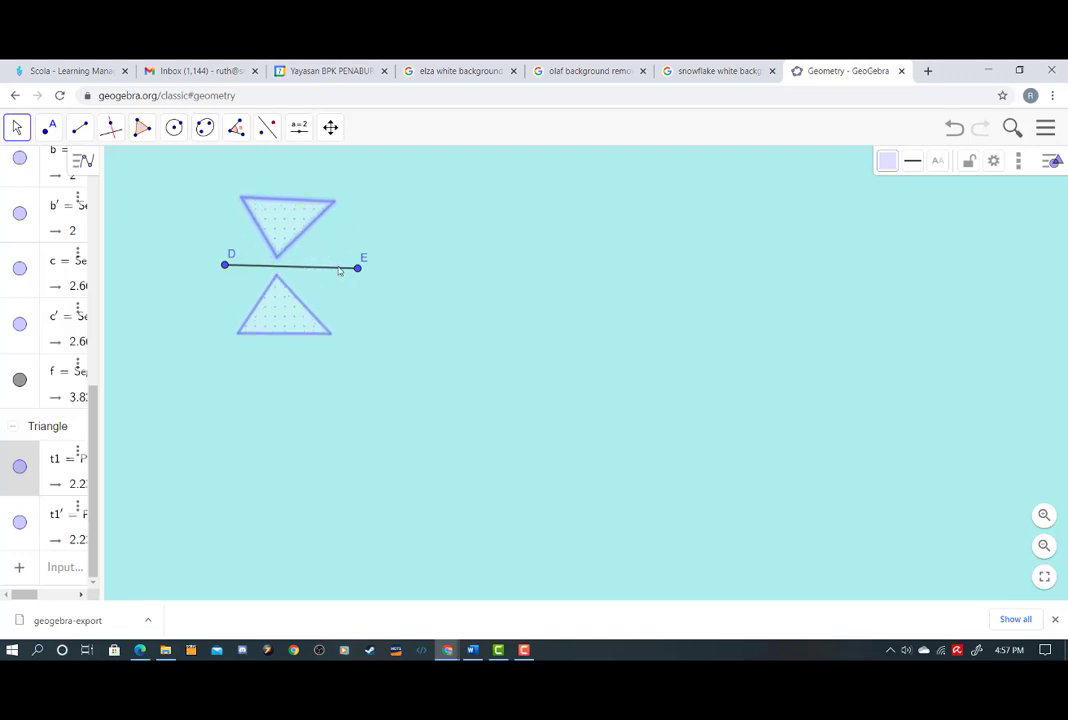
- Hide the reflection segment DE between the two triangles
left_click(345, 269)
right_click(345, 269)
left_click(410, 296)
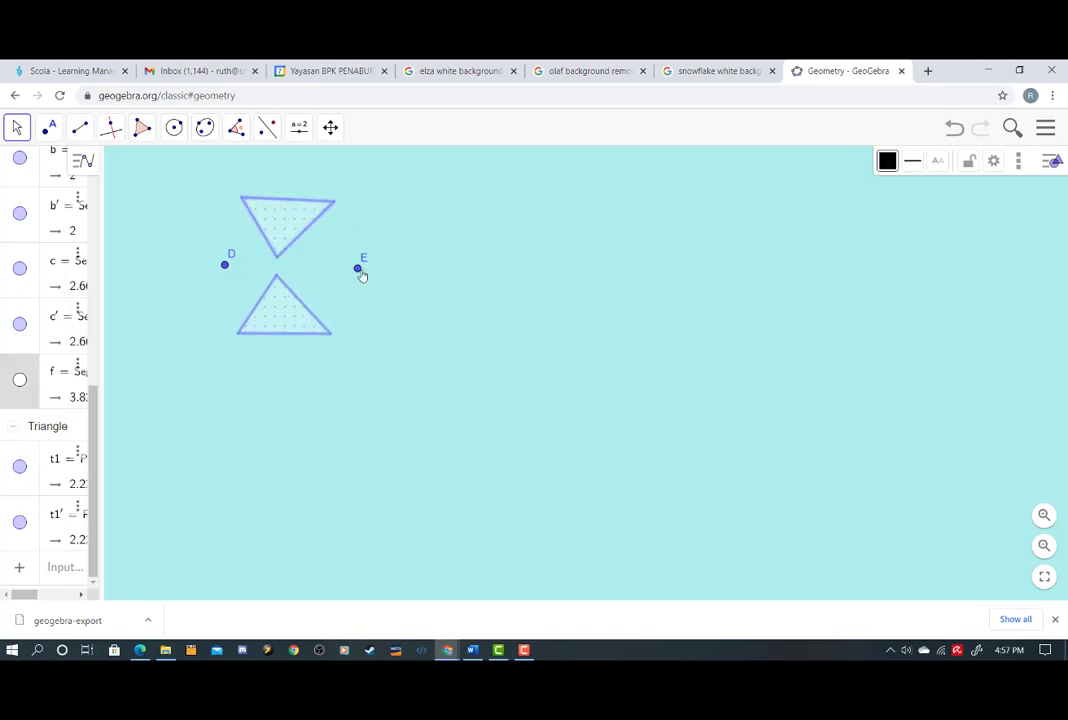
- Hide points E and D beside the two mirrored triangles
left_click(360, 270)
right_click(360, 270)
left_click(405, 315)
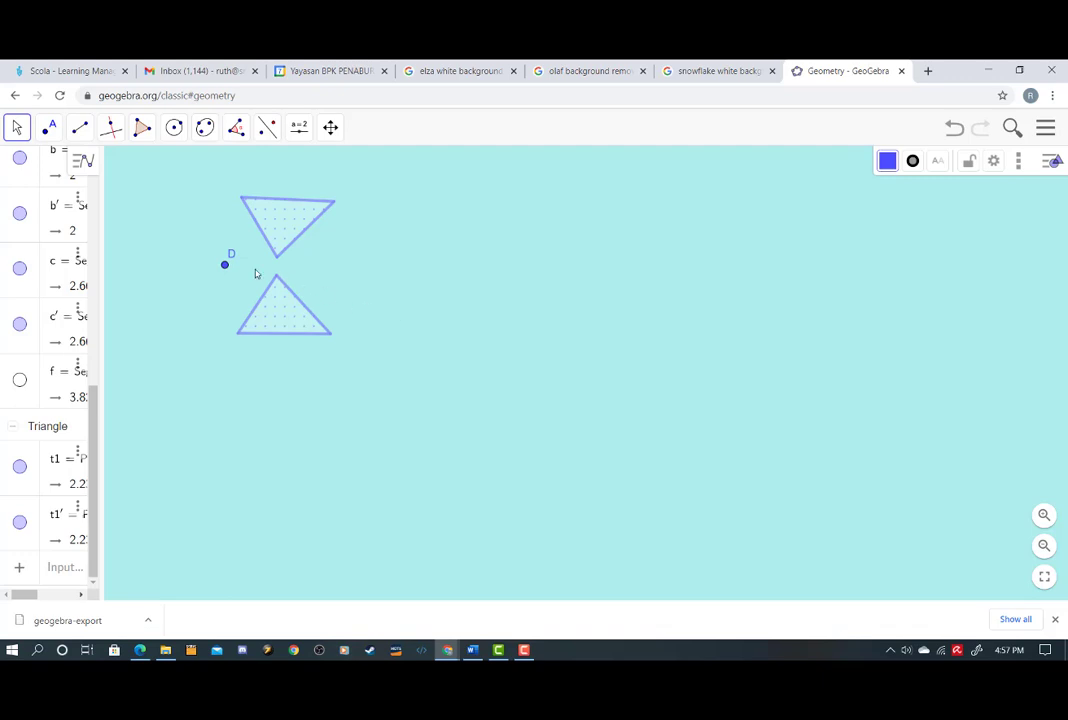
right_click(225, 267)
left_click(290, 306)
- Duplicate the original dotted triangle and place the copy in the upper middle of the drawing area
left_click(283, 221)
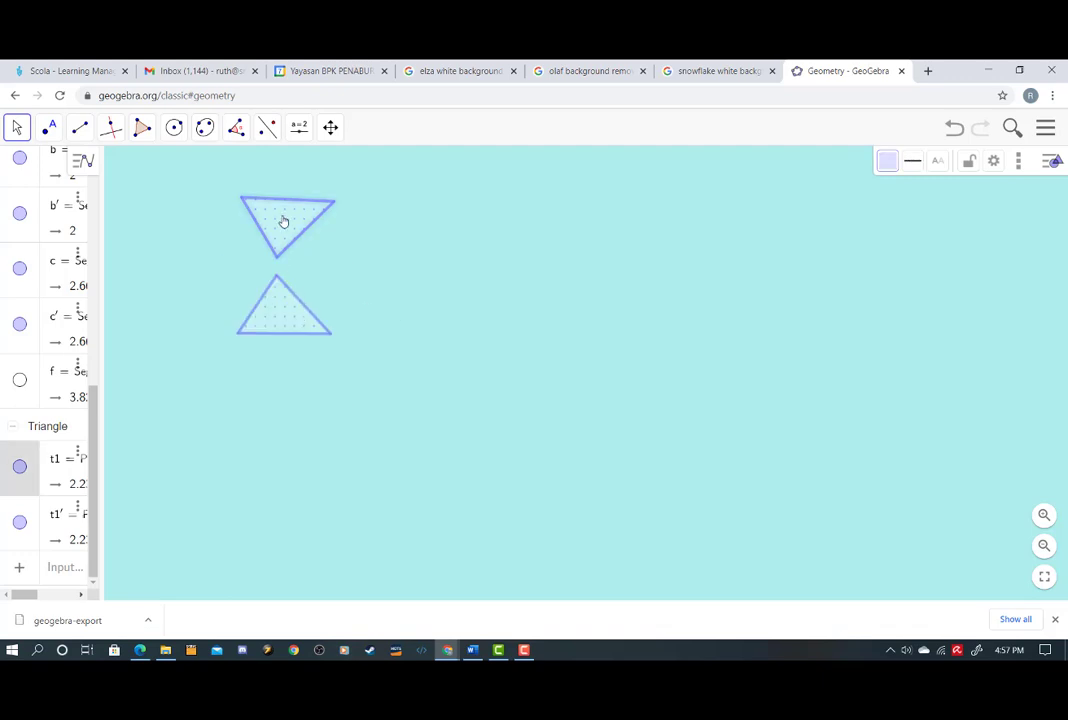
key("ctrl+c")
key("ctrl+v")
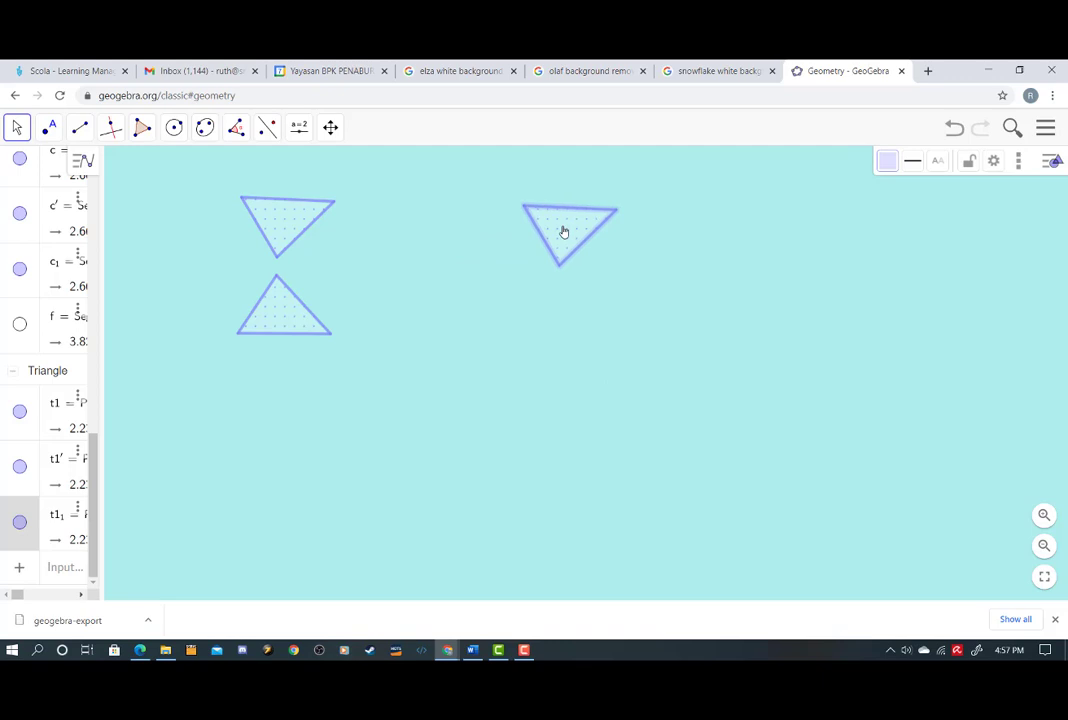
- Rotate the copied triangle 120° counterclockwise around a new point F placed just below its lowest vertex
left_click(268, 133)
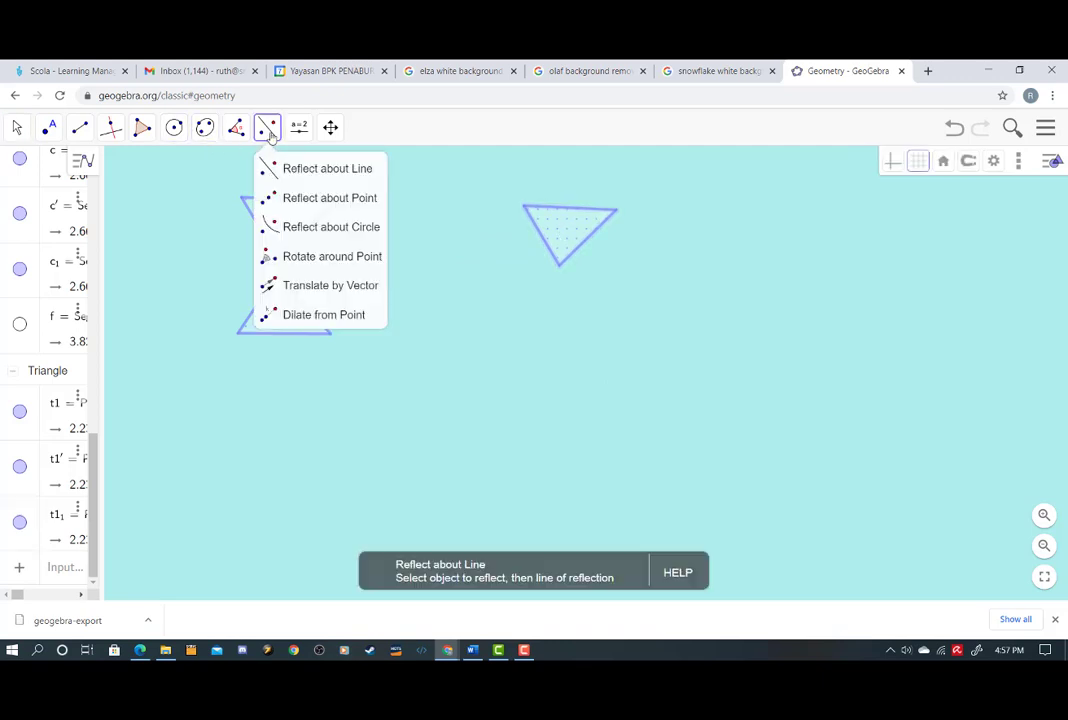
left_click(350, 259)
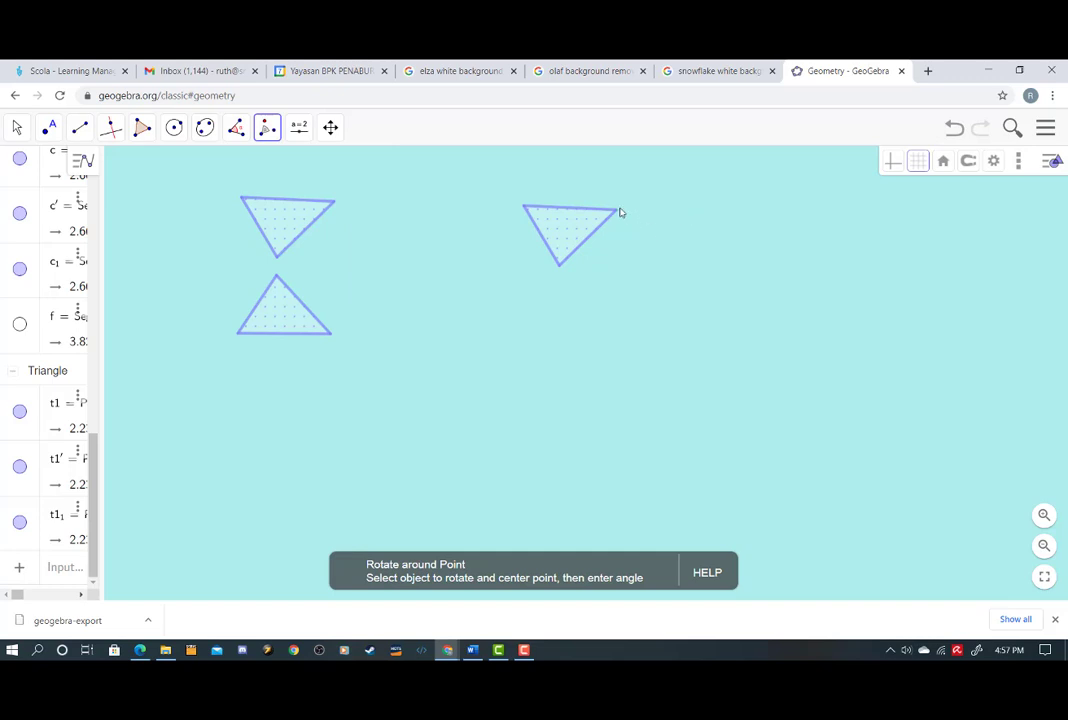
left_click(558, 279)
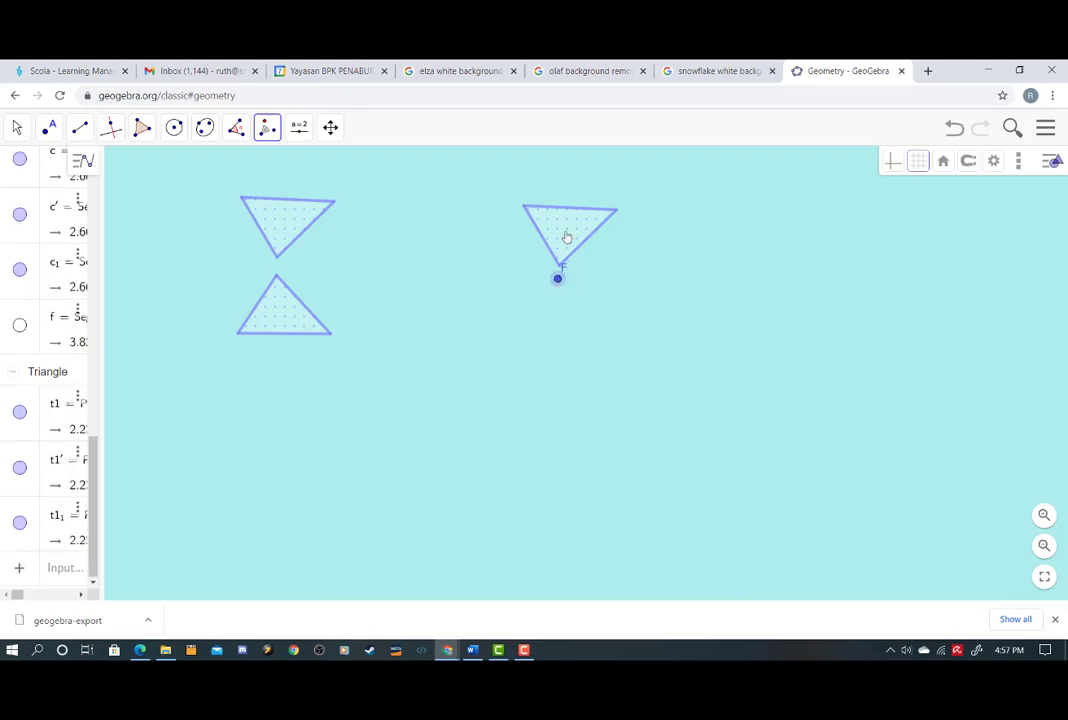
left_click(566, 237)
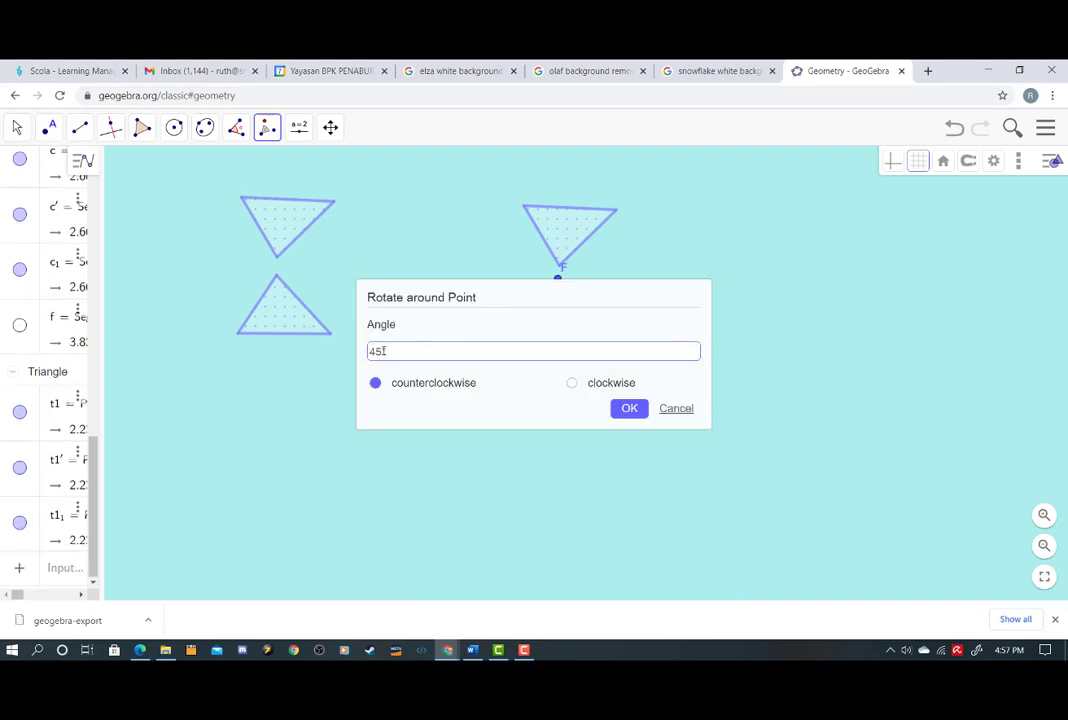
left_click_drag(380, 351, 337, 349)
type("120")
left_click(629, 408)
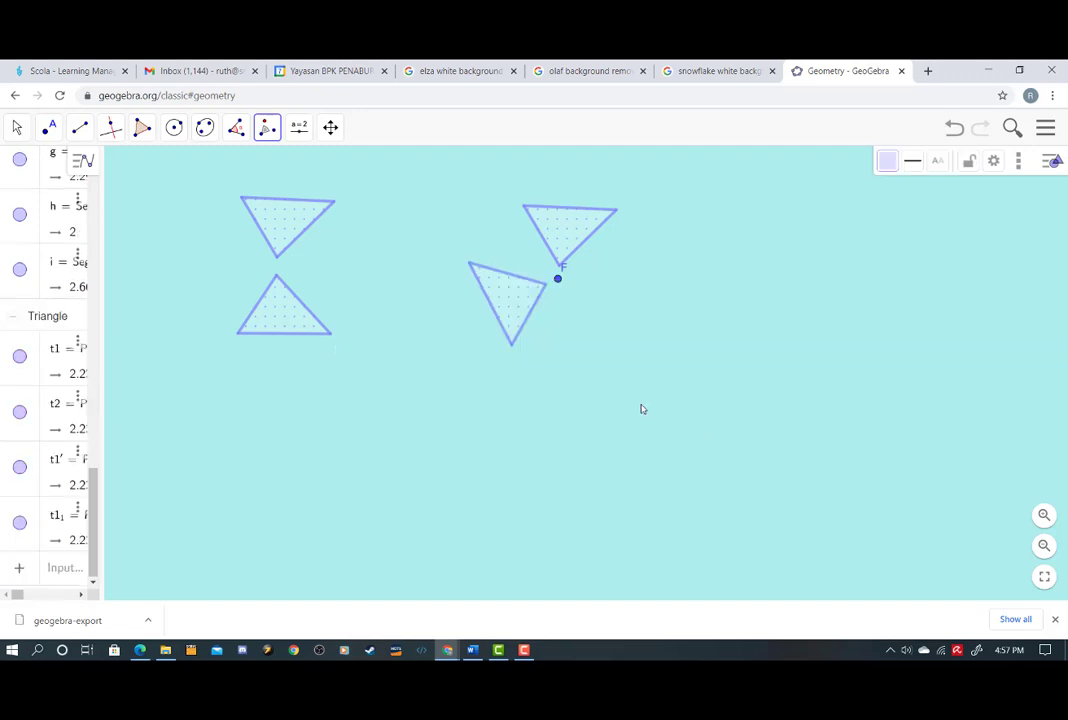
- Rotate the newly rotated triangle another 120° counterclockwise around point F to make a third triangle
left_click(558, 283)
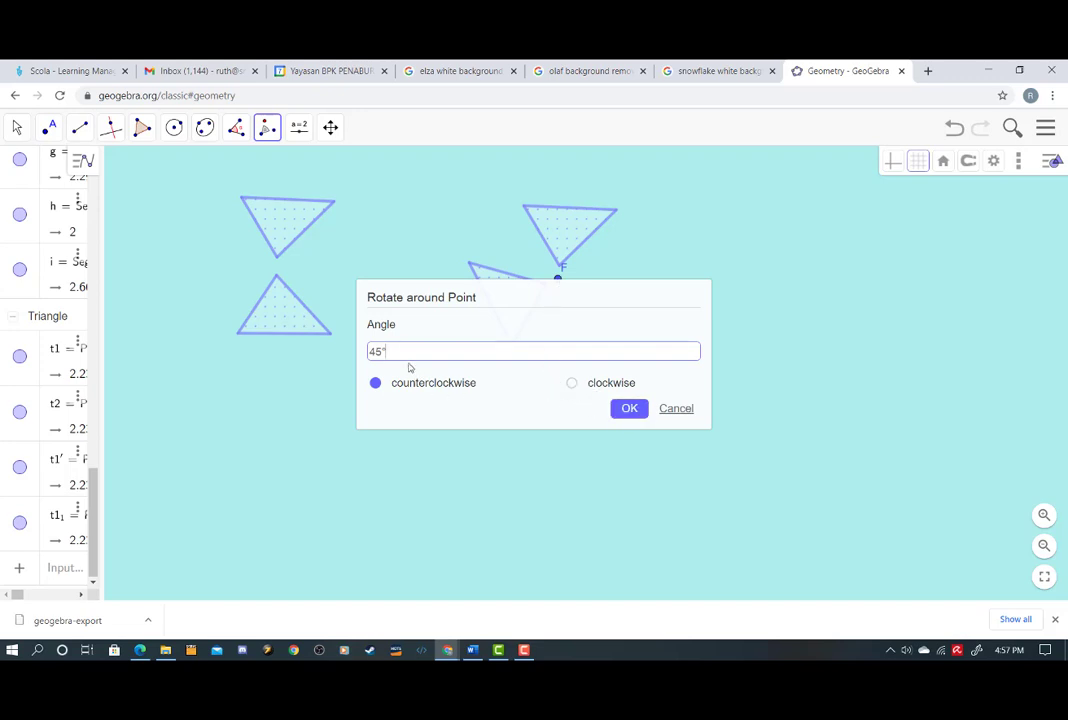
left_click_drag(382, 352, 333, 373)
type("120")
key("Return")
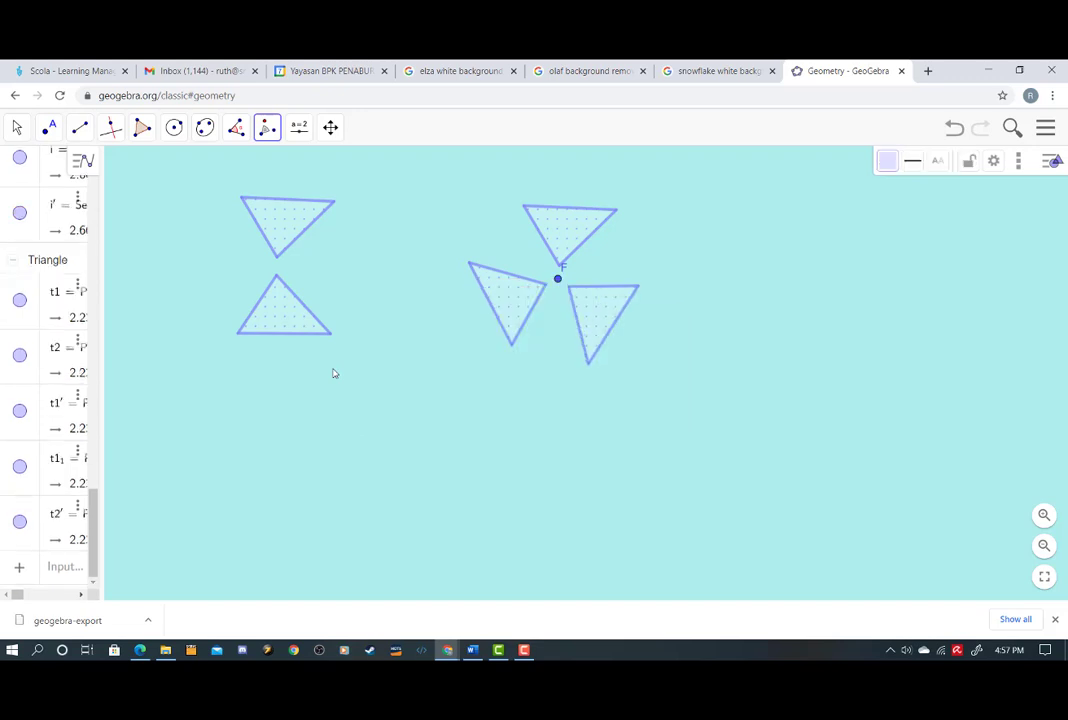
- Nudge the upper triangle of the rotated group slightly and hide the rotation centre F
left_click(559, 284)
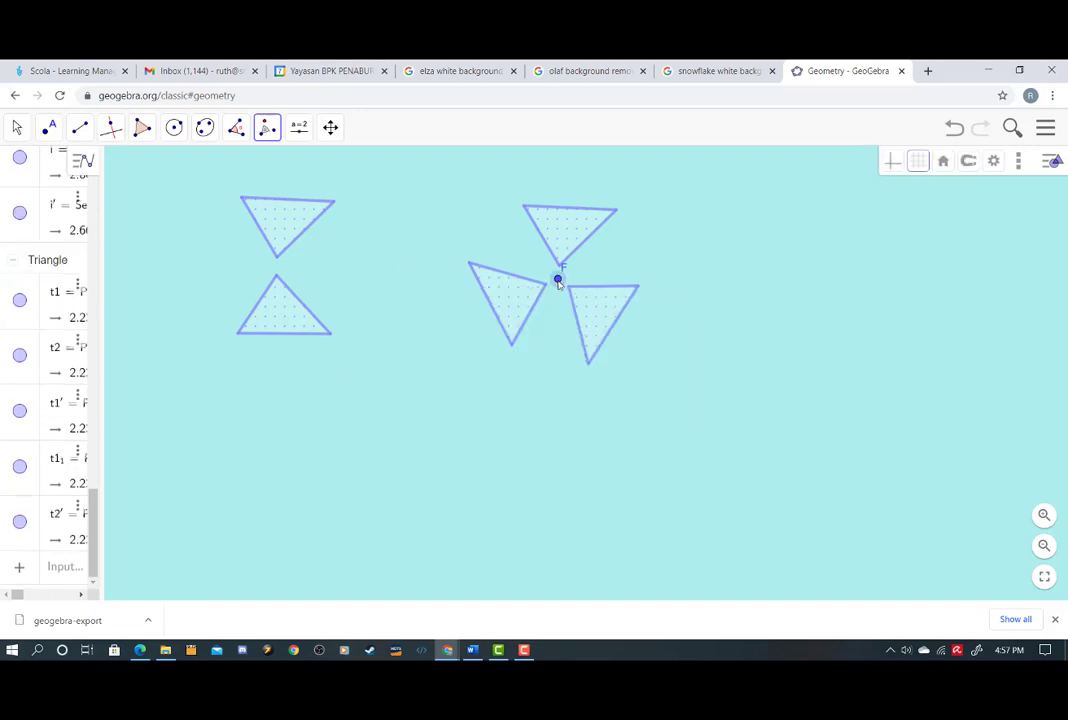
right_click(559, 284)
left_click(646, 332)
left_click(17, 128)
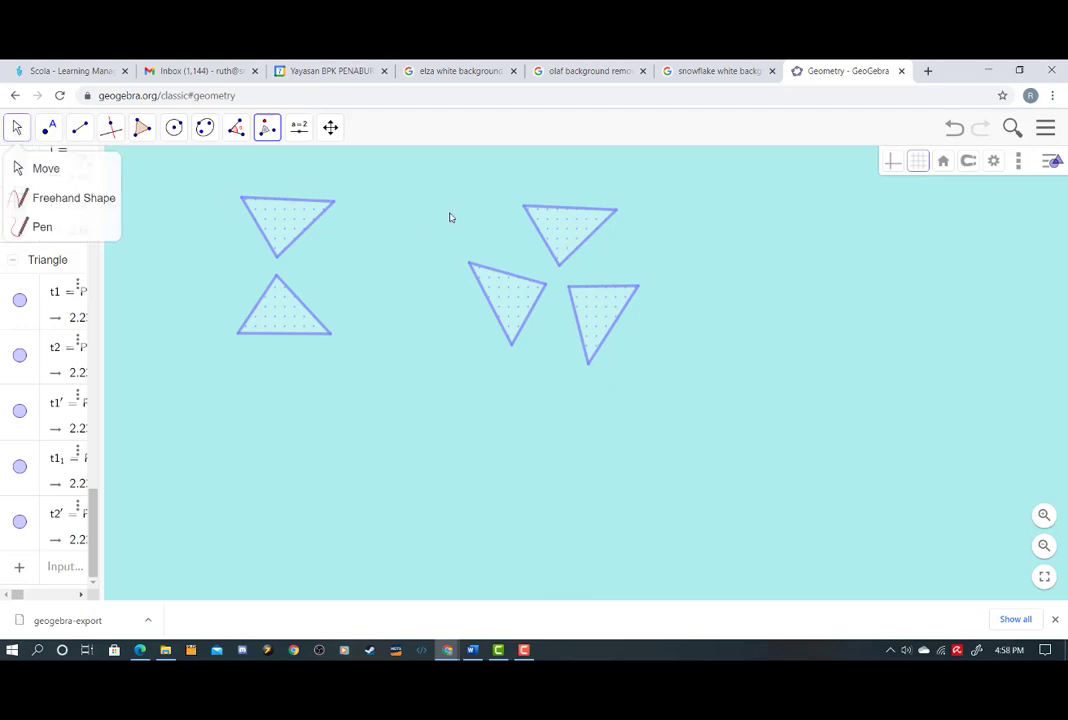
left_click_drag(589, 238, 567, 231)
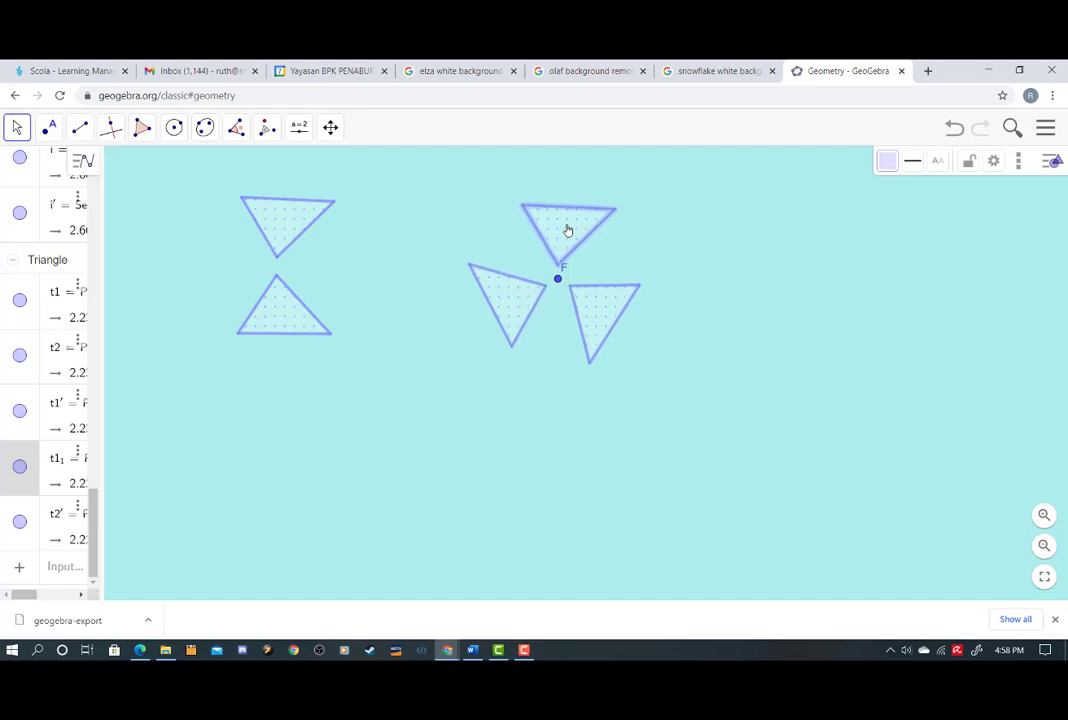
right_click(558, 281)
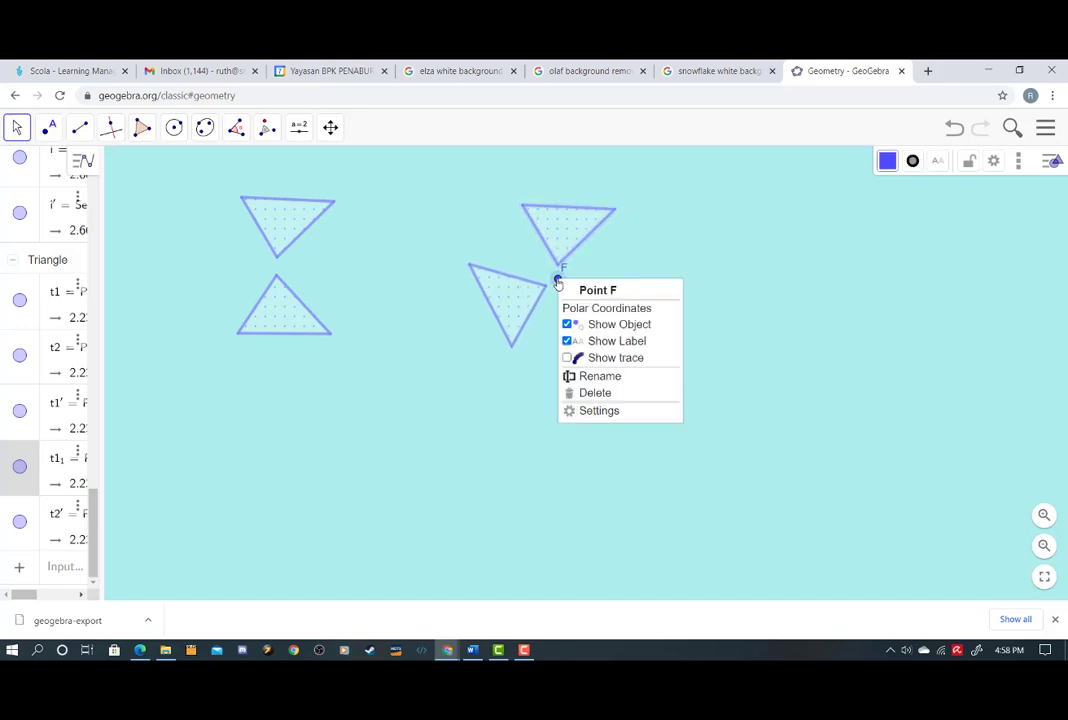
left_click(608, 327)
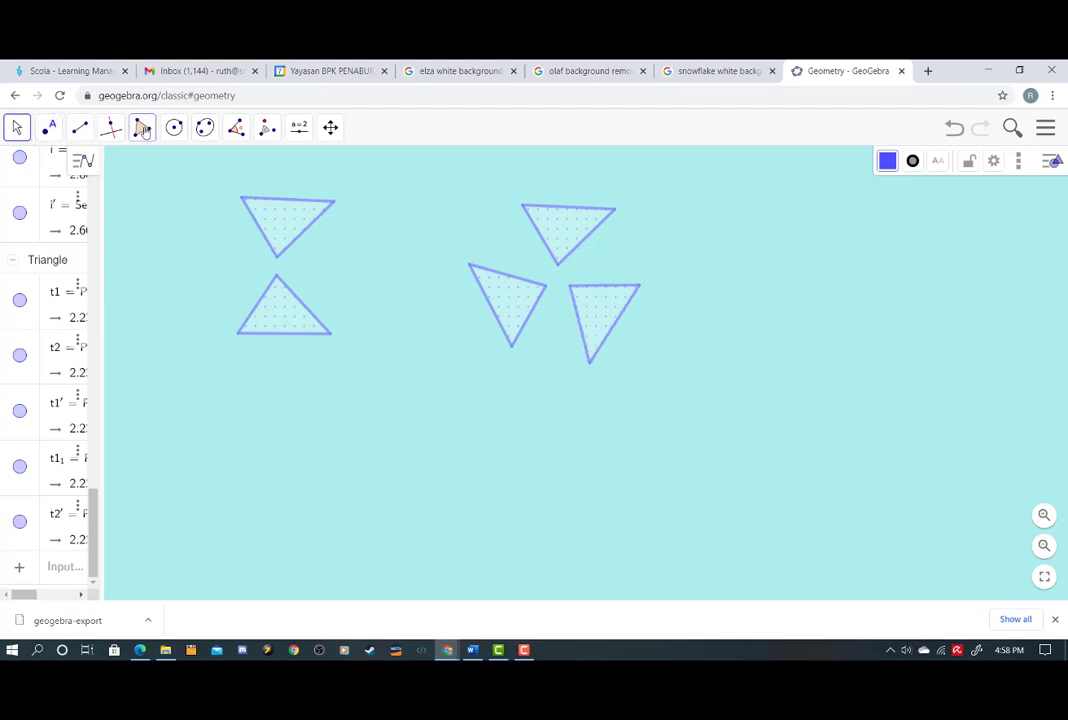
- Duplicate the upper triangle of the rotated group and place the copy in the empty area below the mirrored triangles
left_click(565, 232)
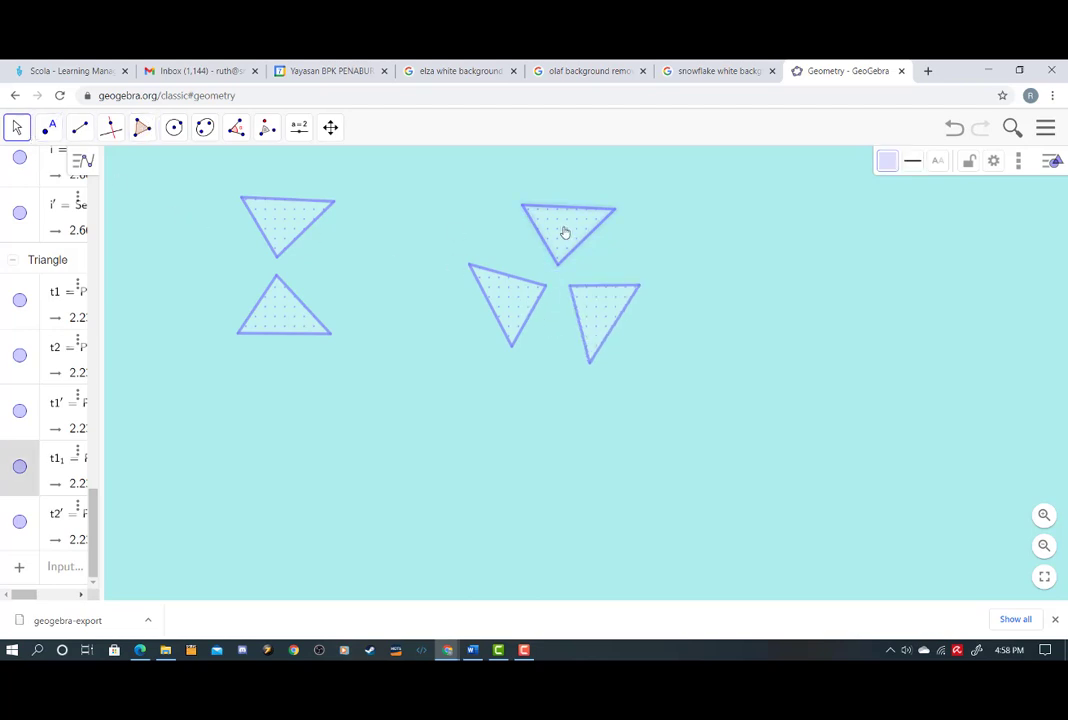
key("ctrl+c")
key("ctrl+v")
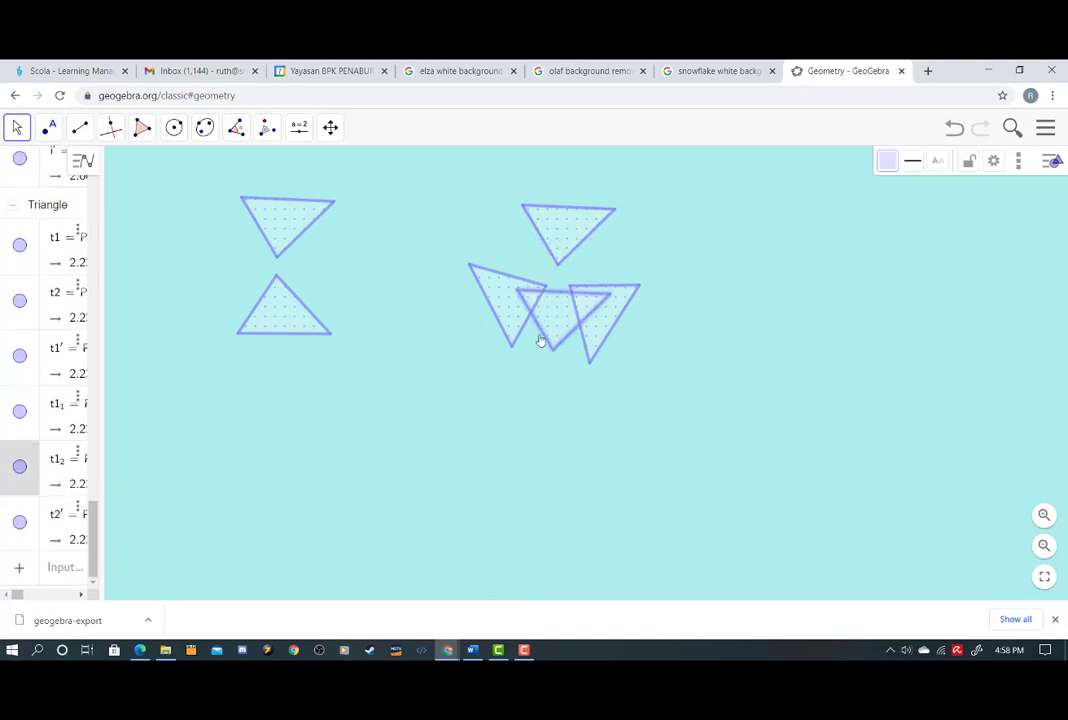
left_click(341, 508)
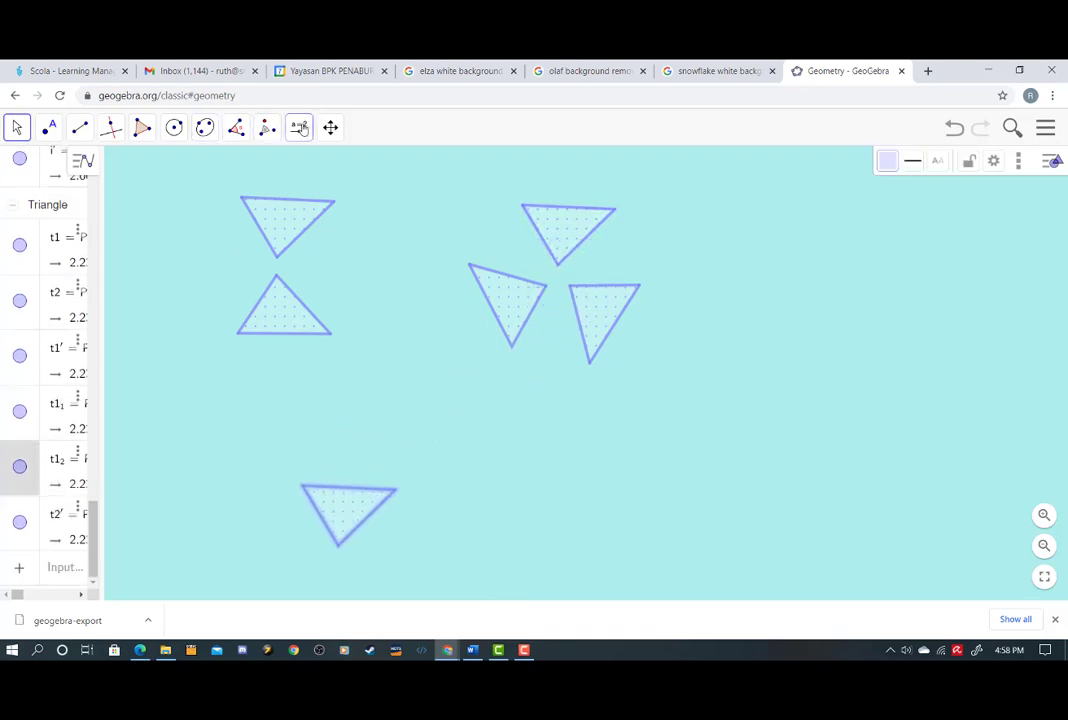
- Dilate the lower triangle by factor 2 from a new point J just outside its upper-right vertex
left_click(299, 127)
mouse_move(268, 130)
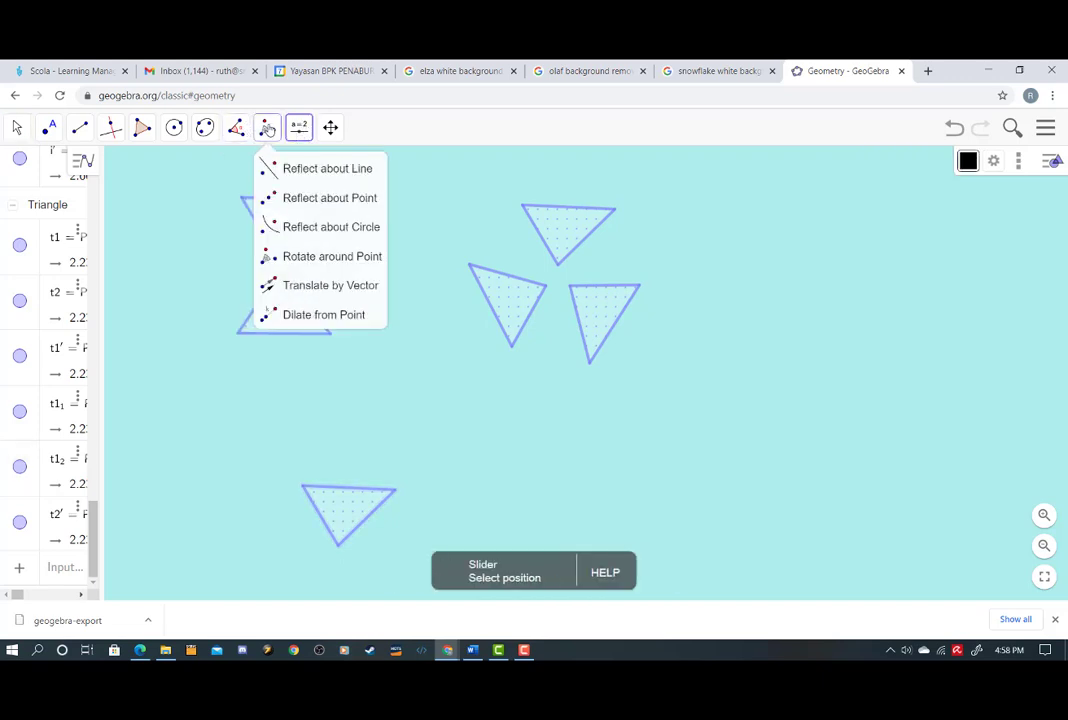
left_click(312, 314)
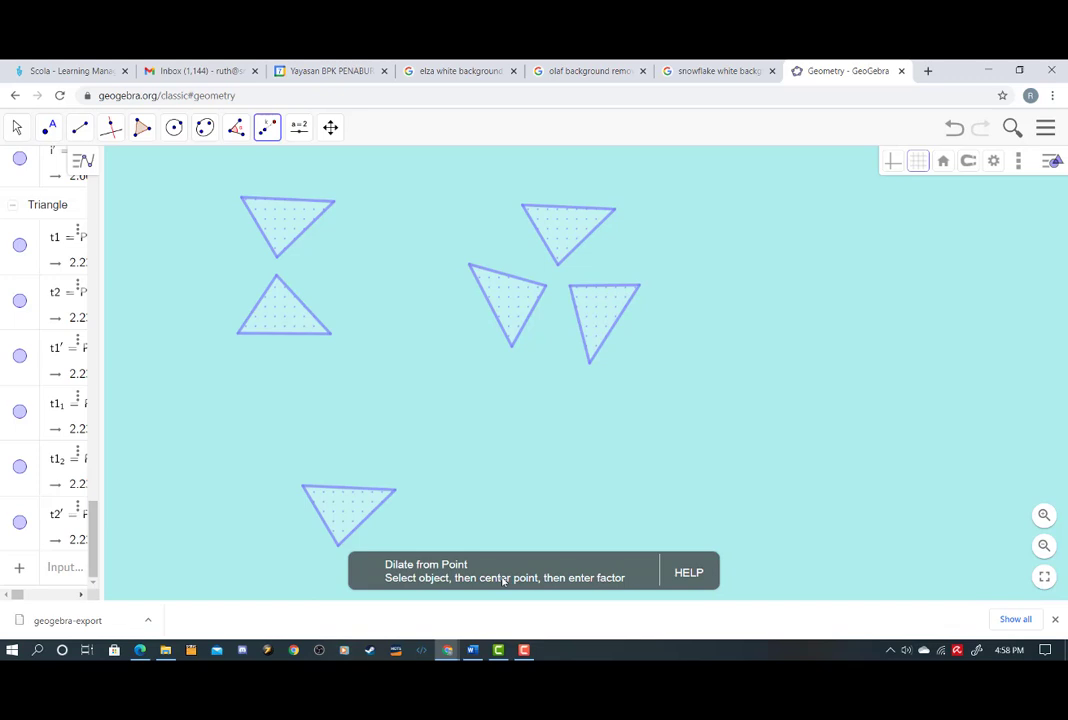
left_click(358, 510)
left_click(403, 490)
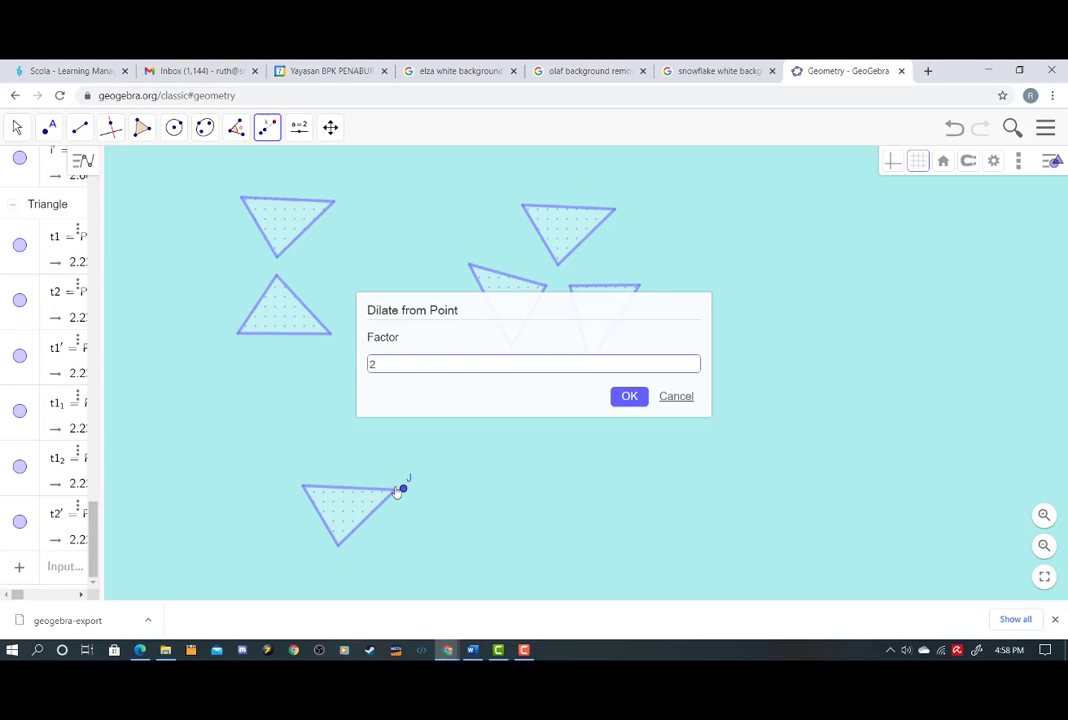
key("Return")
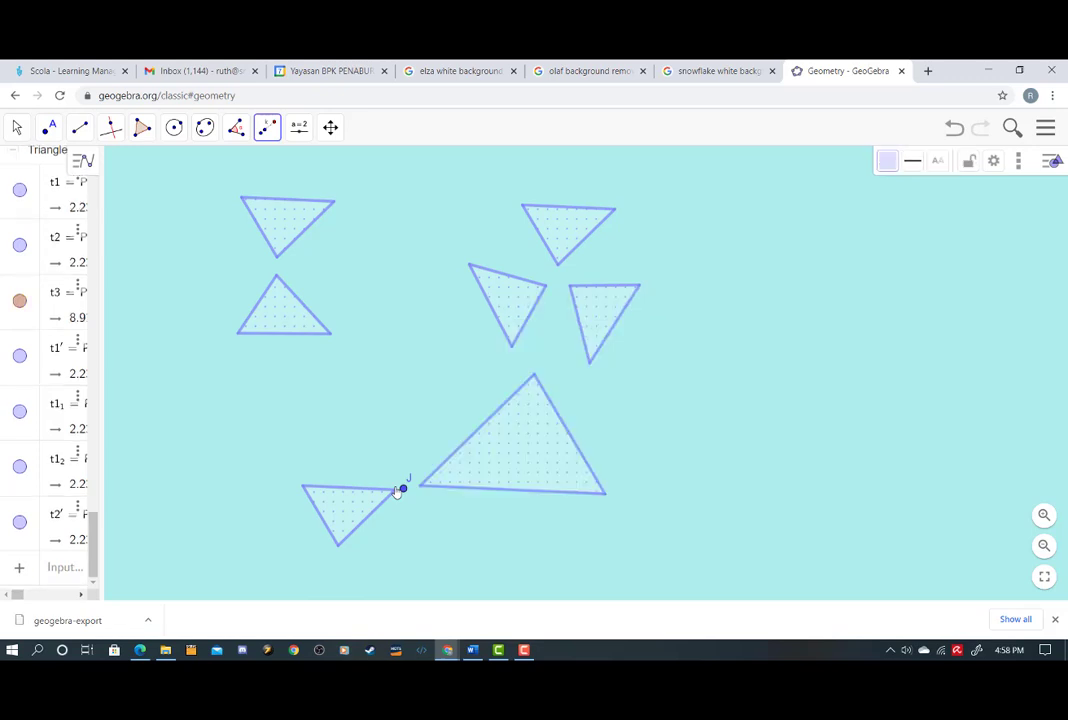
key("Escape")
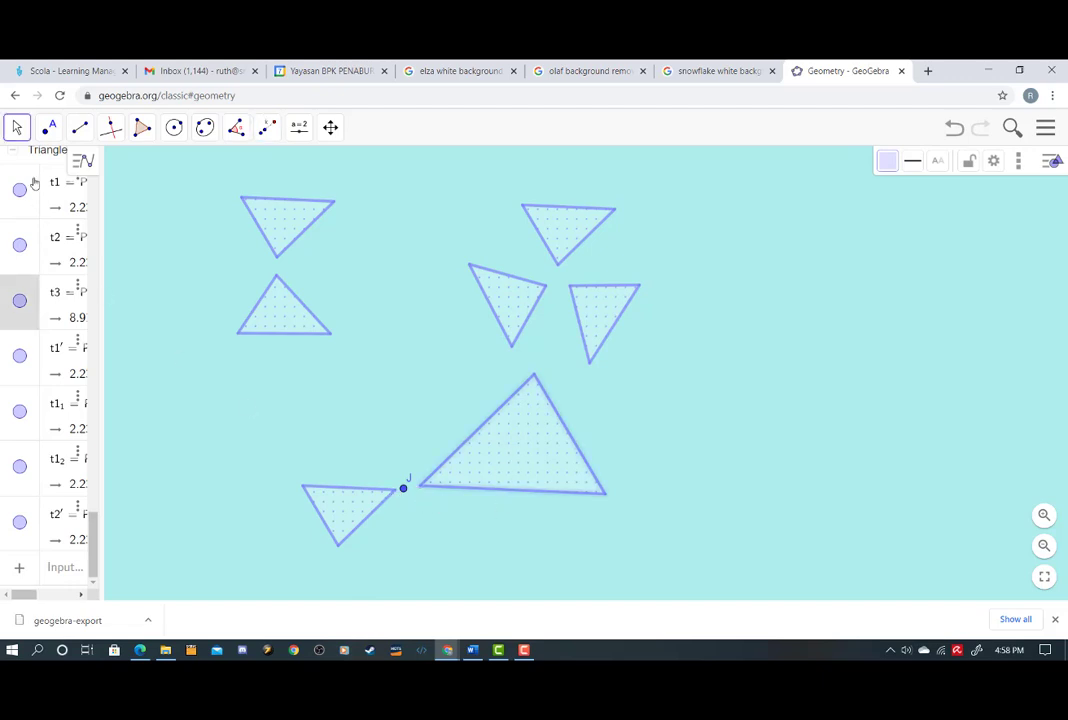
- Move the dilation centre J to the slanted right edge of the small triangle and hide it
left_click_drag(403, 488, 383, 511)
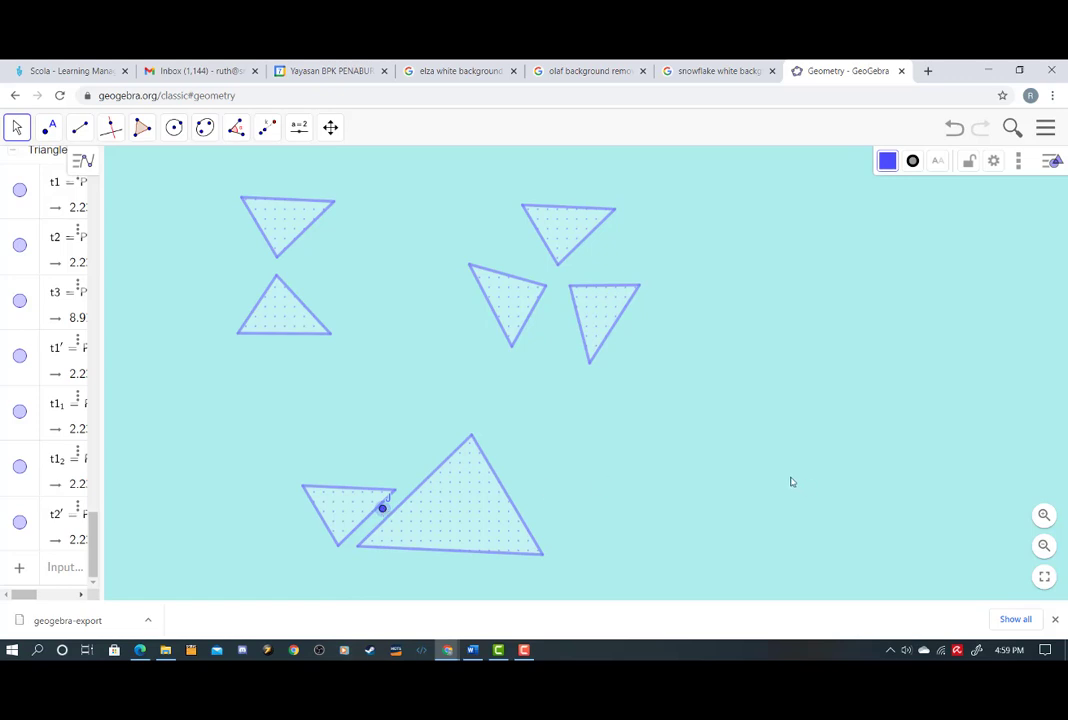
right_click(383, 511)
left_click(462, 503)
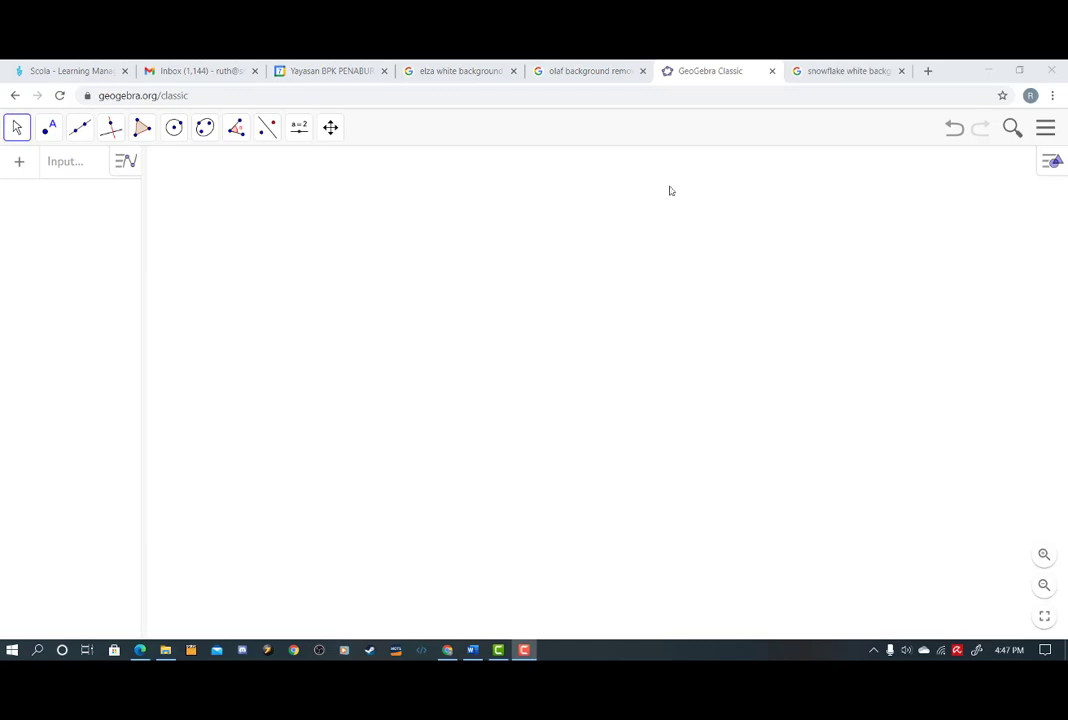
- Copy the purple six-pointed snowflake image from the Google image results and paste it into the blank GeoGebra Classic drawing
left_click(822, 71)
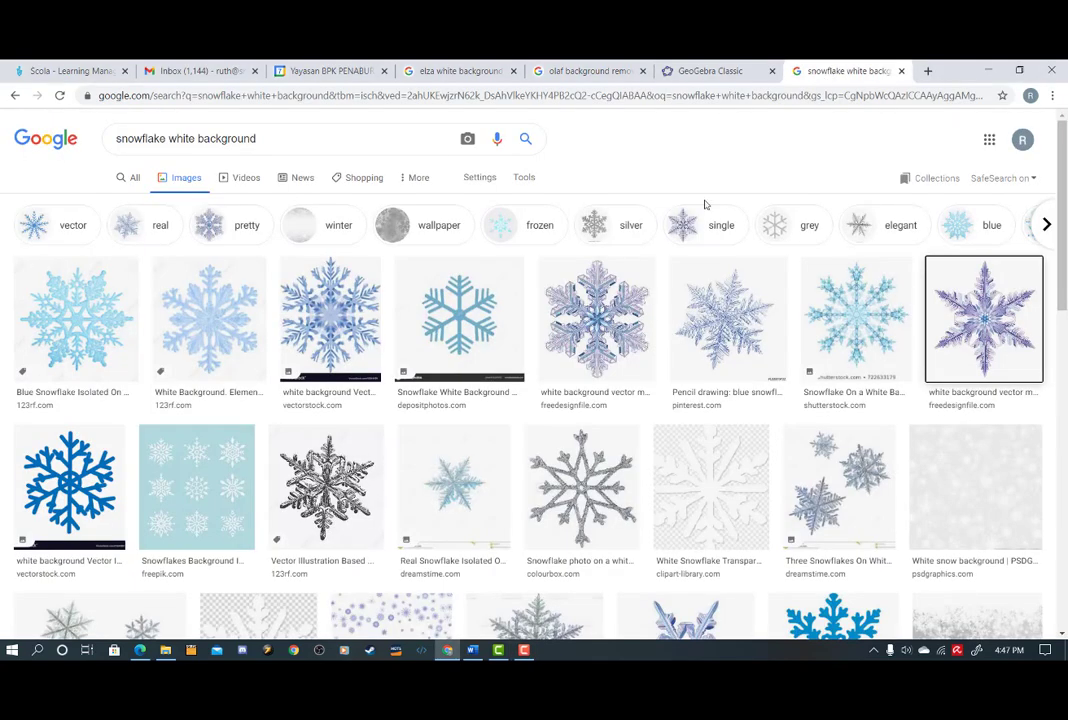
right_click(988, 303)
left_click(948, 446)
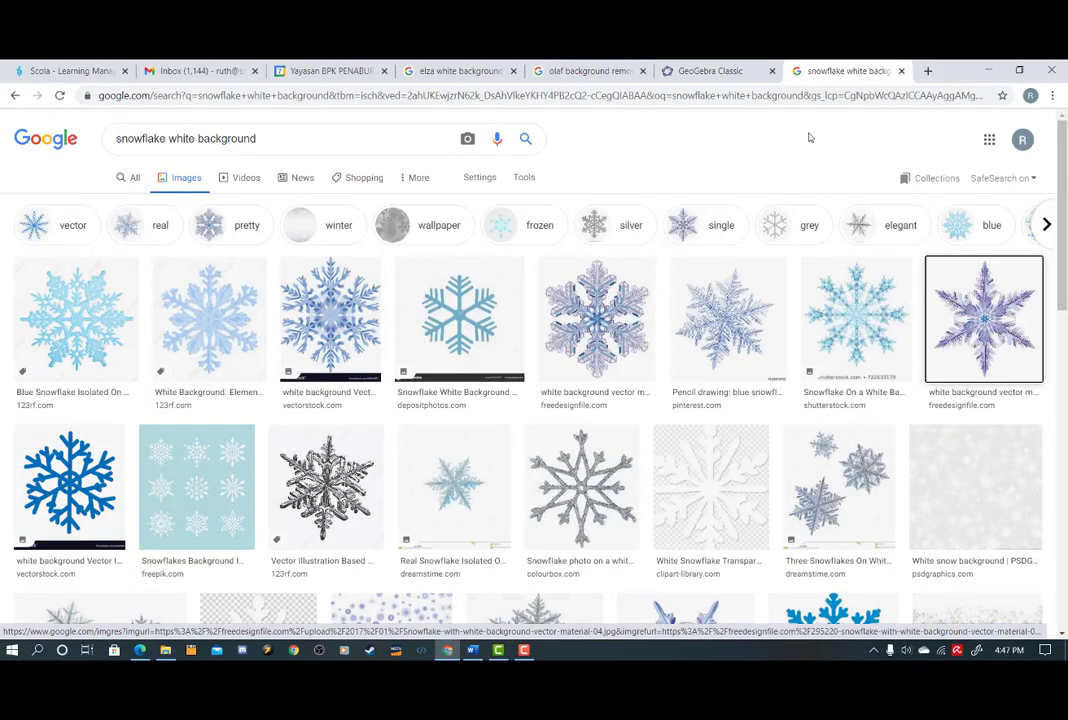
left_click(706, 72)
right_click(542, 259)
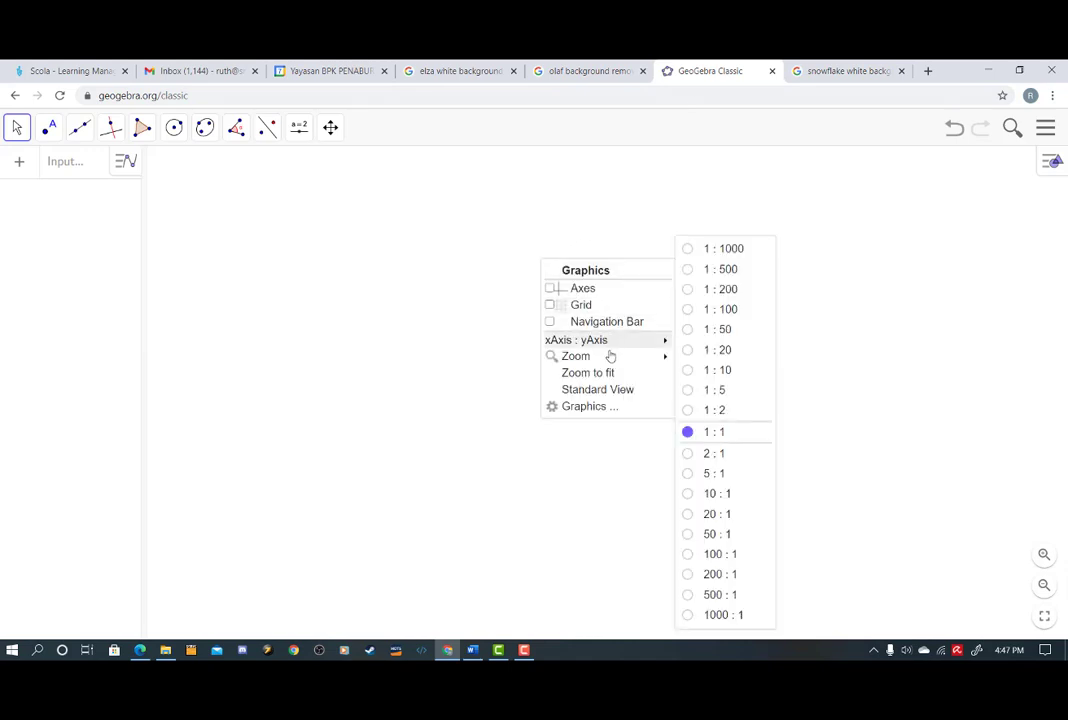
left_click(573, 219)
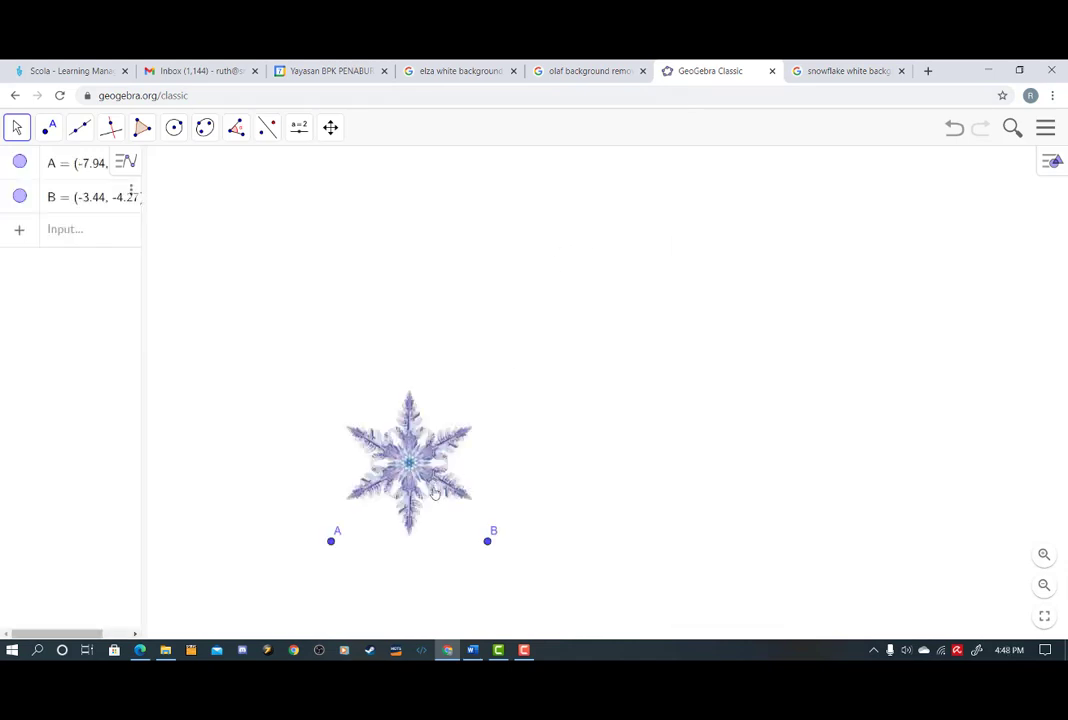
- Shrink the snowflake to about 2.7 units wide in the upper middle area and hide its corner points A and B
left_click_drag(487, 542, 569, 243)
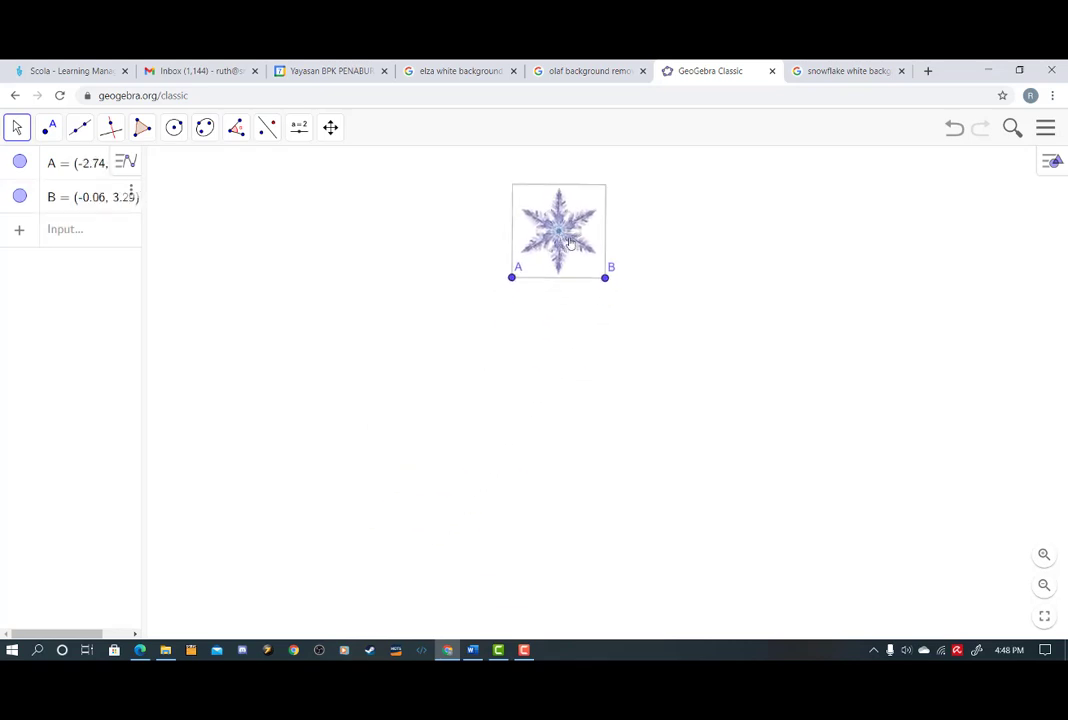
right_click(607, 283)
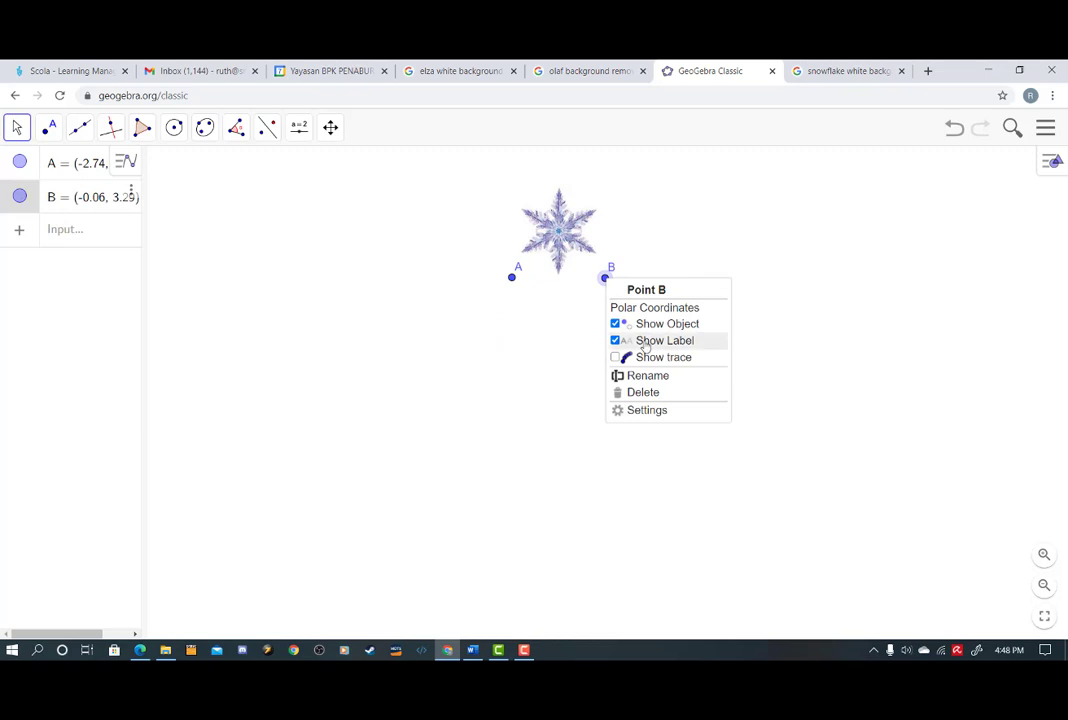
left_click(640, 322)
left_click(513, 279)
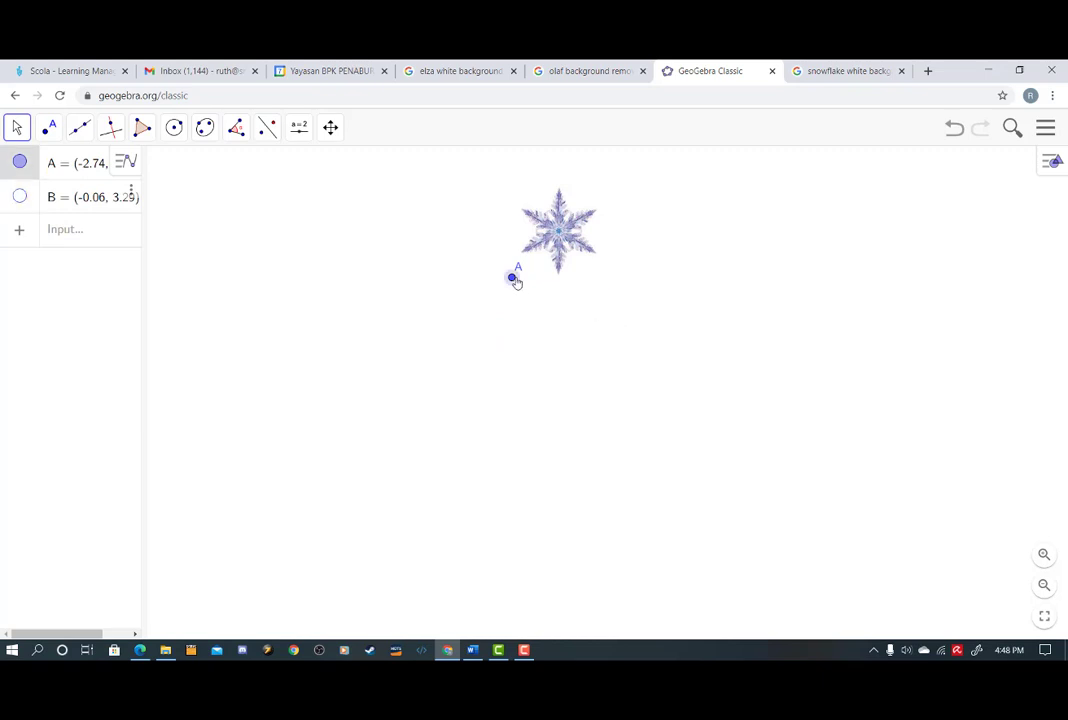
right_click(513, 279)
left_click(560, 322)
- Place point C at the snowflake's centre and rotate the snowflake counterclockwise around it by a new slider a
left_click(49, 127)
left_click(557, 231)
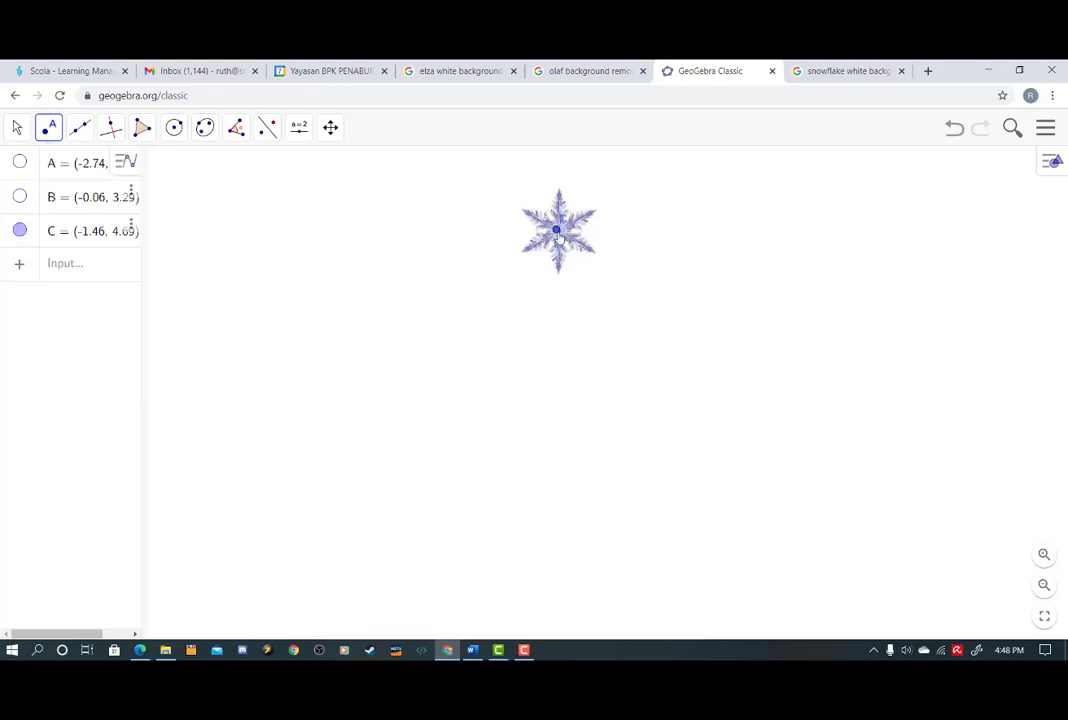
left_click(244, 133)
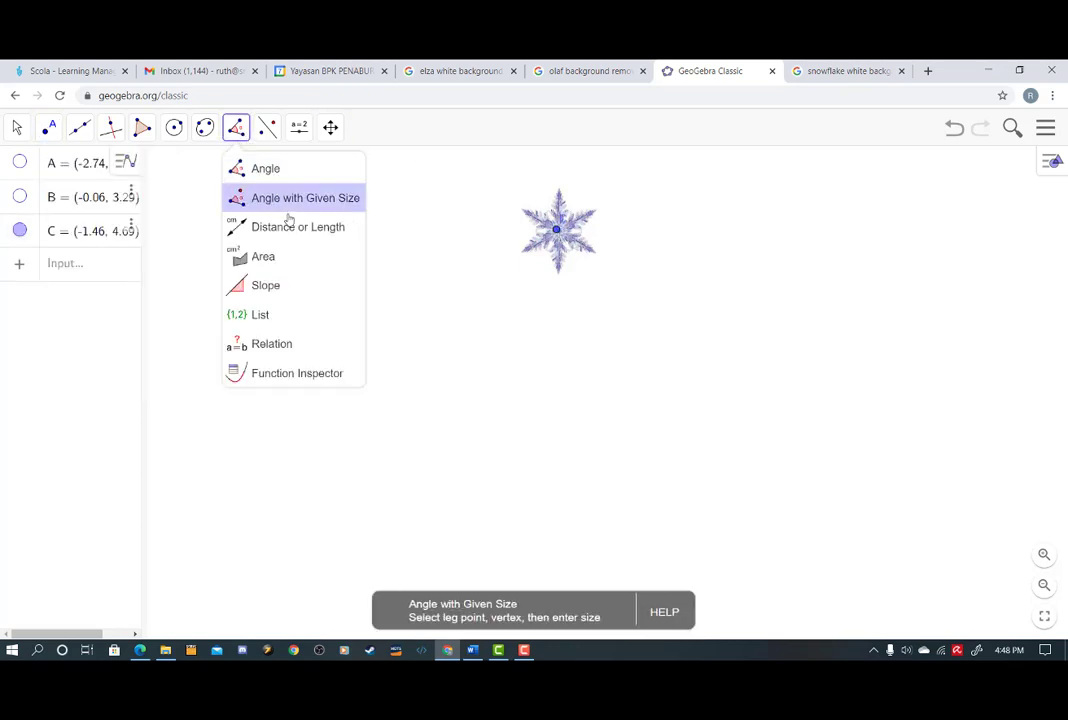
left_click(267, 132)
left_click(267, 139)
left_click(325, 255)
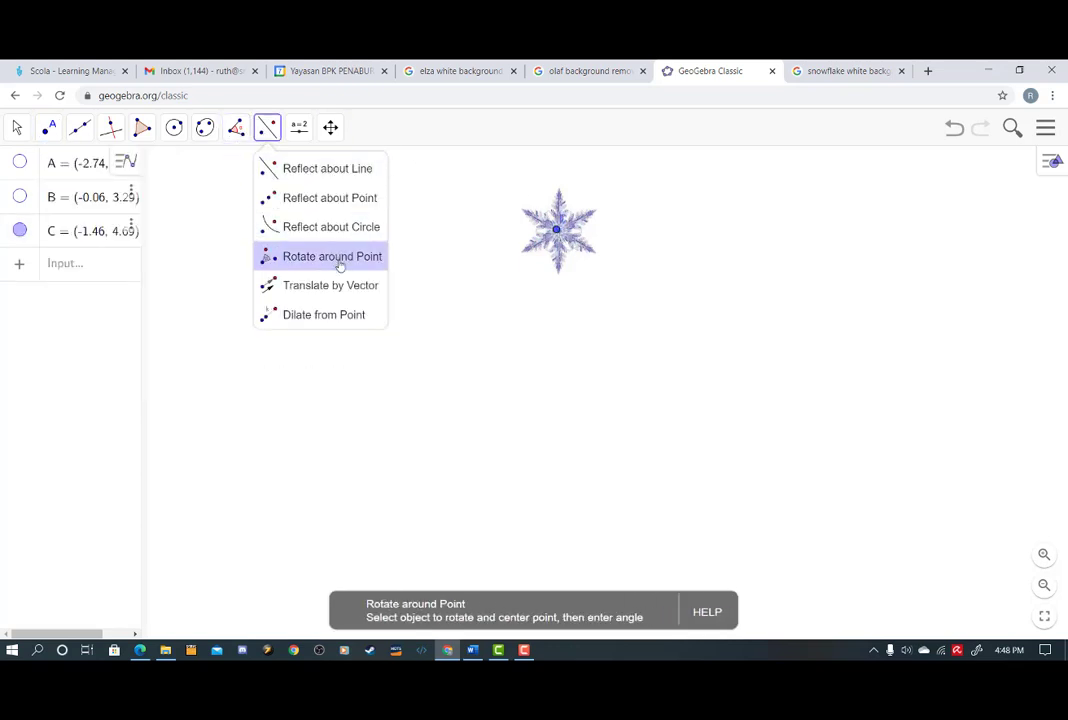
left_click(562, 241)
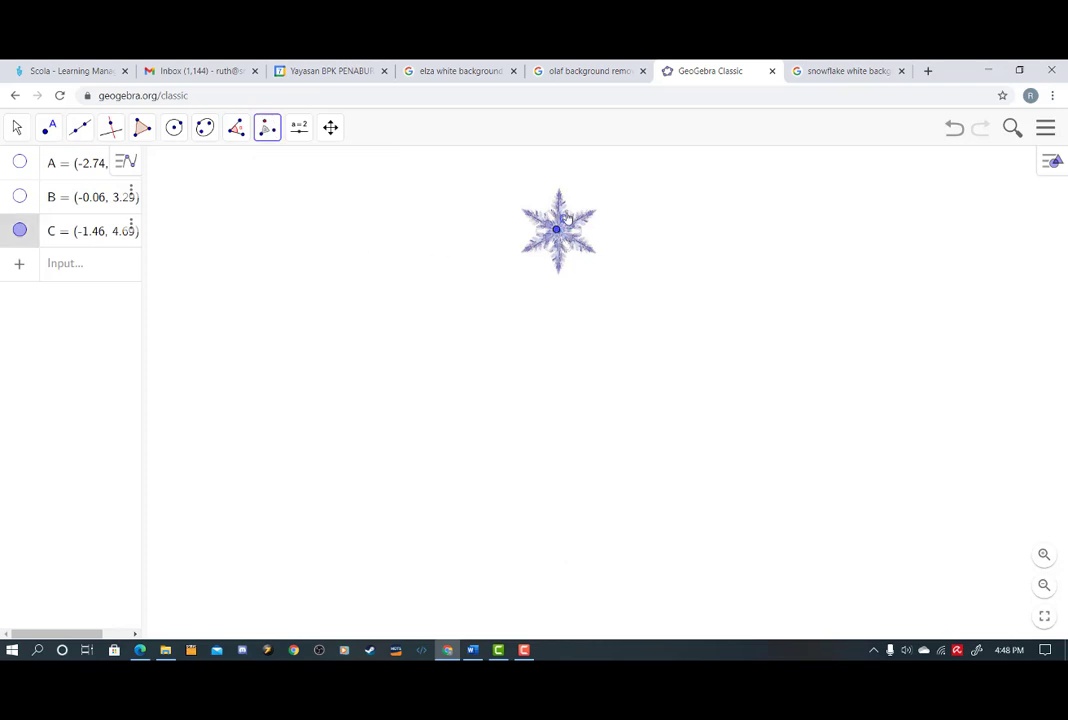
left_click(567, 216)
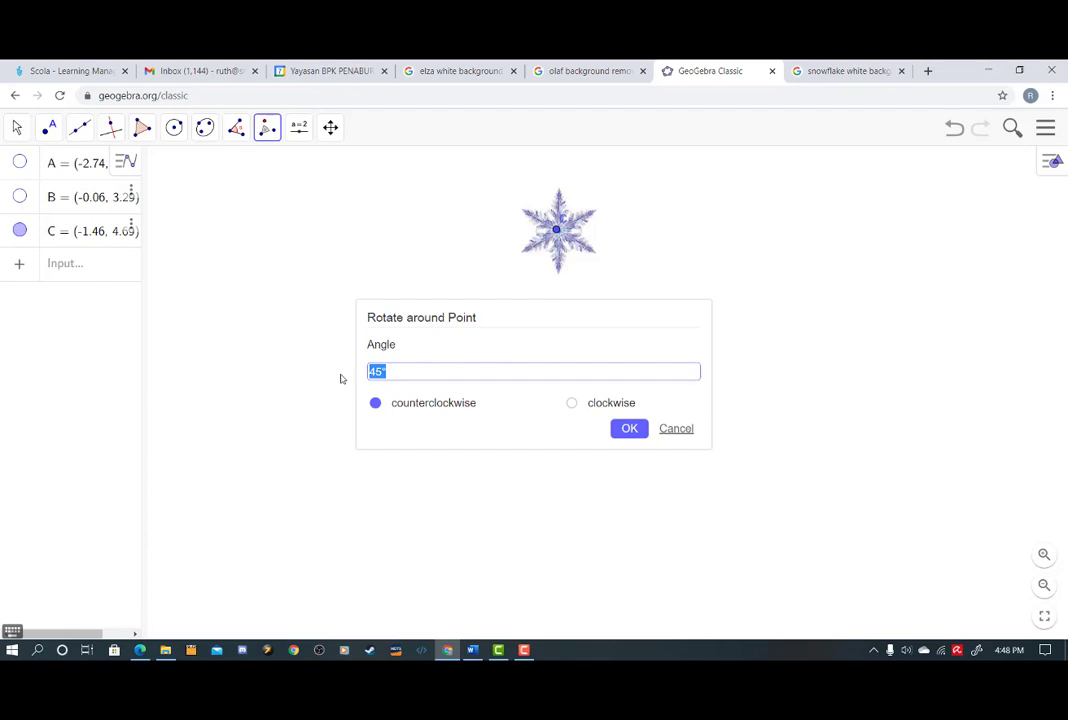
left_click(630, 429)
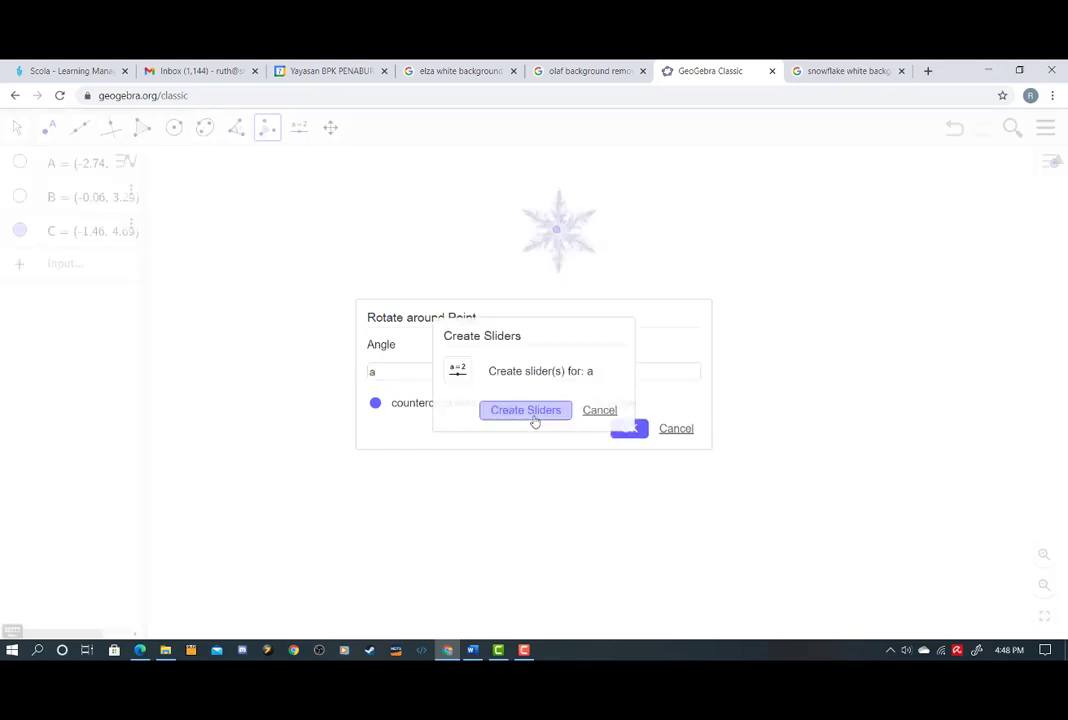
left_click(527, 410)
- Set the range of slider a from 0 to 4
left_click(130, 259)
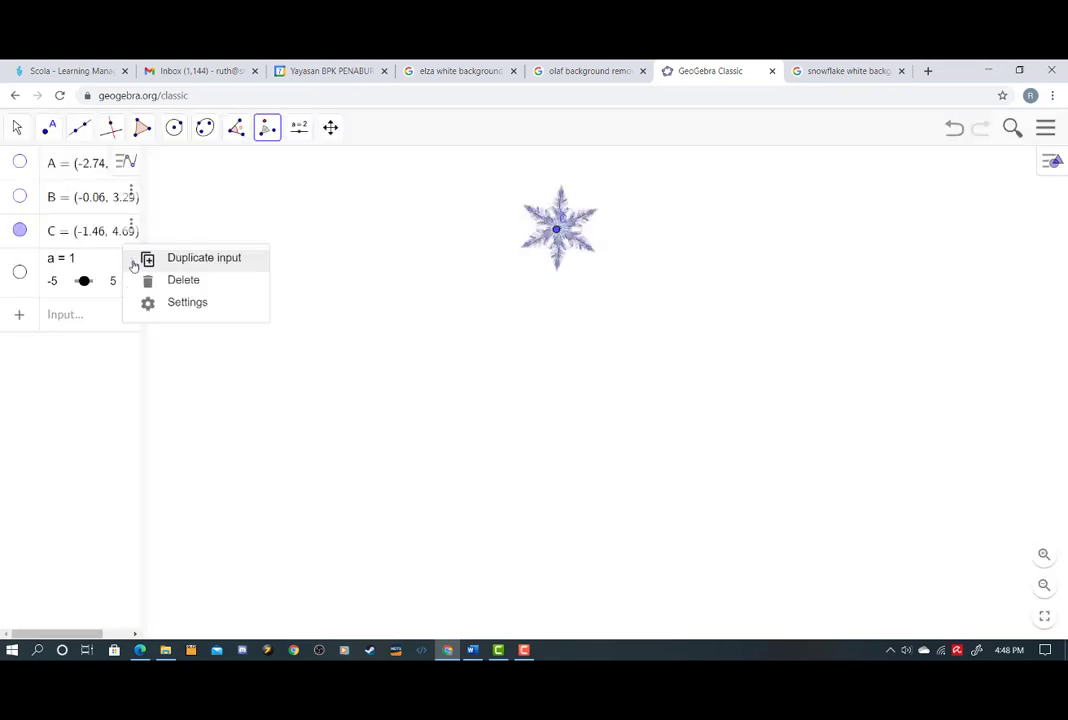
left_click(173, 304)
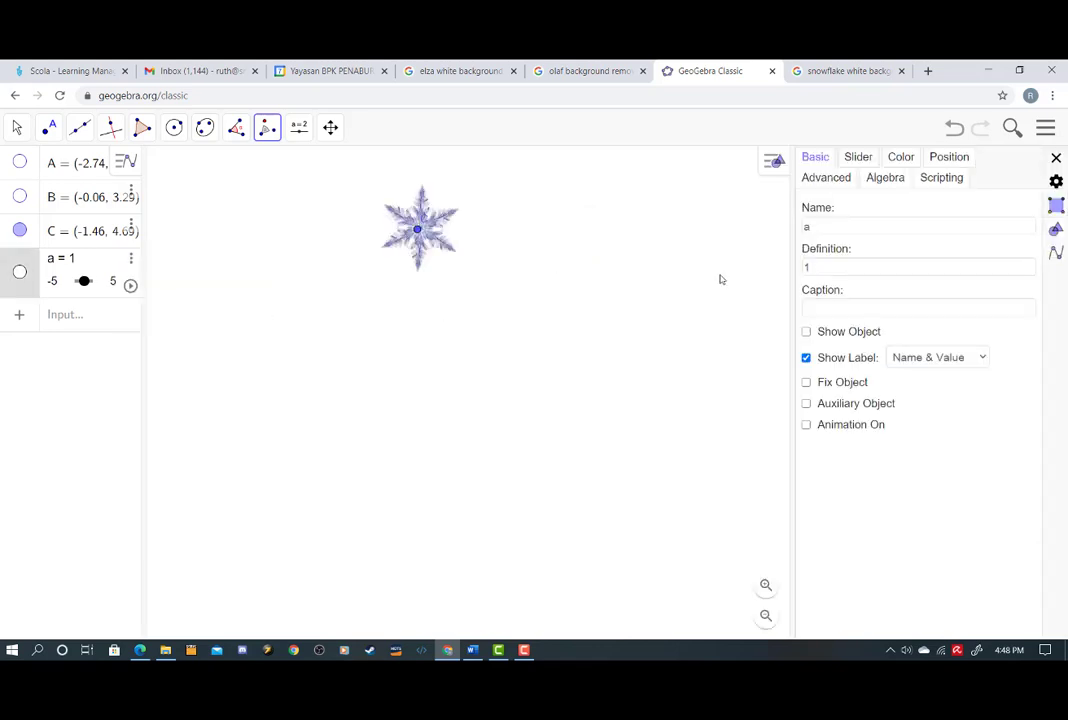
left_click(858, 157)
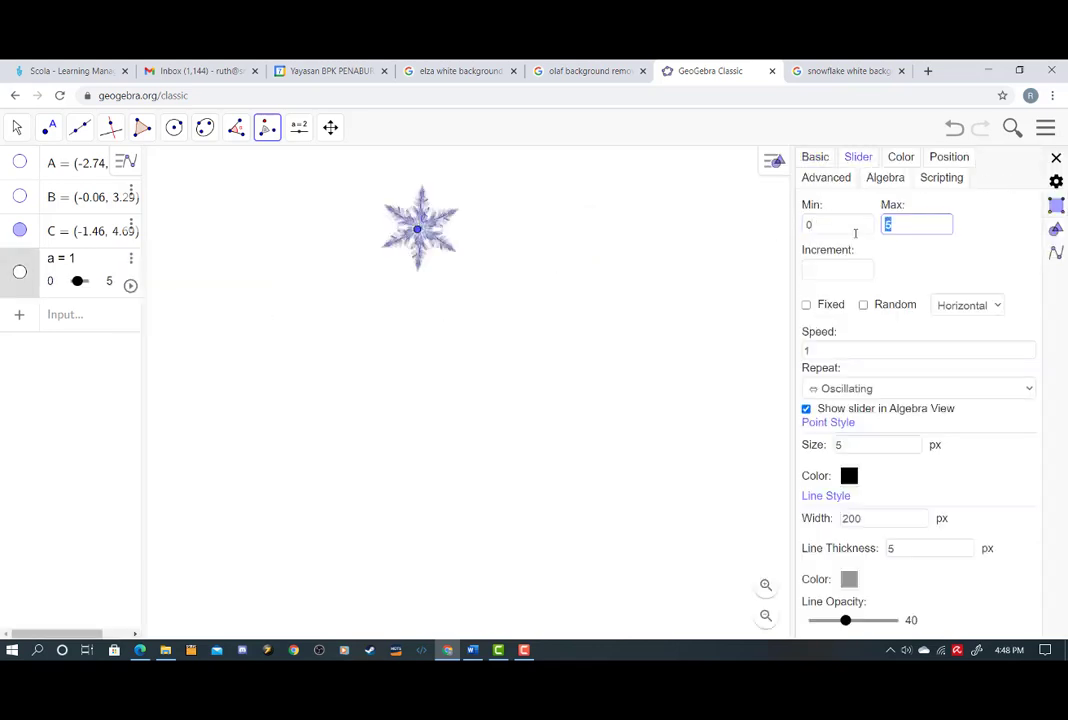
left_click(1056, 160)
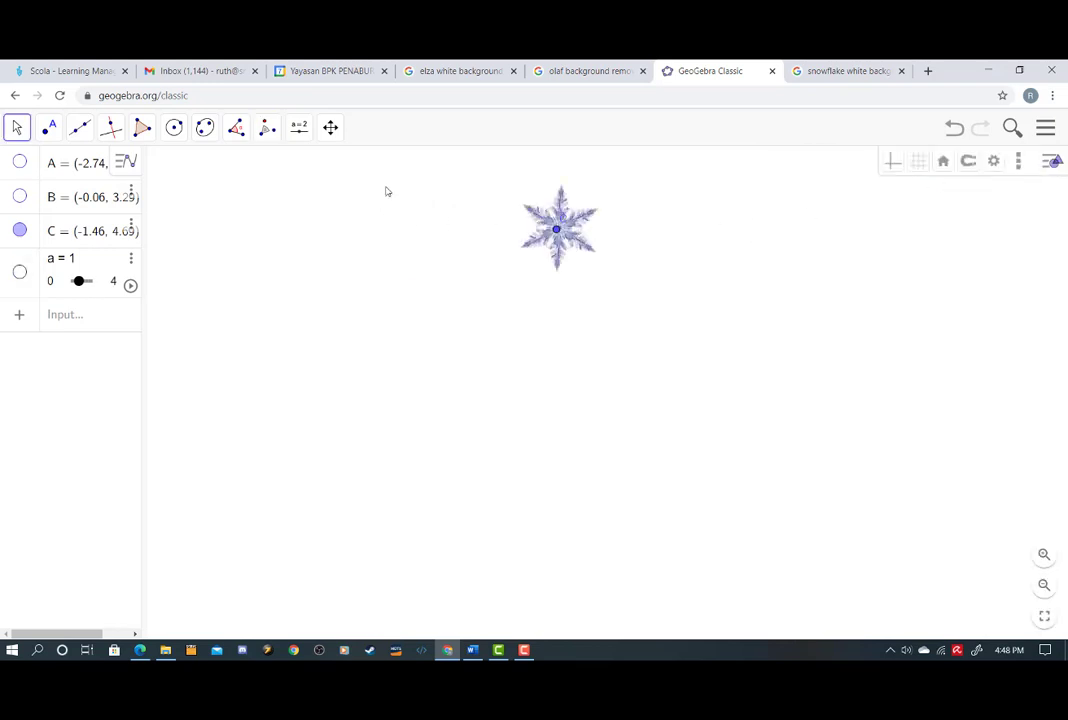
- Start the animation of slider a and hide the snowflake's rotation centre C
left_click(129, 285)
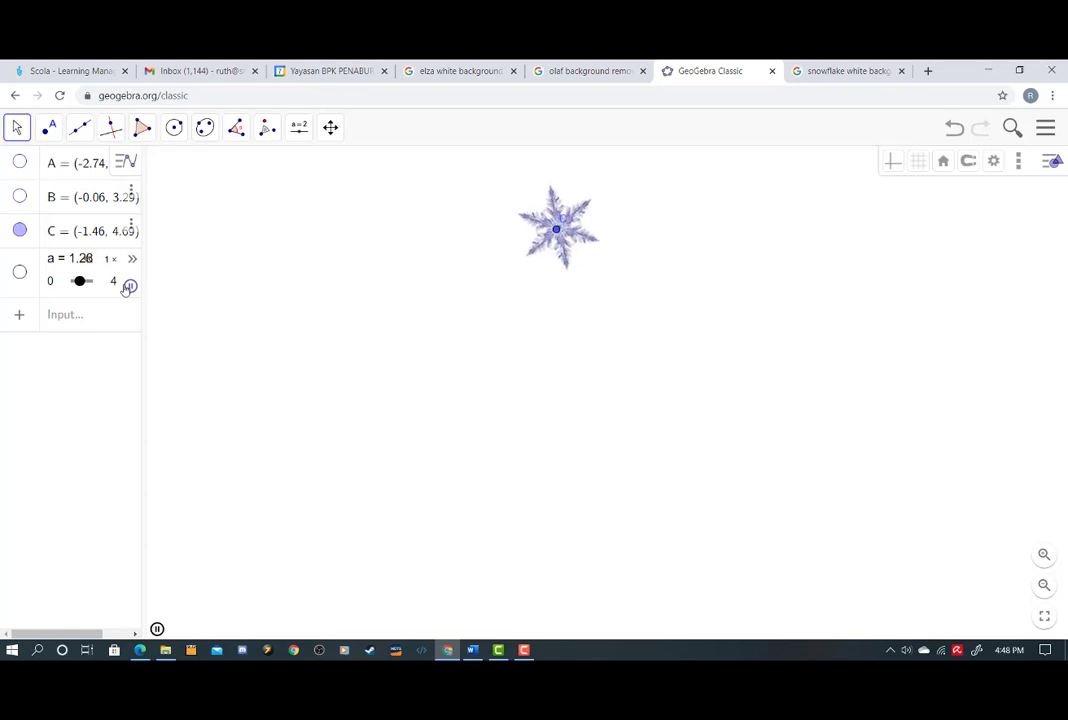
right_click(558, 234)
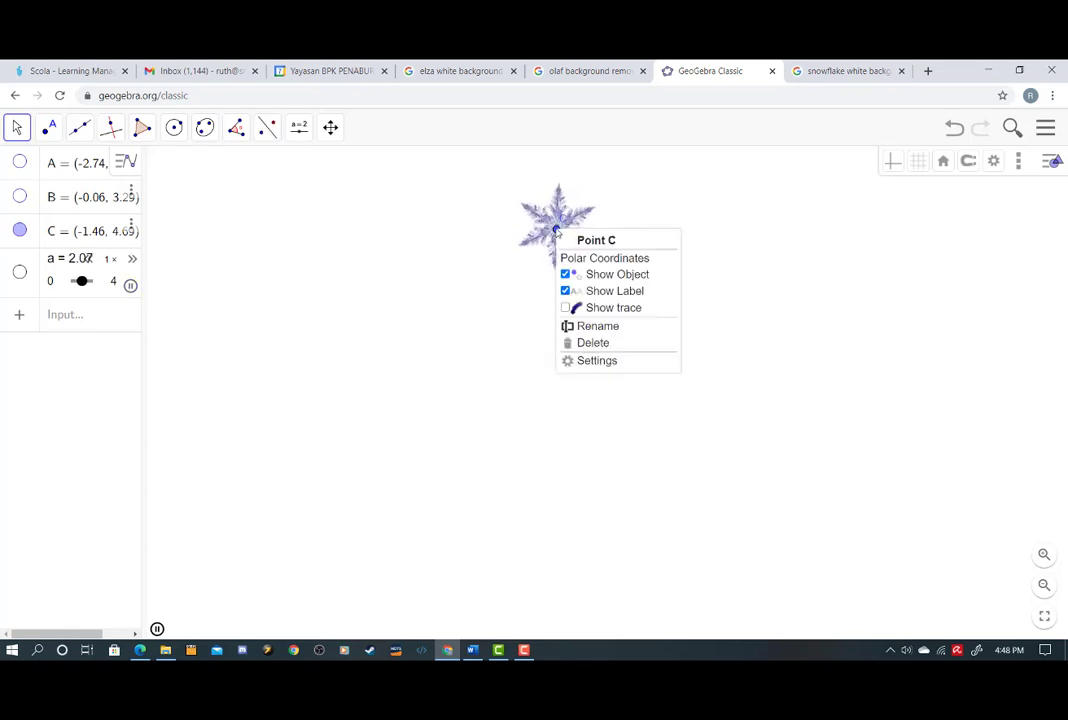
left_click(595, 277)
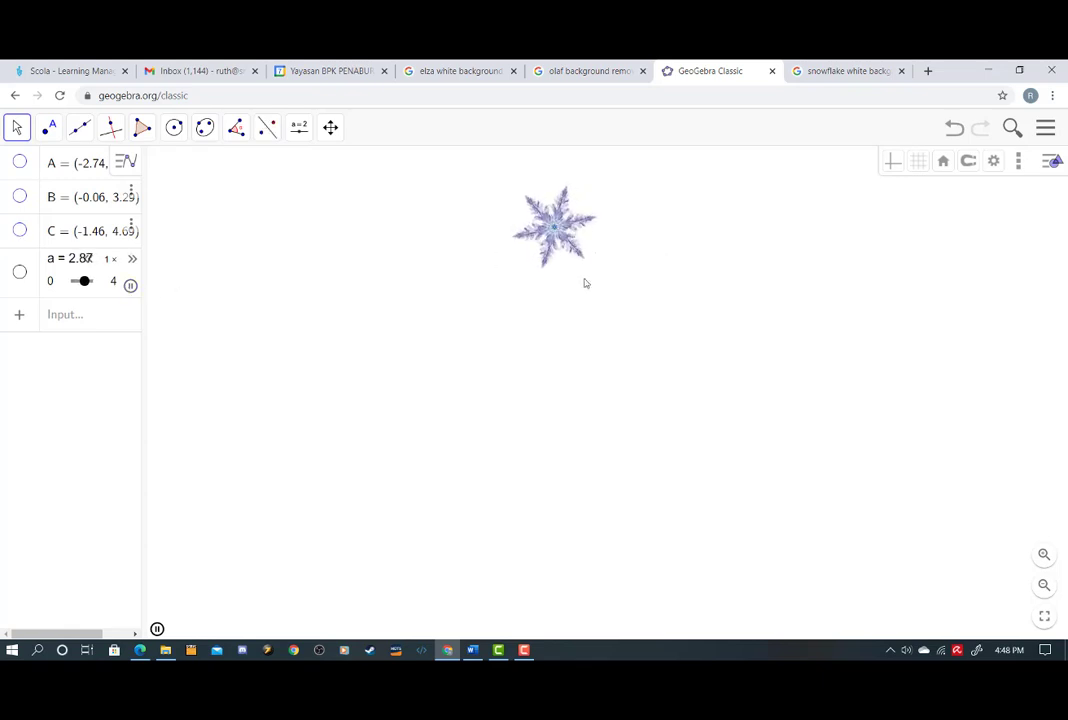
- Copy the second Olaf picture in the first row of the Google image results and paste it into the GeoGebra drawing
left_click(590, 72)
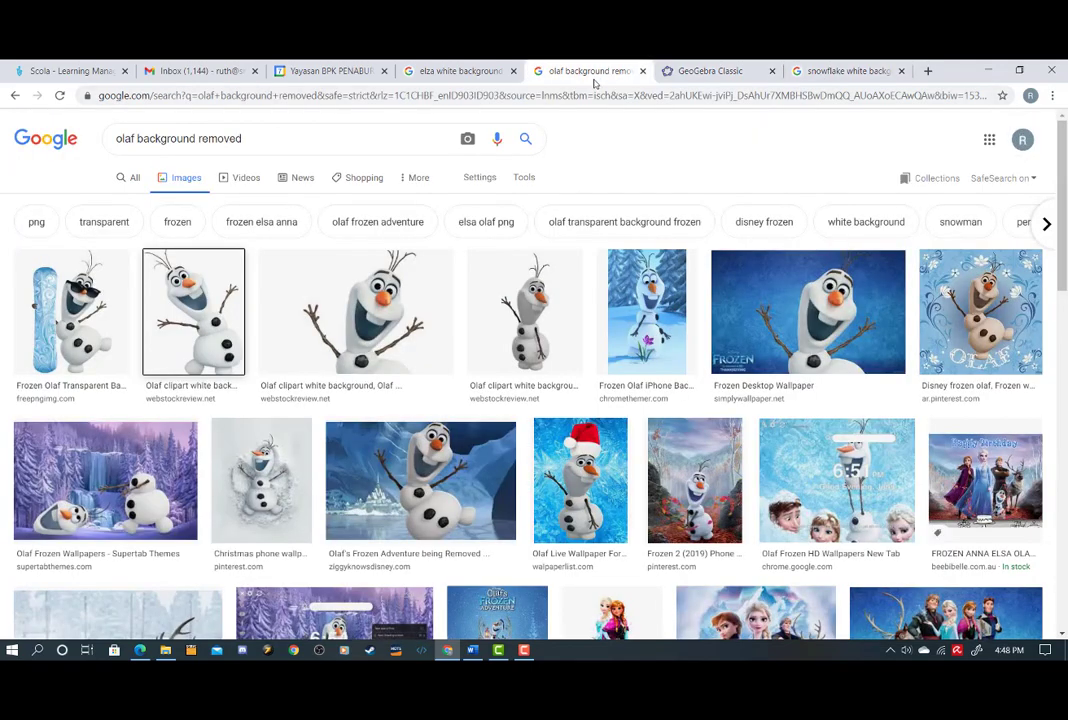
right_click(203, 325)
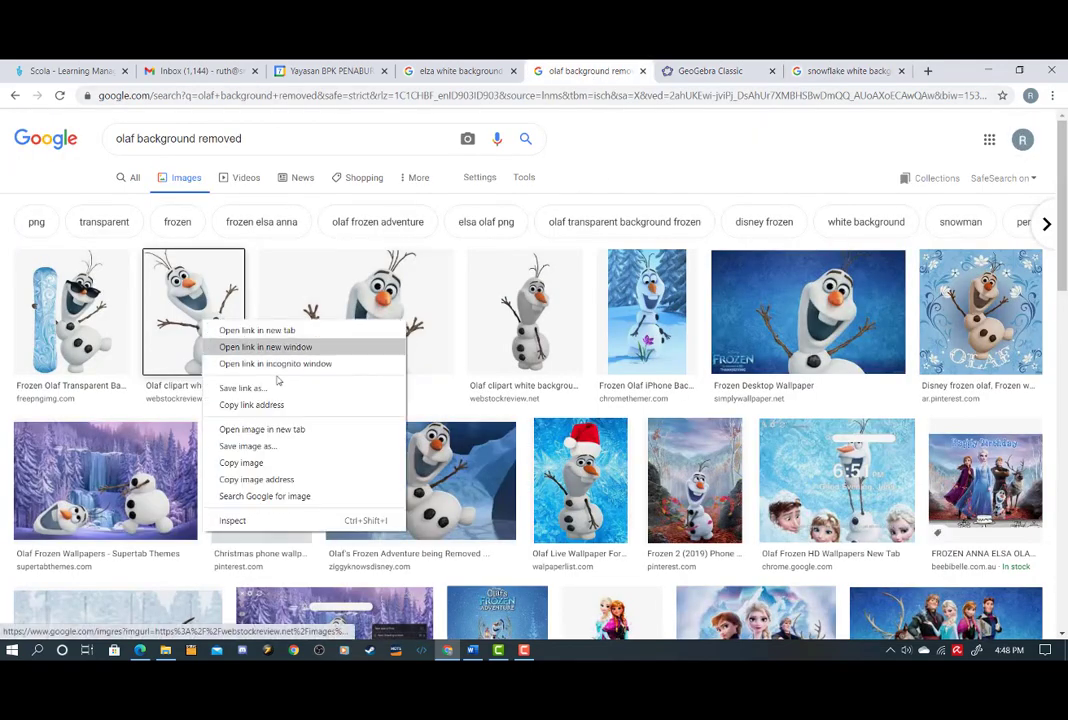
left_click(283, 463)
left_click(712, 72)
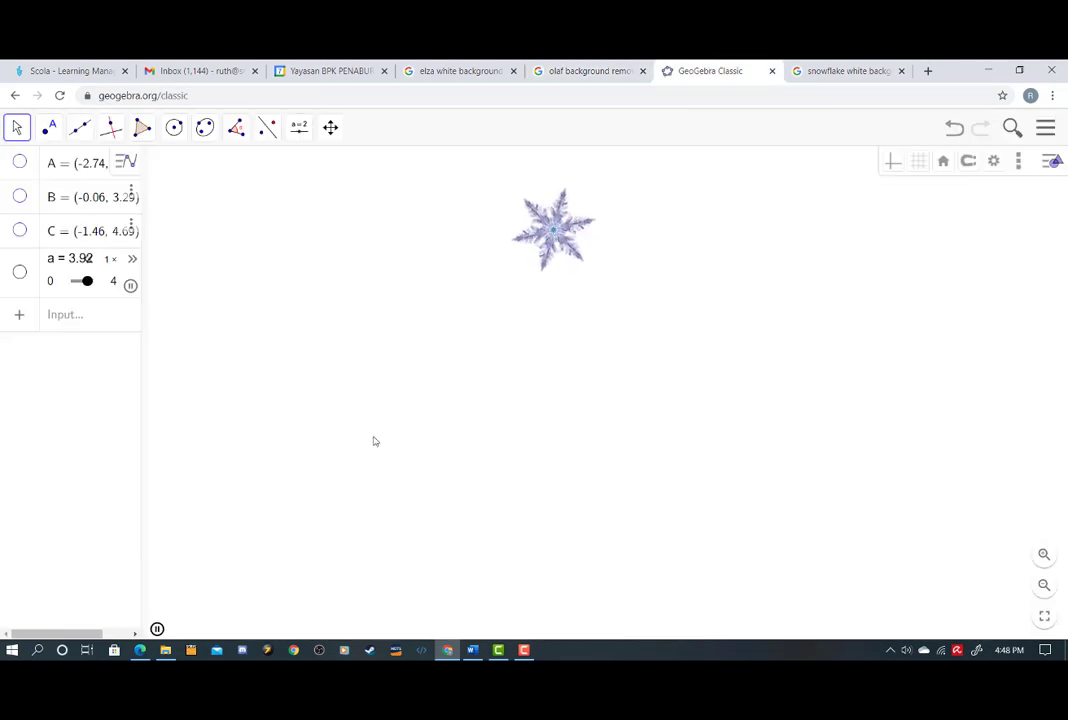
key("ctrl+v")
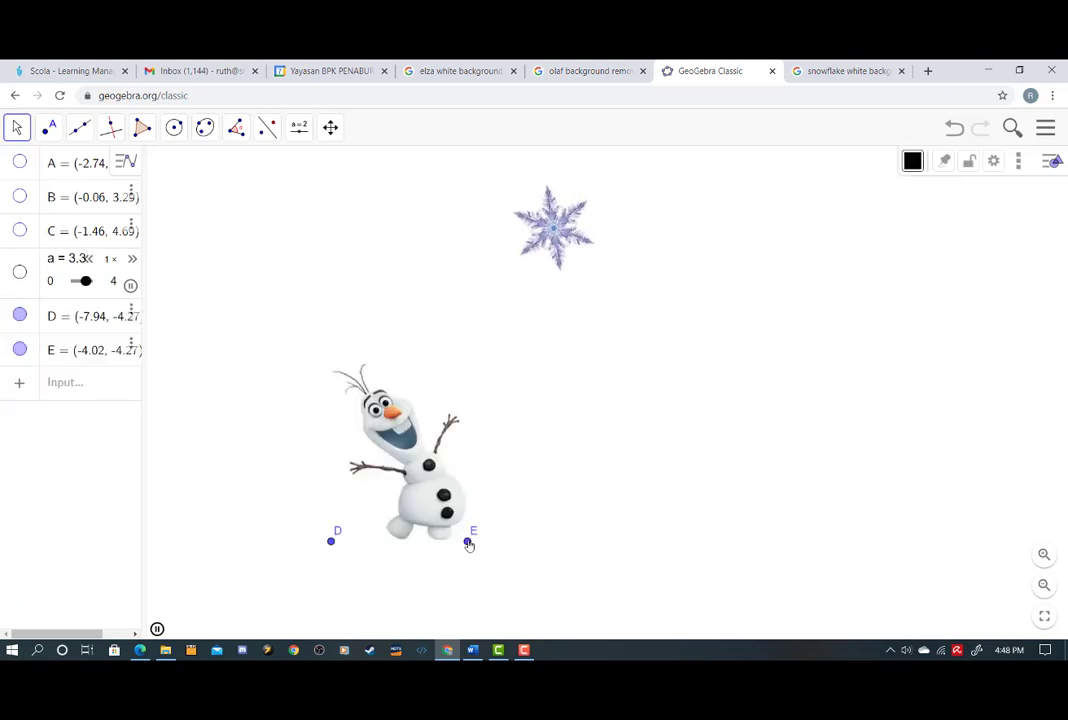
- Shrink the Olaf image to about 1.5 units wide, move it to the drawing's lower-left area and hide its corner point E
left_click_drag(469, 543, 391, 539)
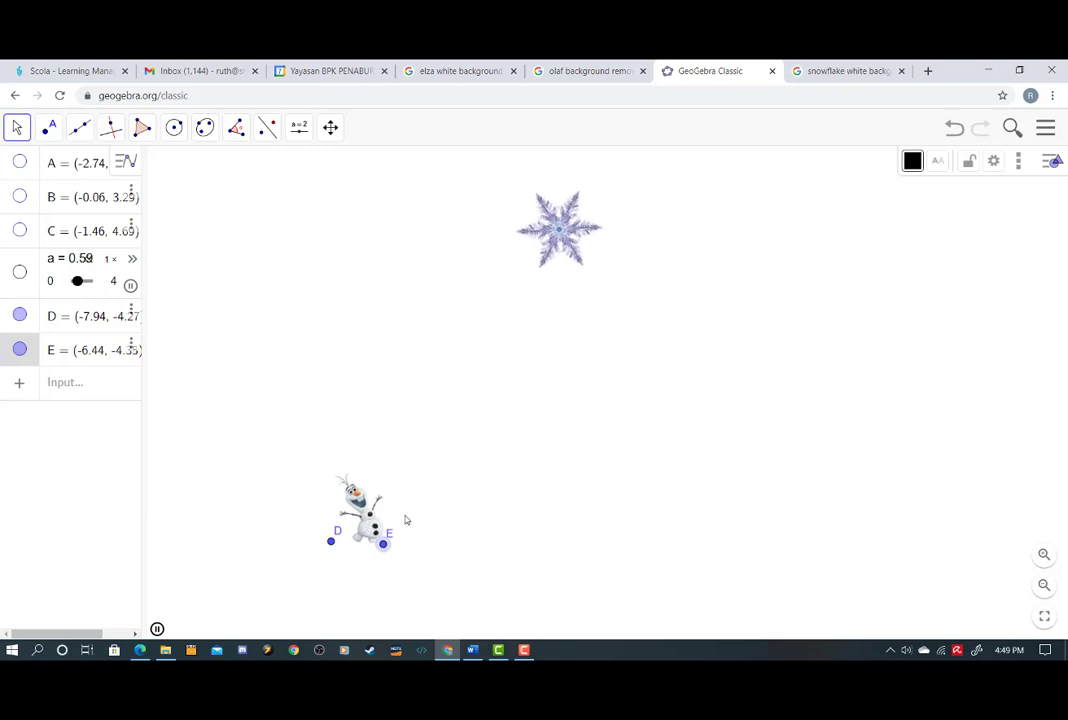
left_click_drag(358, 514, 269, 566)
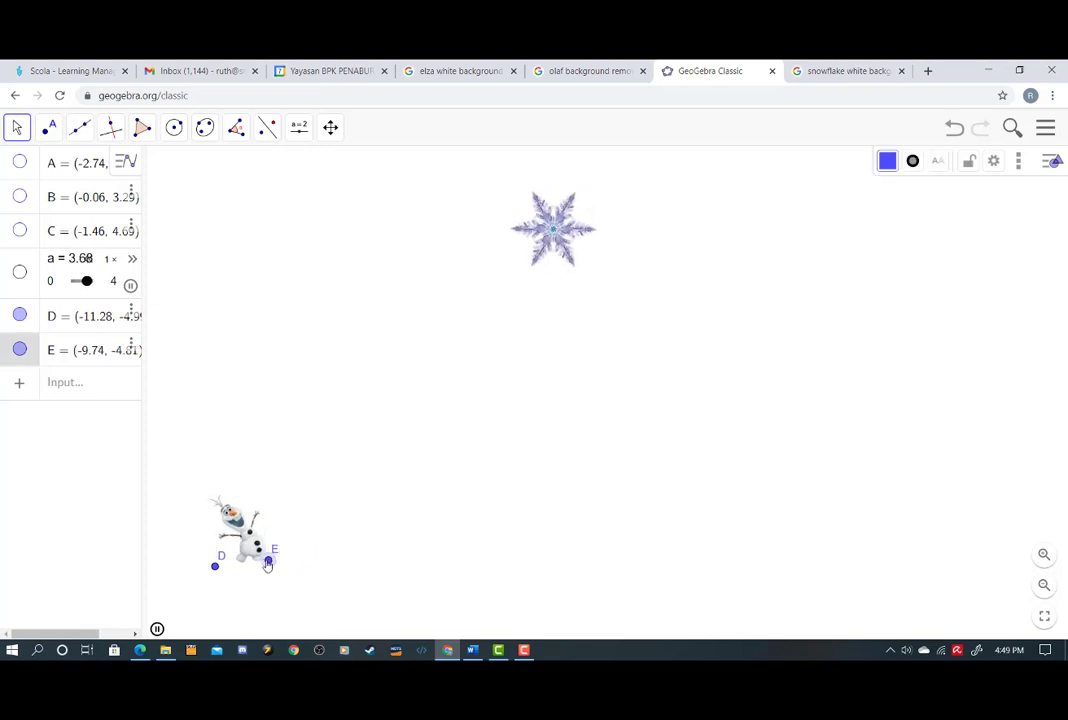
right_click(268, 564)
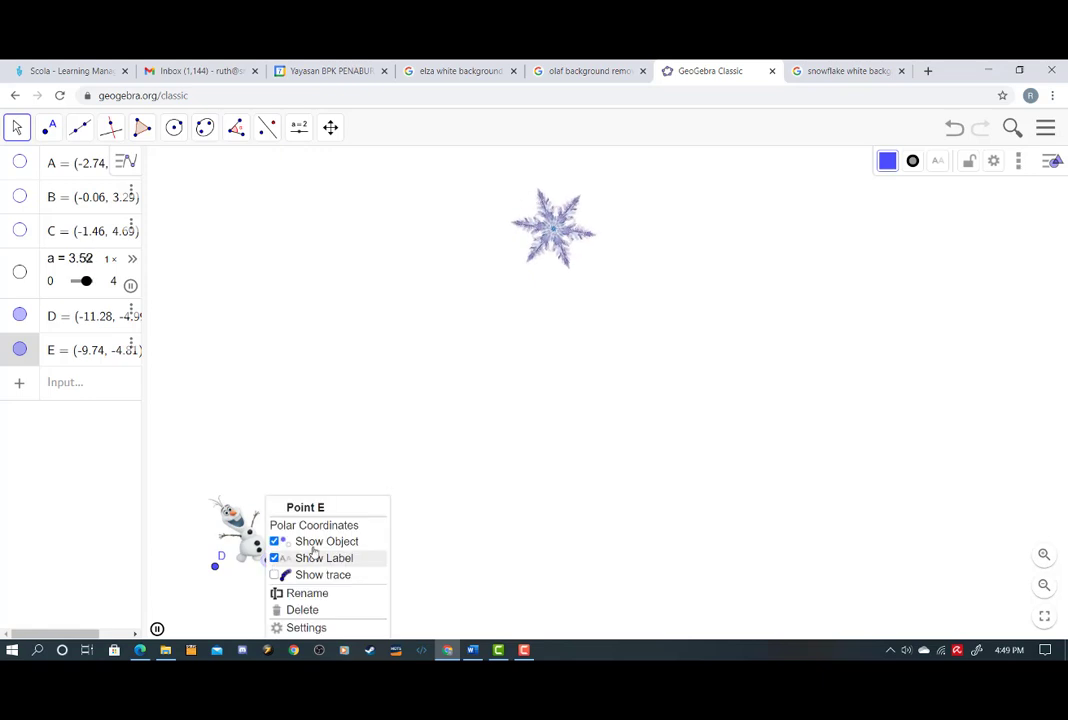
left_click(312, 541)
- Dilate the Olaf image from its corner point D, using slider a as the factor
left_click(267, 127)
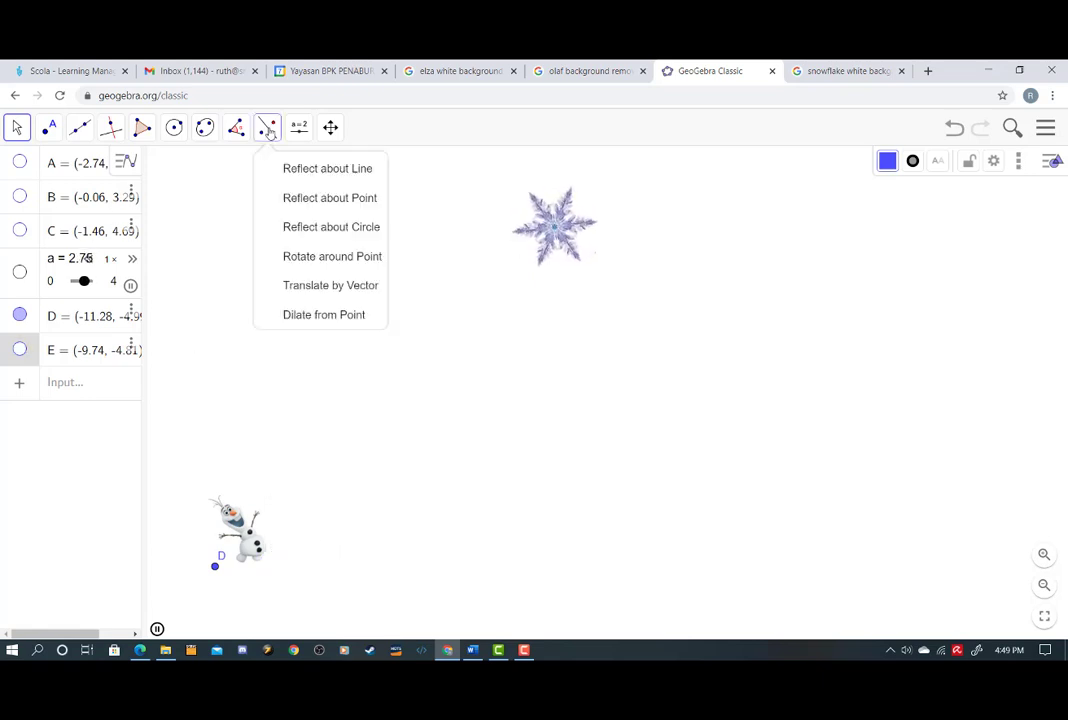
left_click(337, 316)
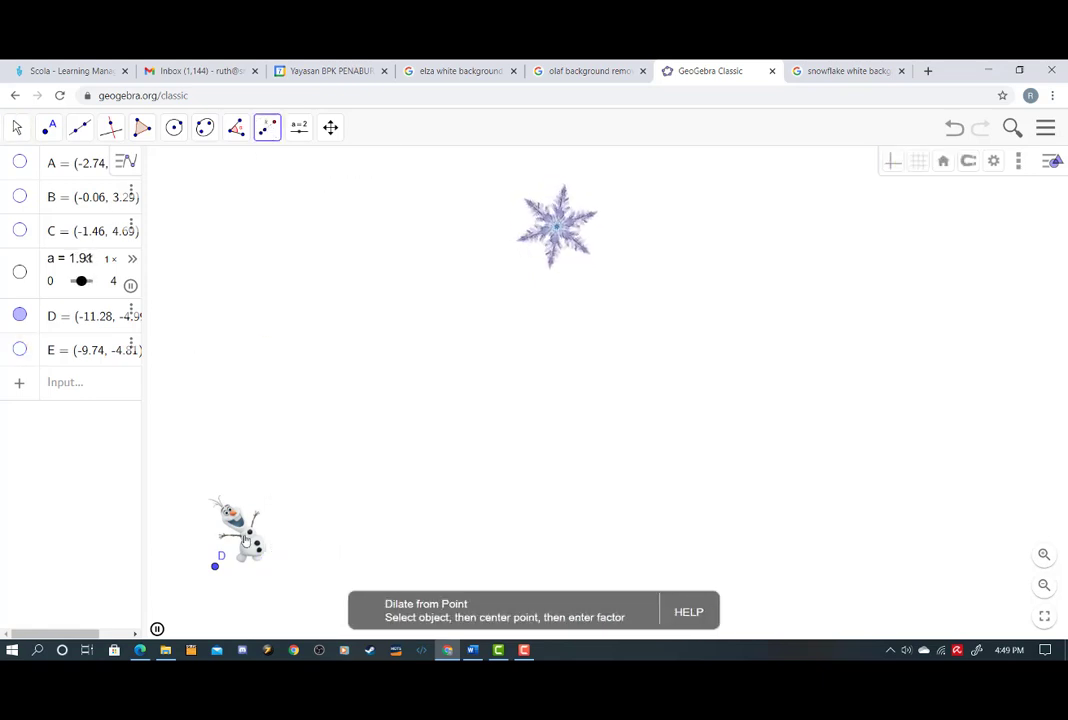
left_click(241, 563)
left_click(215, 568)
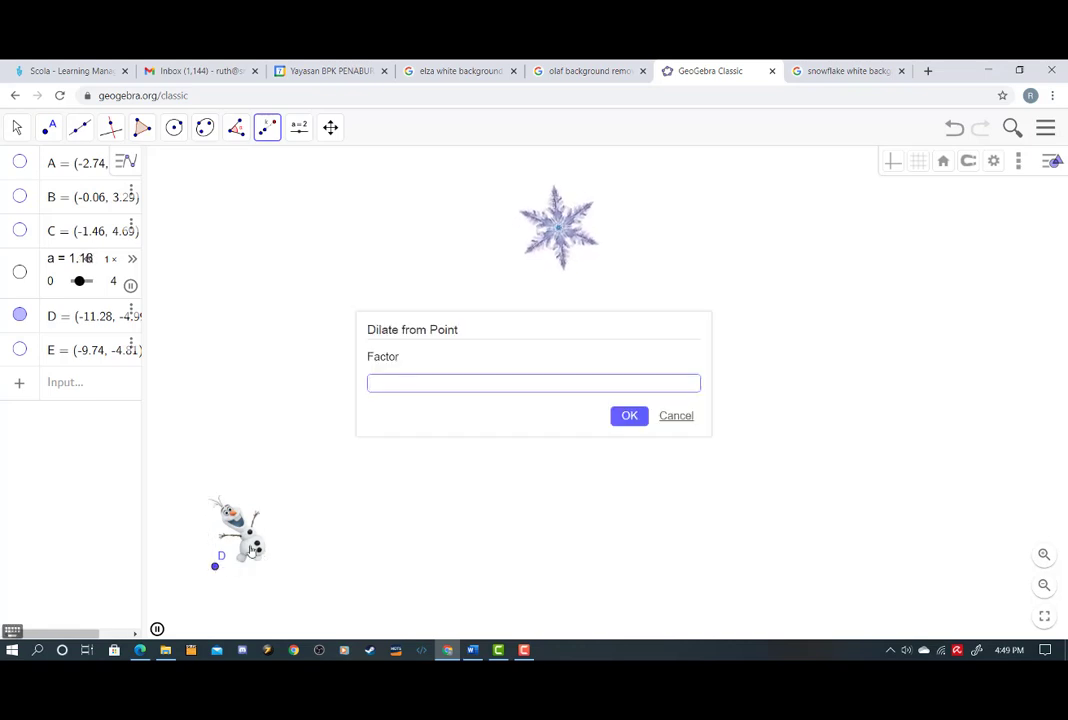
left_click(636, 415)
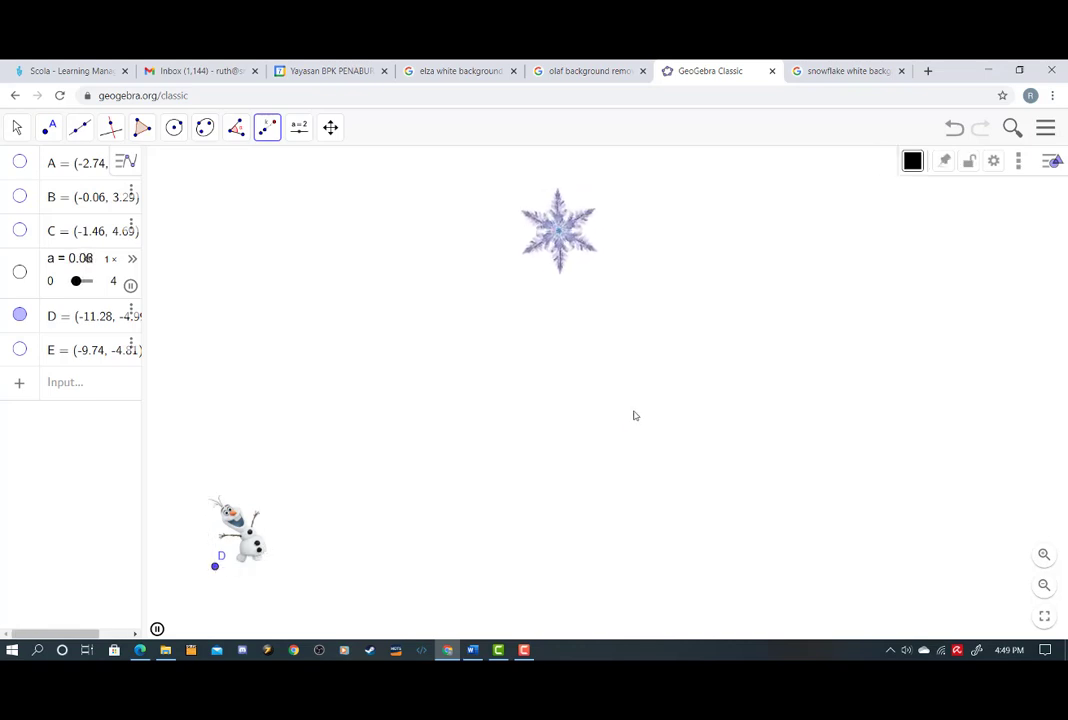
- Hide the dilation centre D and the original Olaf image, leaving the dilated copy shown
right_click(215, 566)
left_click(279, 541)
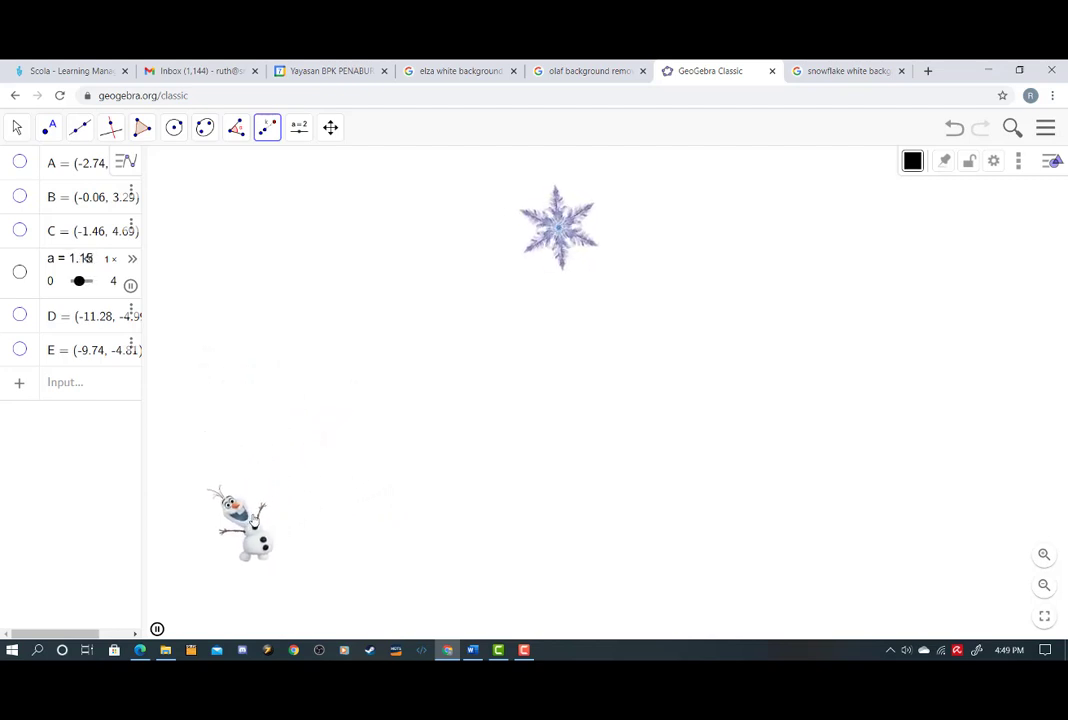
right_click(248, 524)
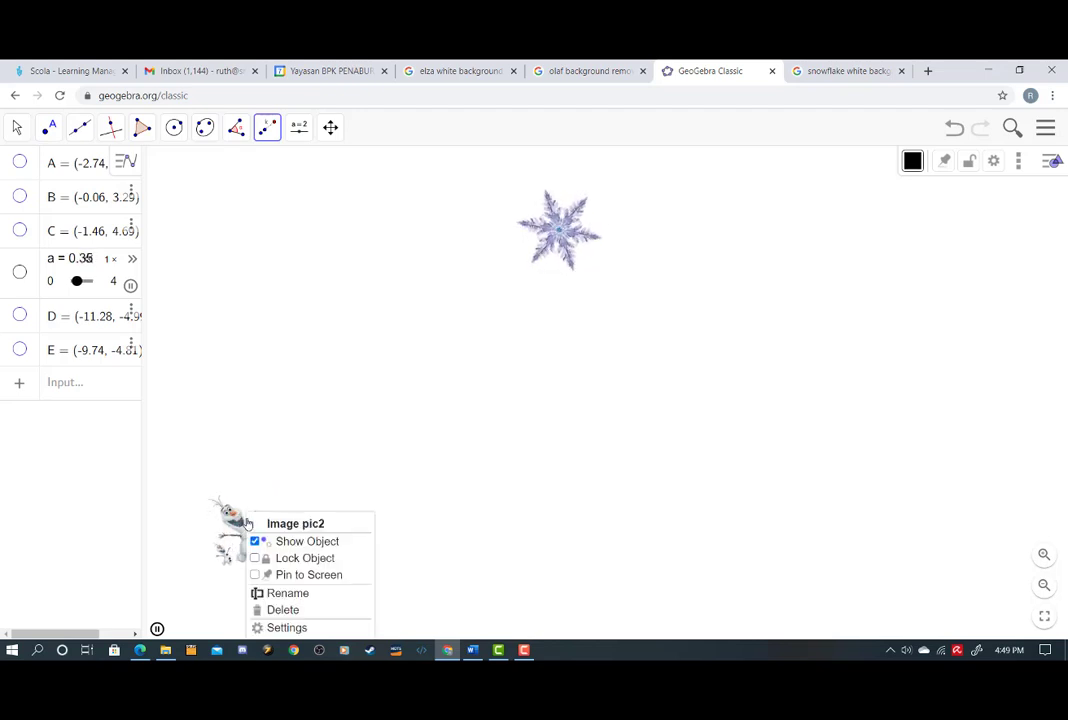
left_click(296, 545)
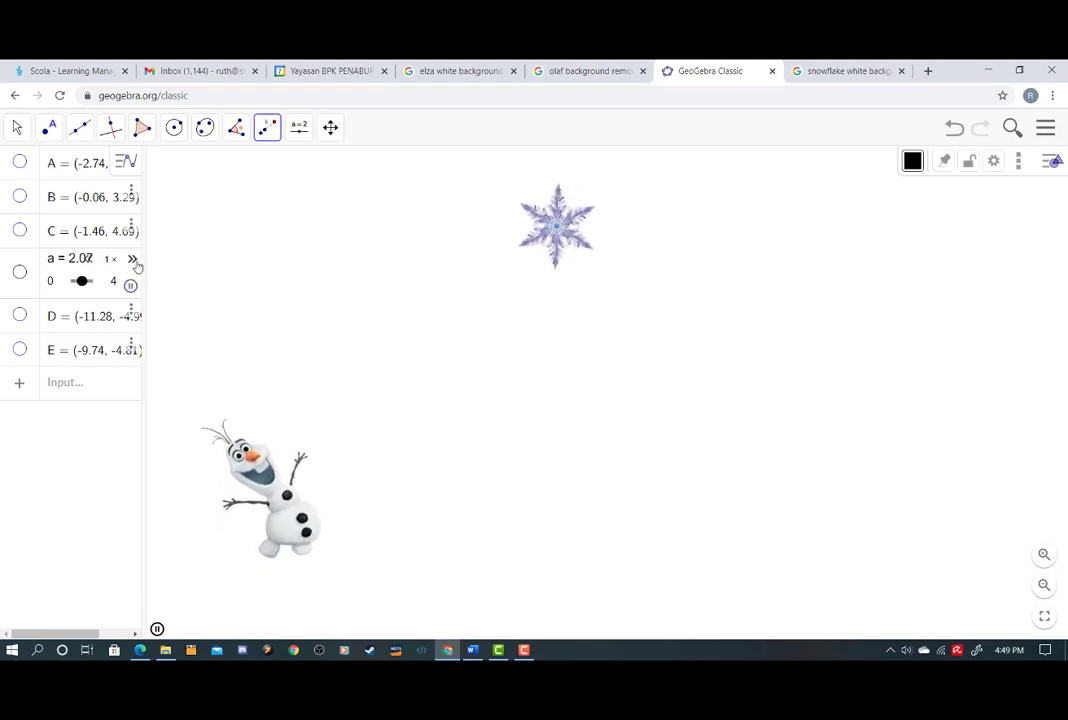
- Copy the picture of Elsa with the flowing blue cape and snowflakes from the Google image results and paste it into the GeoGebra drawing
left_click(470, 73)
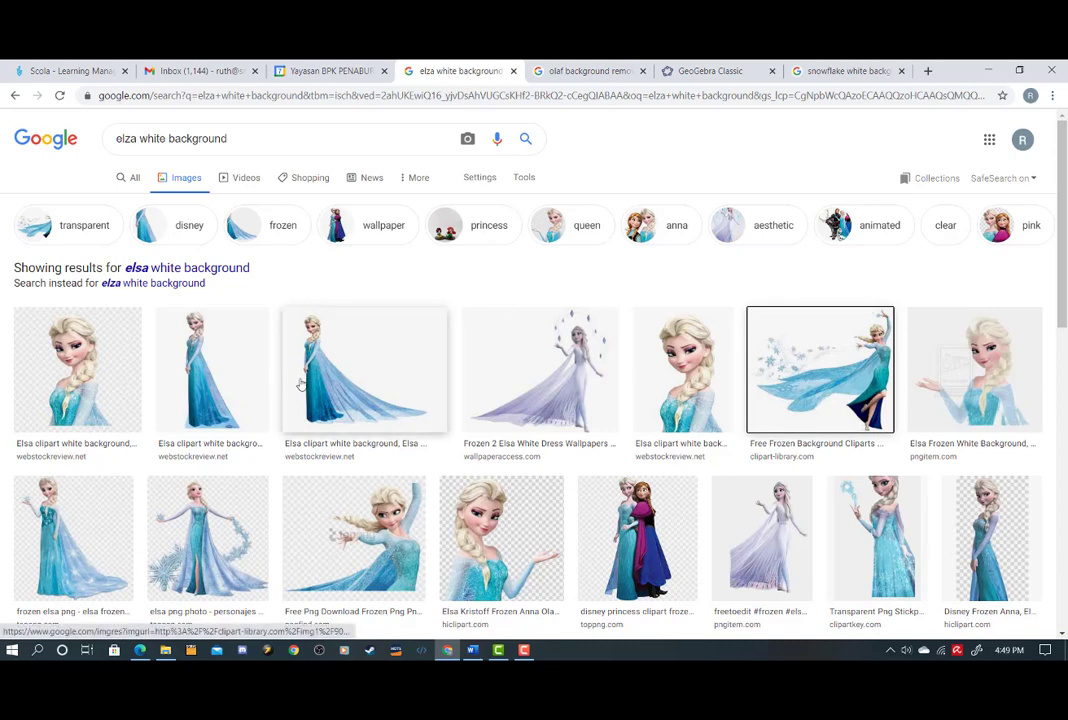
right_click(800, 371)
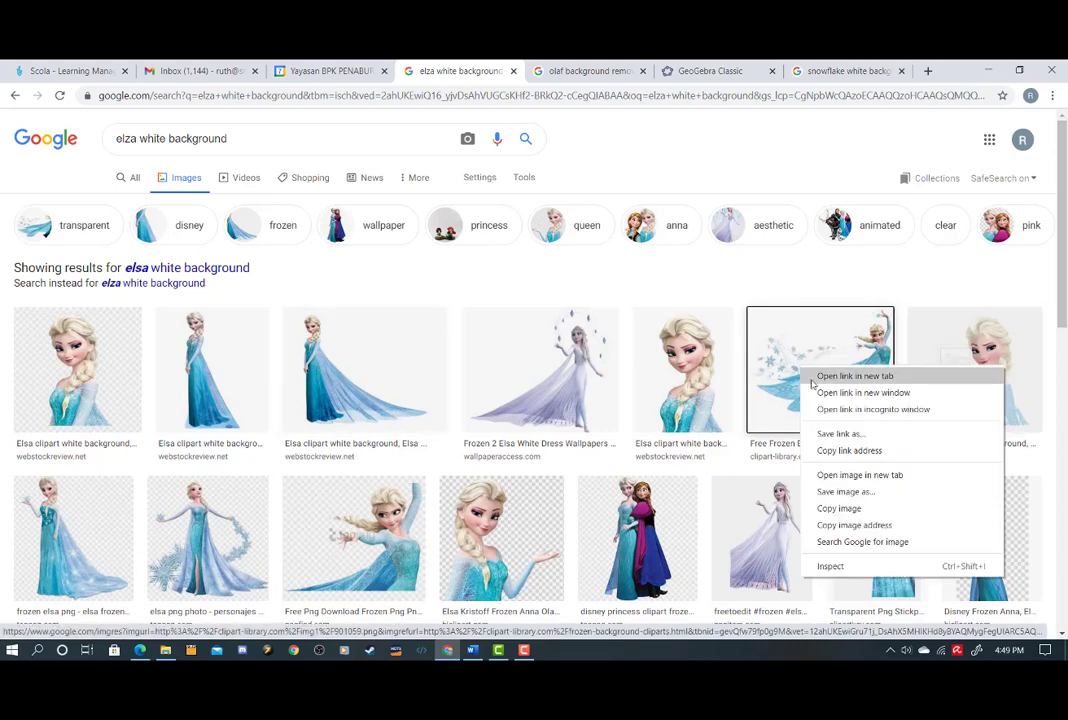
left_click(843, 508)
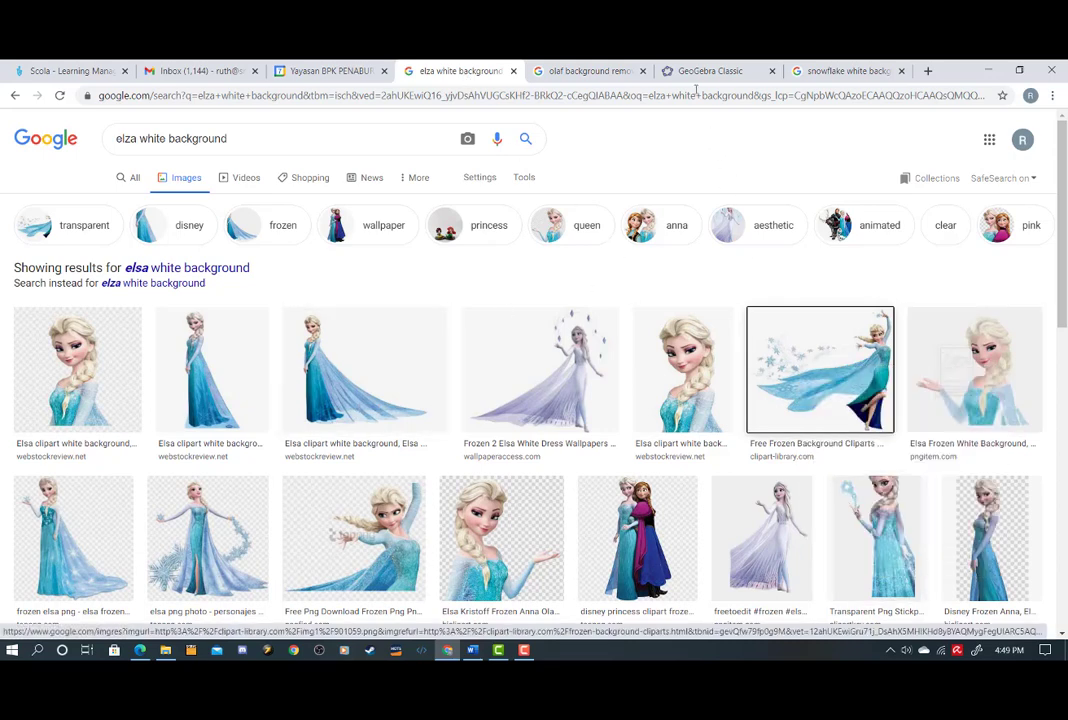
left_click(705, 71)
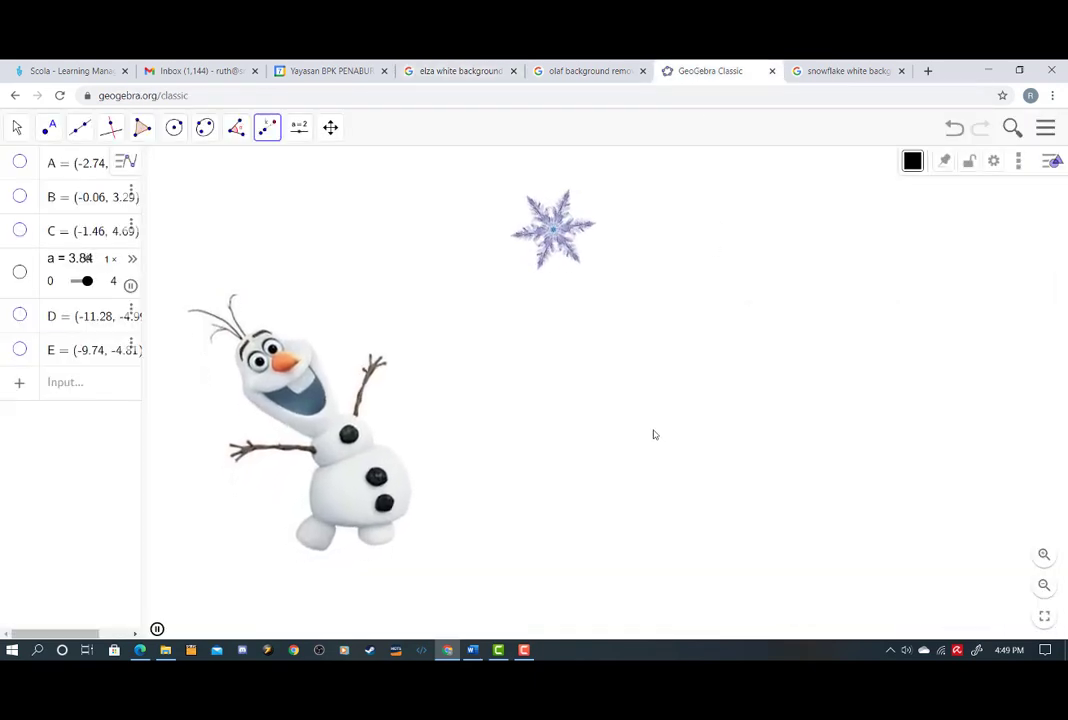
key("ctrl+v")
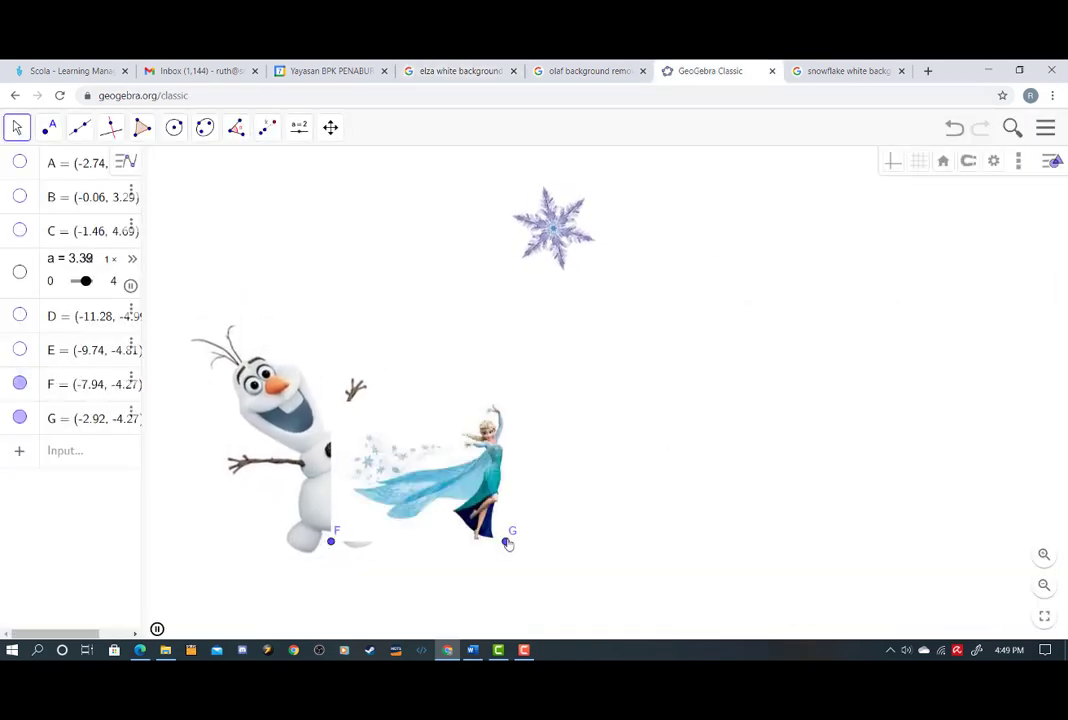
- Enlarge the Elsa image to about 9.3 units wide in the drawing's lower-right area and hide its corner points F and G
left_click_drag(508, 537, 657, 533)
left_click_drag(506, 457, 820, 552)
left_click_drag(688, 625, 691, 620)
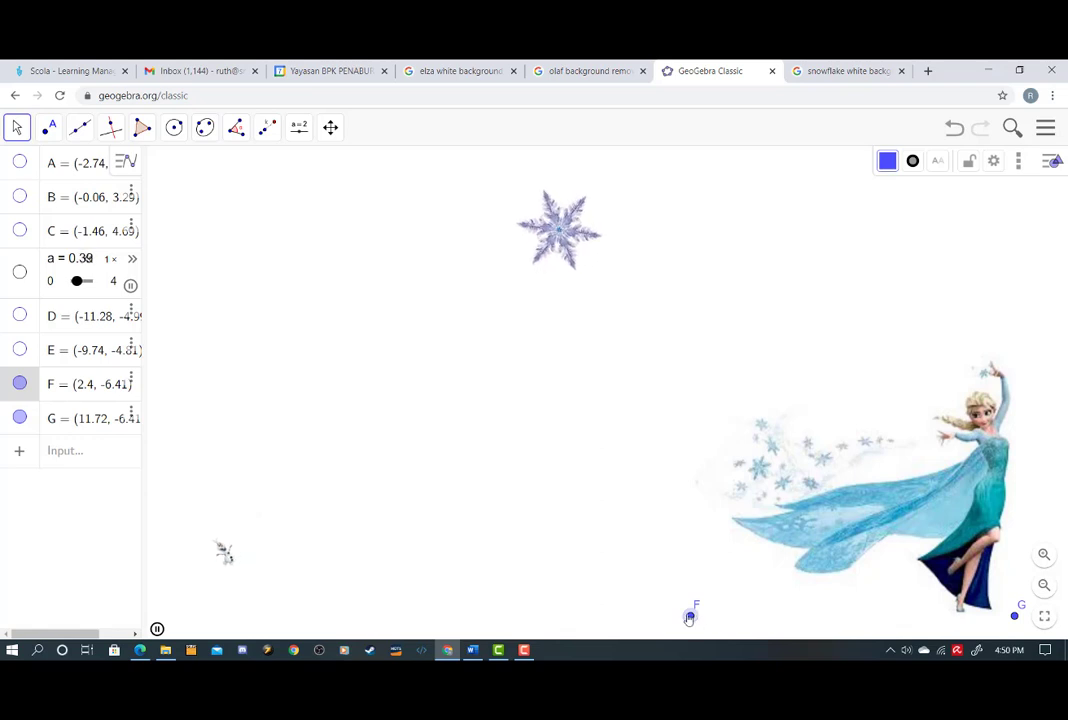
right_click(689, 618)
left_click(750, 541)
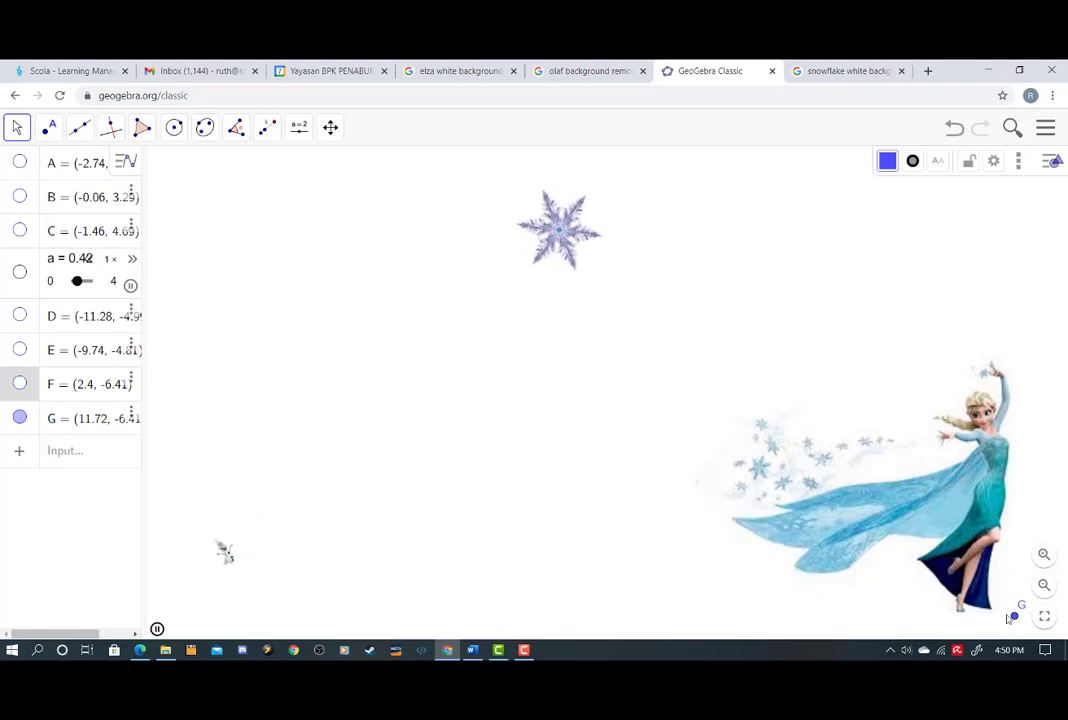
right_click(1016, 617)
left_click(978, 541)
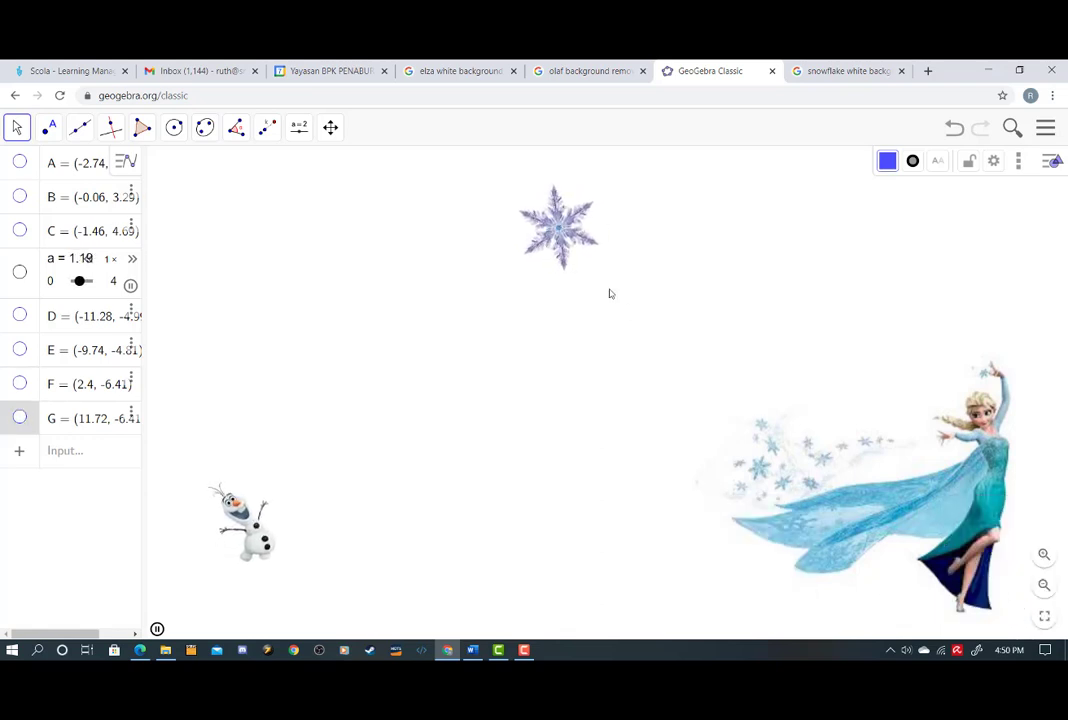
- Draw a vector from Elsa's feet at about (10.18, -5.57) to about (1.78, -0.55), beyond the snowflakes of her cape
left_click(268, 127)
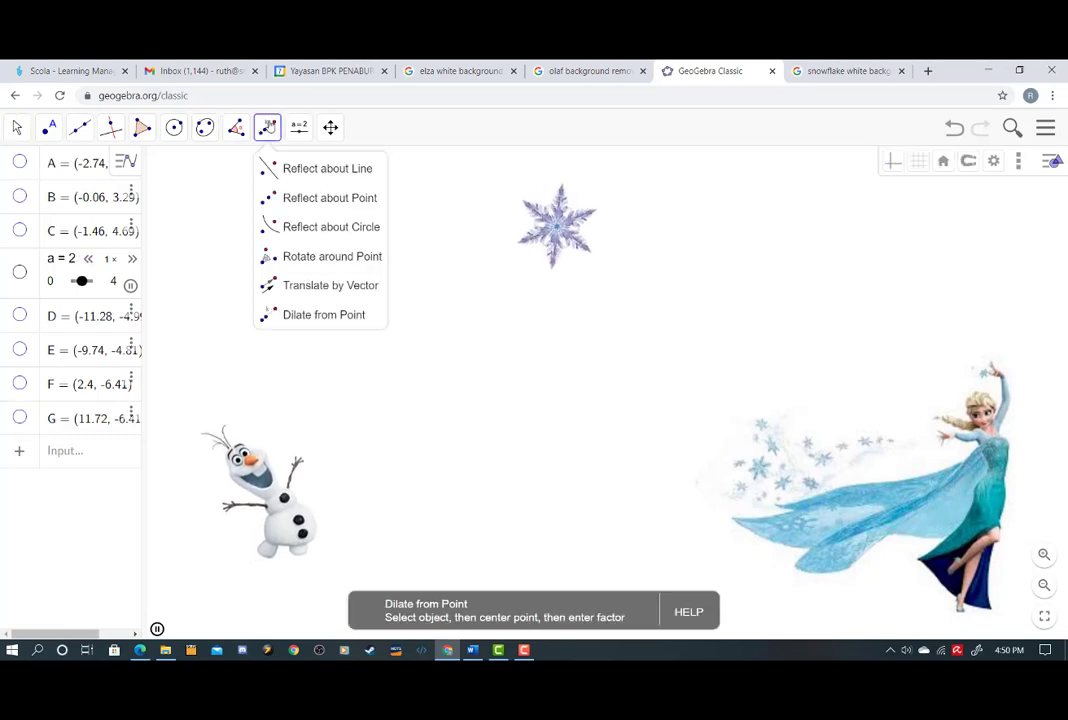
left_click(80, 127)
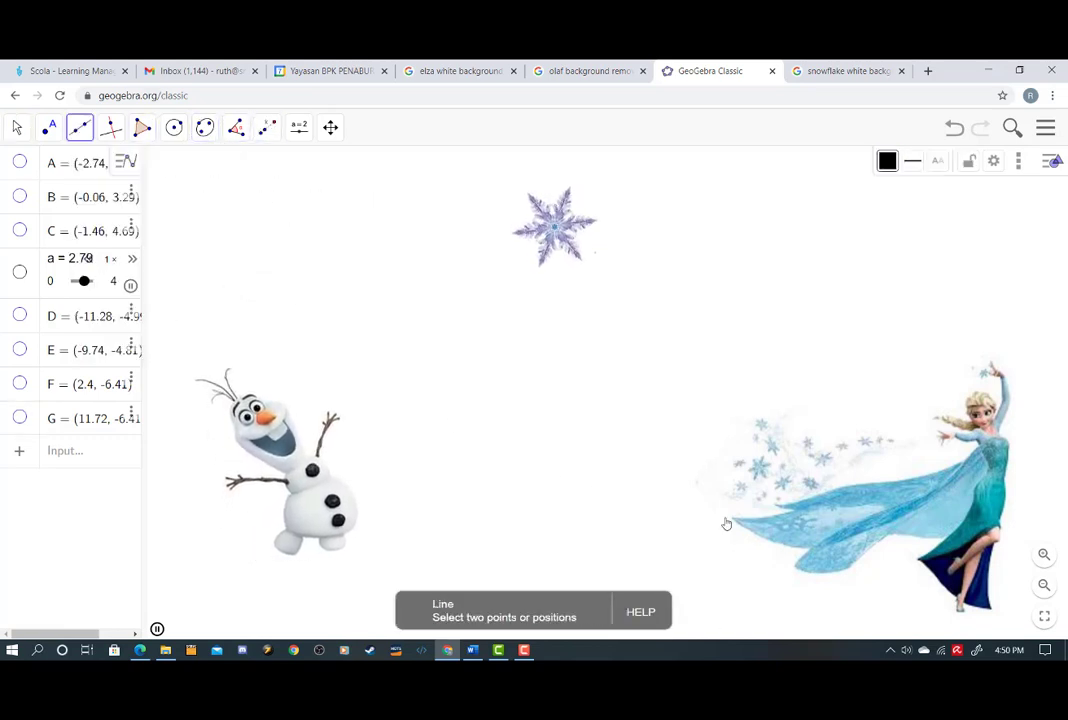
left_click(143, 313)
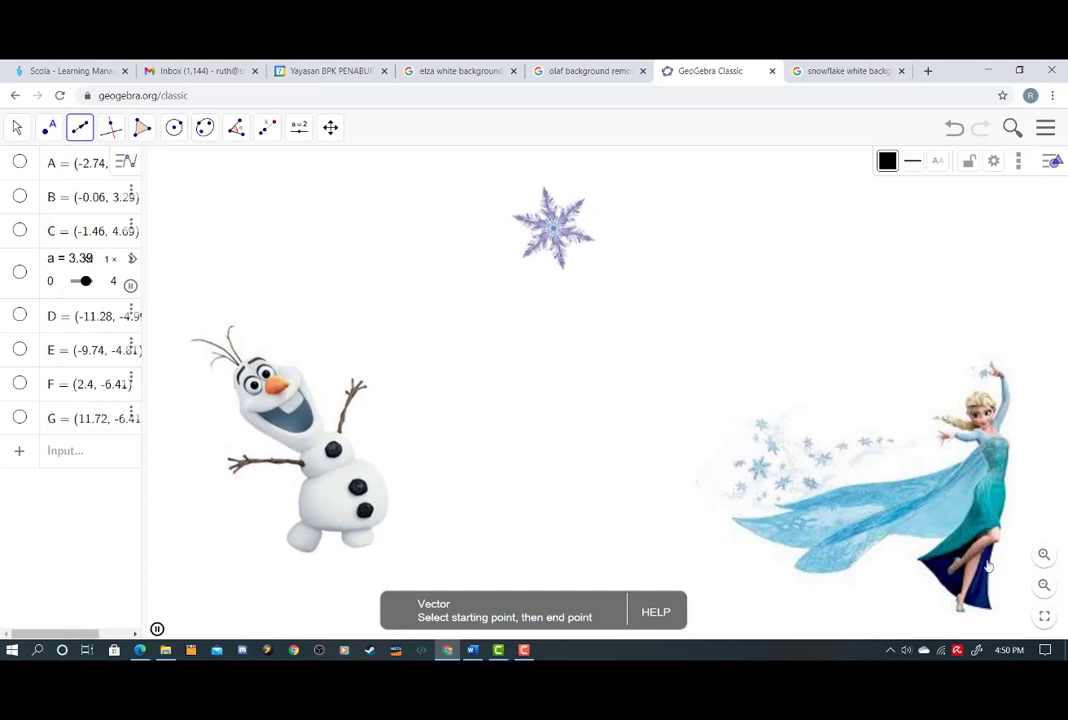
left_click(922, 562)
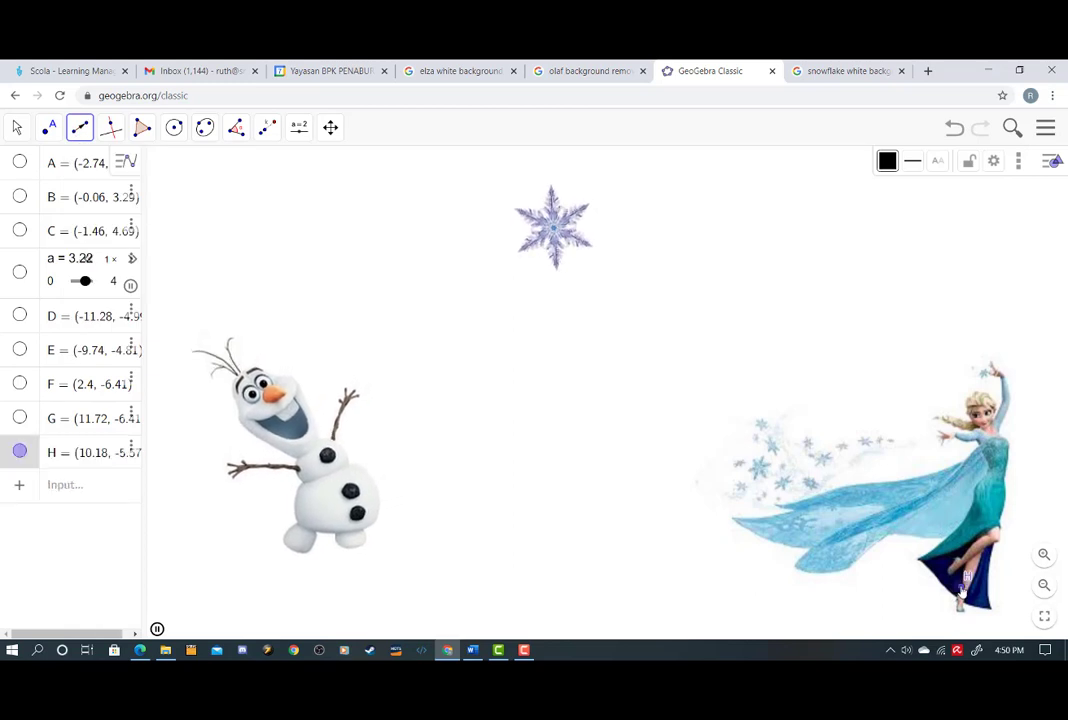
left_click(669, 411)
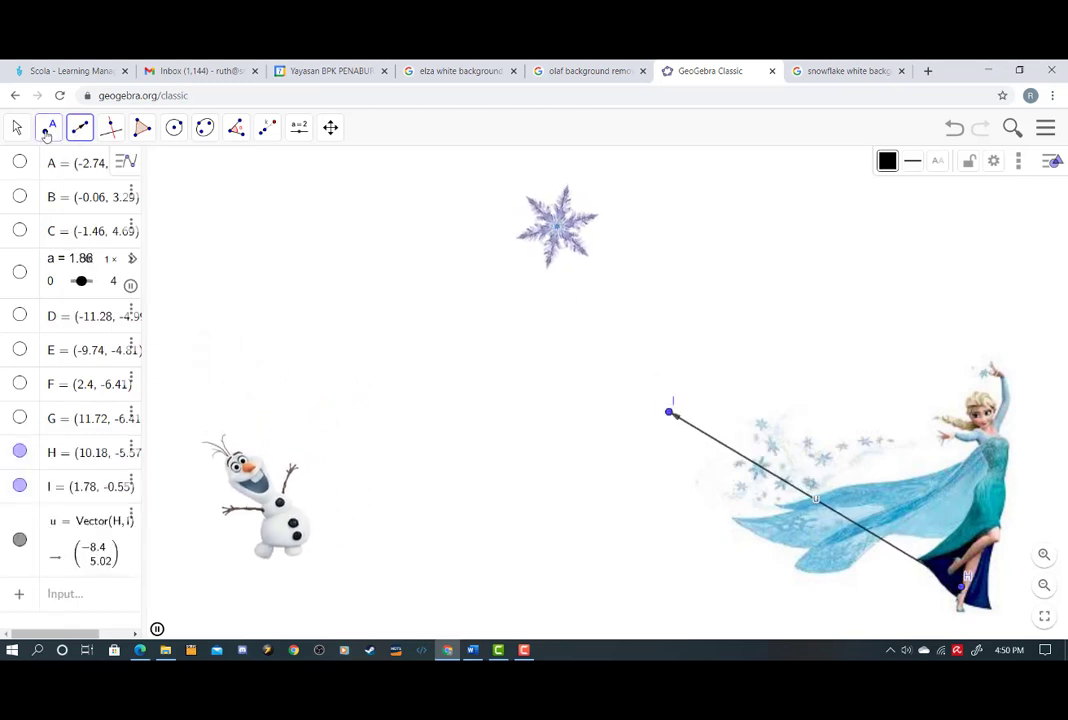
- Place a point on the vector at about (8.75, -4.71) and draw a second vector from it to the first vector's end point I
left_click(48, 130)
left_click(910, 558)
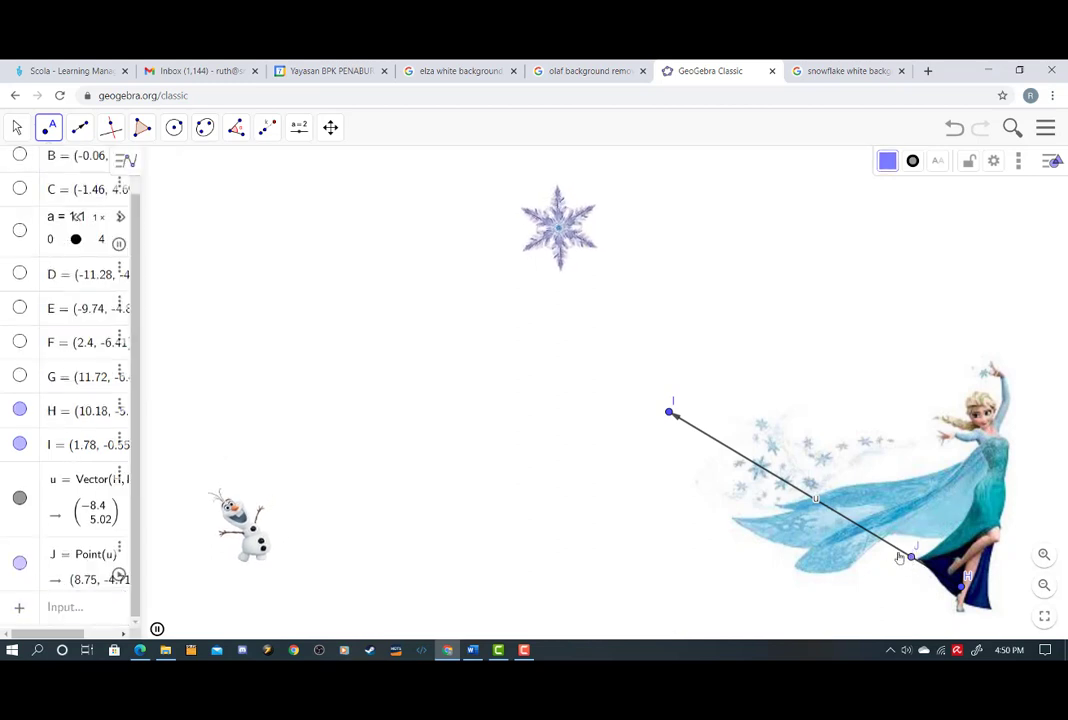
left_click(89, 133)
left_click(124, 314)
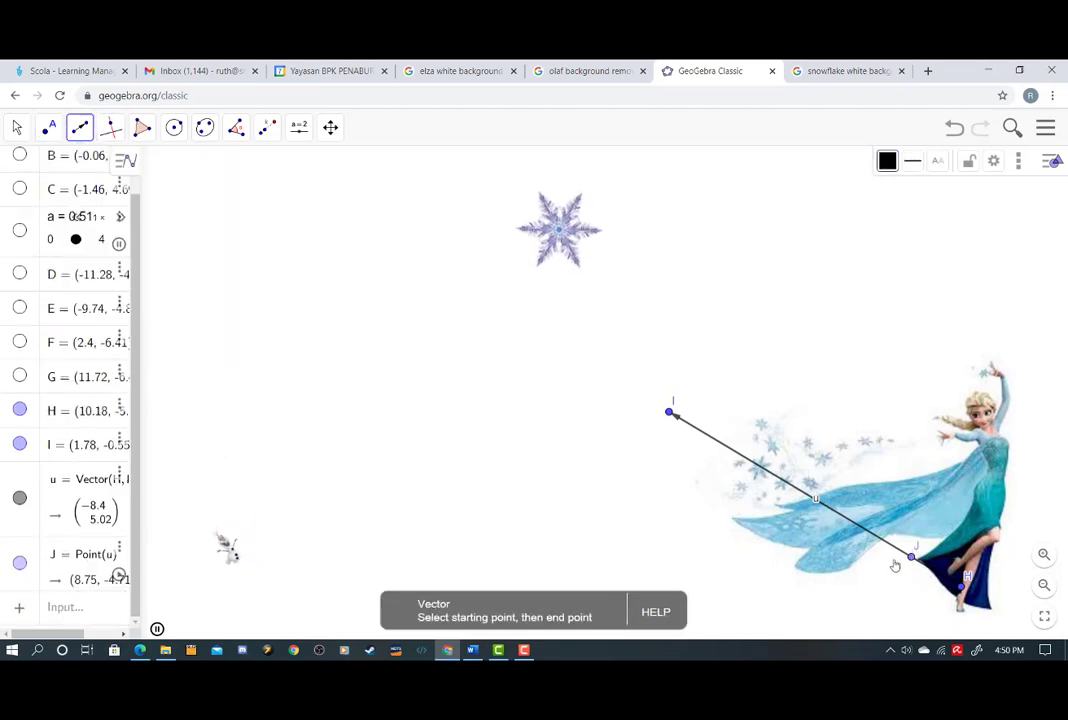
left_click(911, 559)
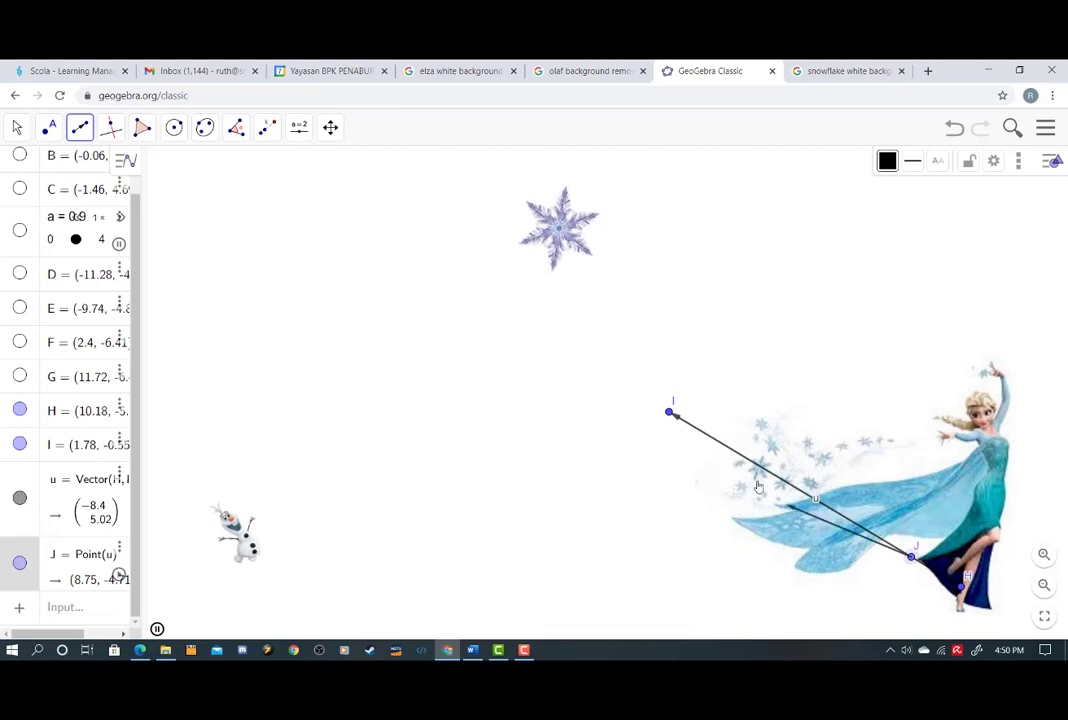
left_click(670, 413)
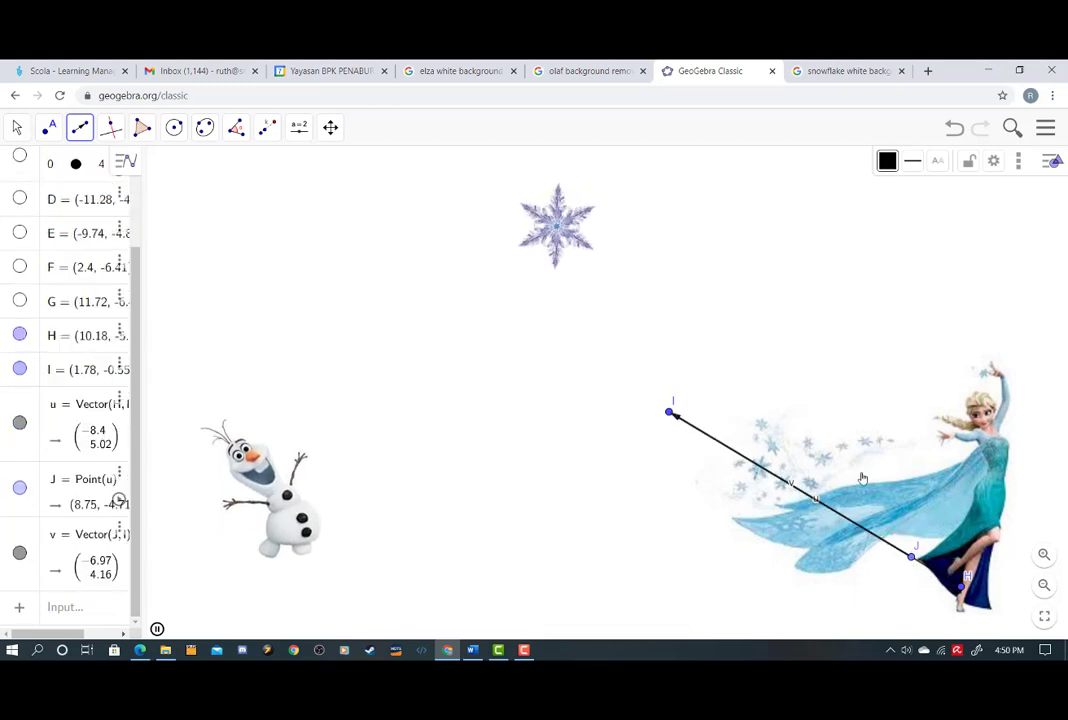
- Translate the Elsa image by vector v, which runs from point J to point I
left_click(267, 127)
left_click(337, 286)
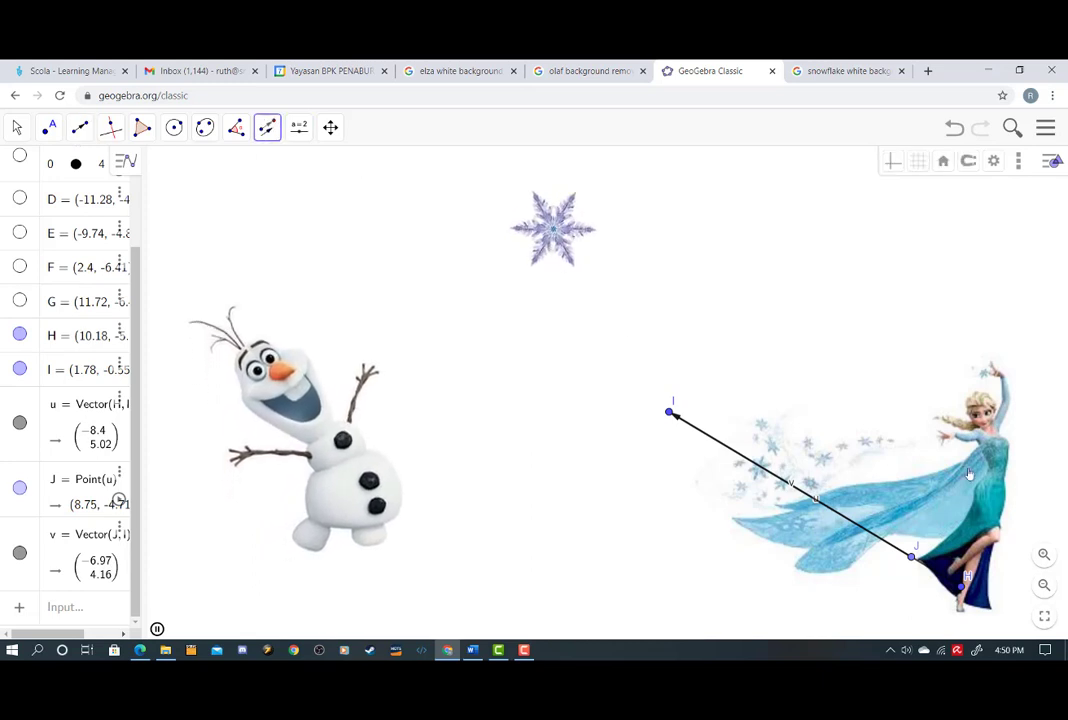
left_click(969, 474)
left_click(820, 507)
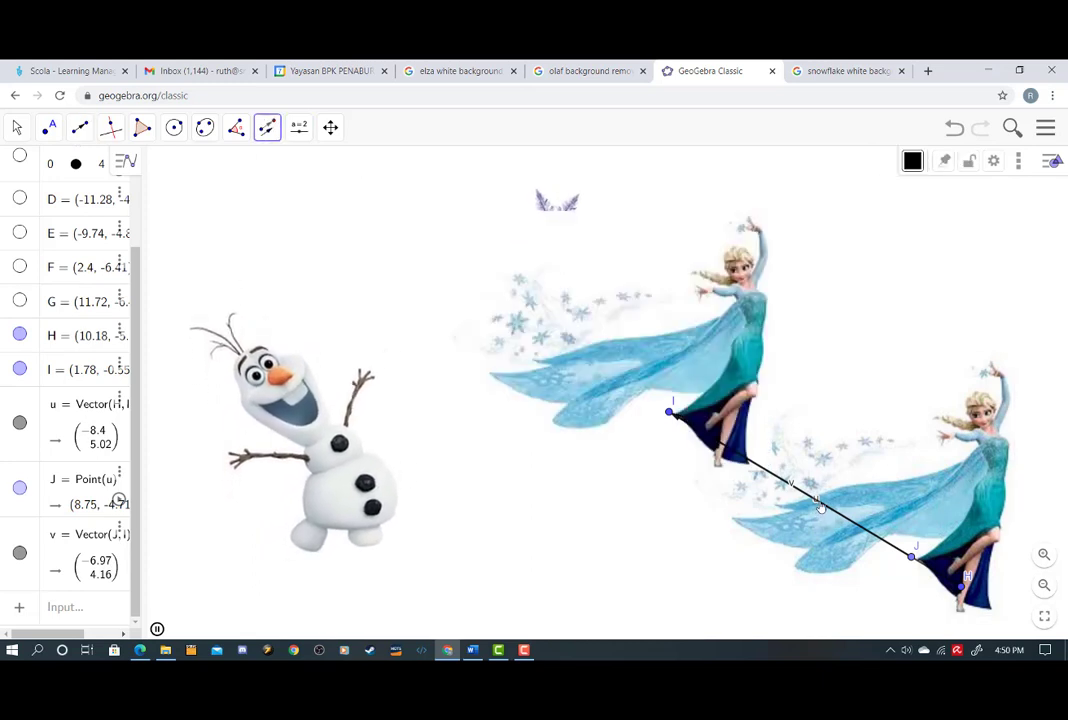
left_click(913, 563)
key("Escape")
- Turn on animation for point J and hide the original Elsa image, leaving its translated copy shown
right_click(913, 563)
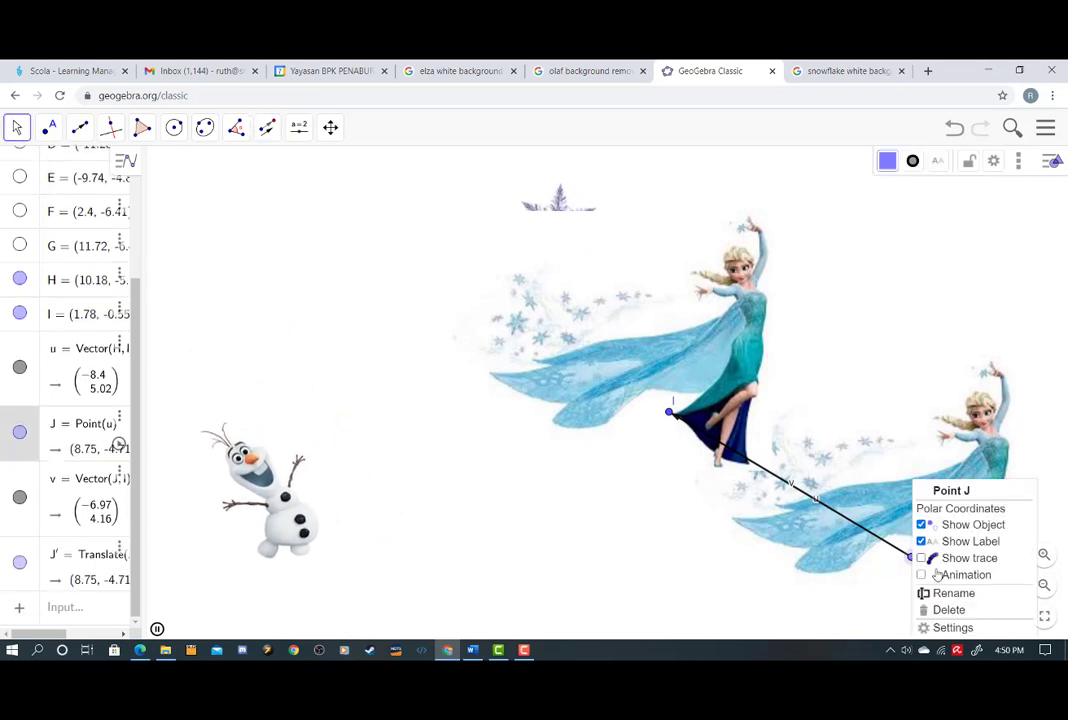
left_click(942, 576)
right_click(942, 473)
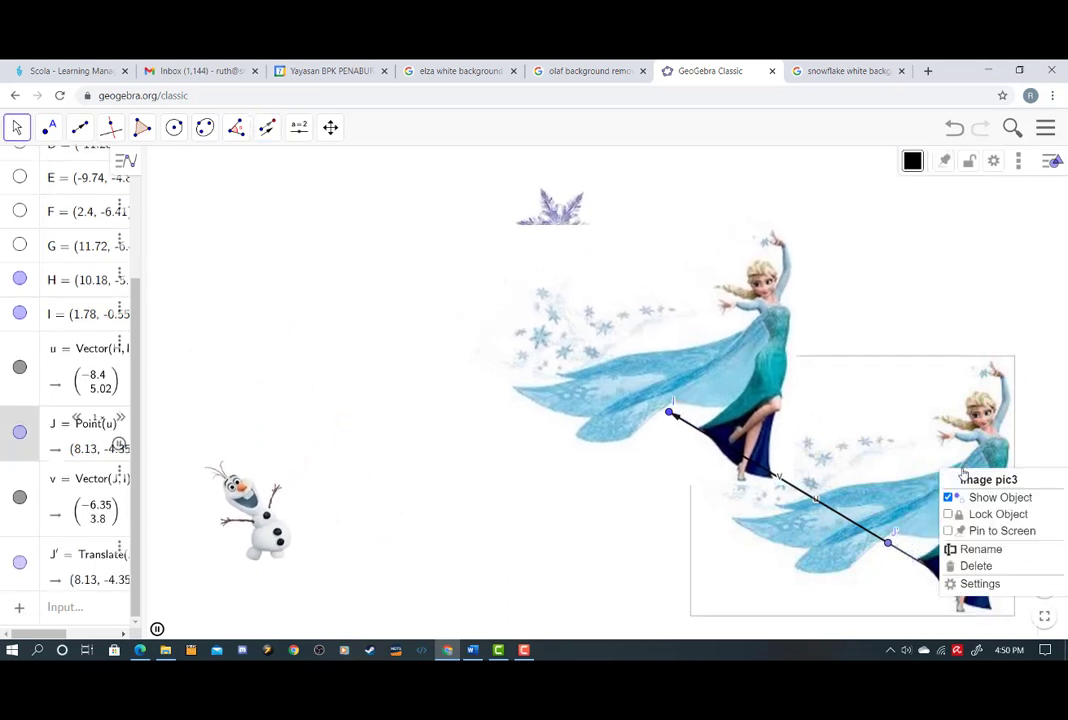
left_click(1012, 499)
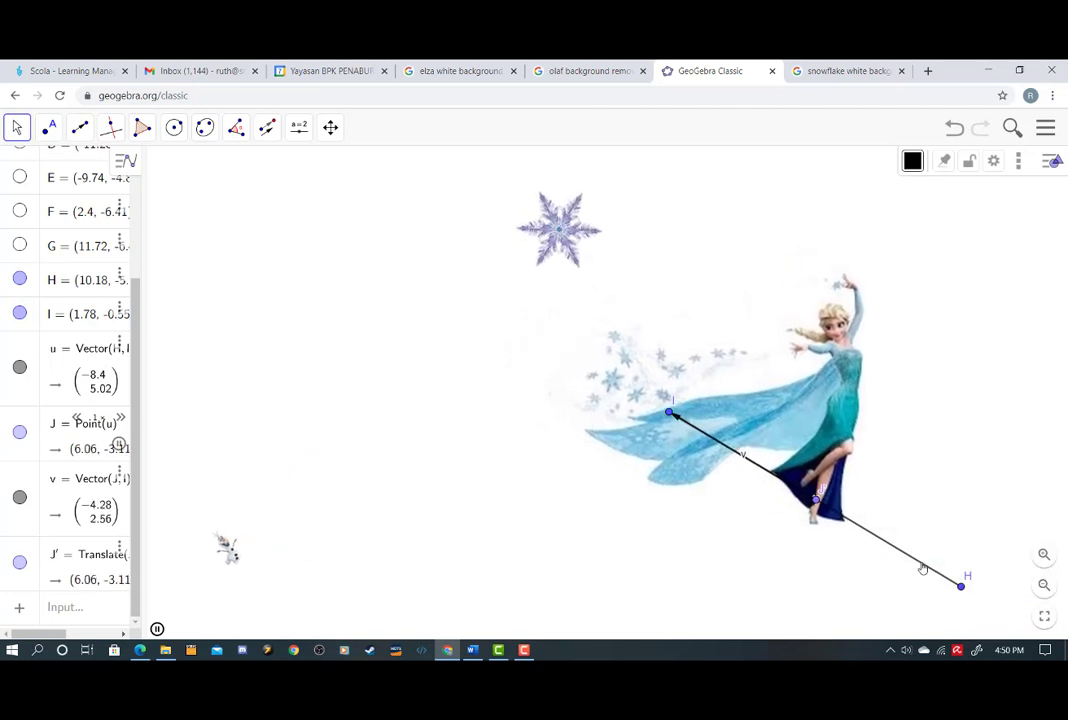
- Hide the long vector u, its start point H, and the overlapping points J and J'
right_click(906, 550)
left_click(934, 541)
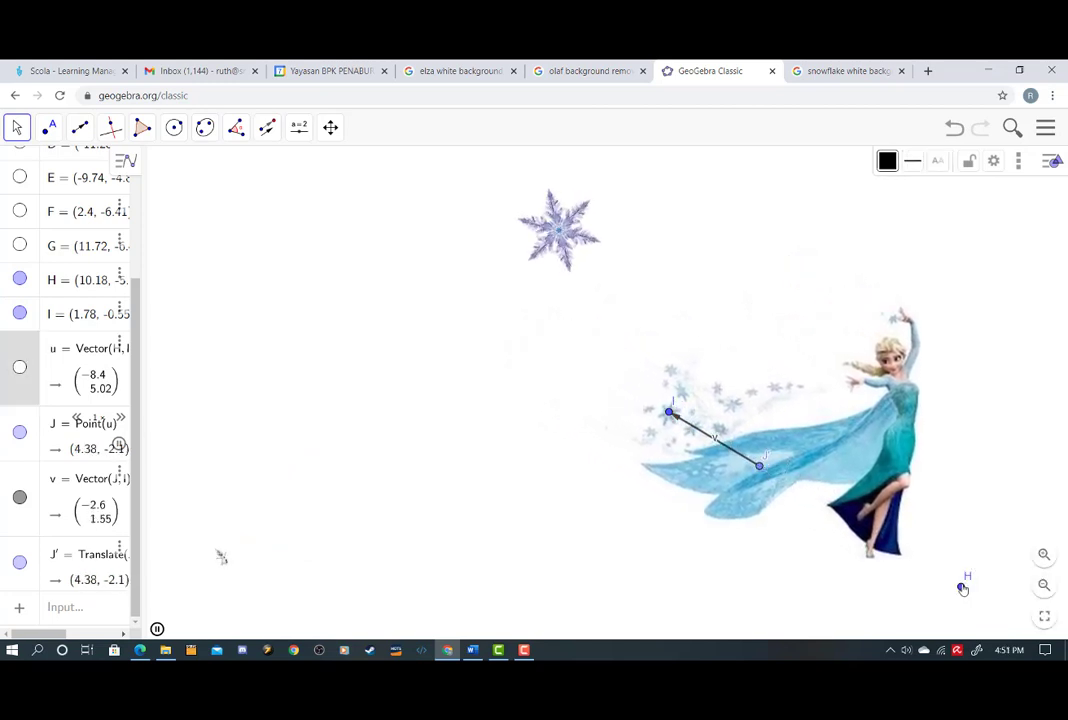
right_click(963, 582)
left_click(990, 541)
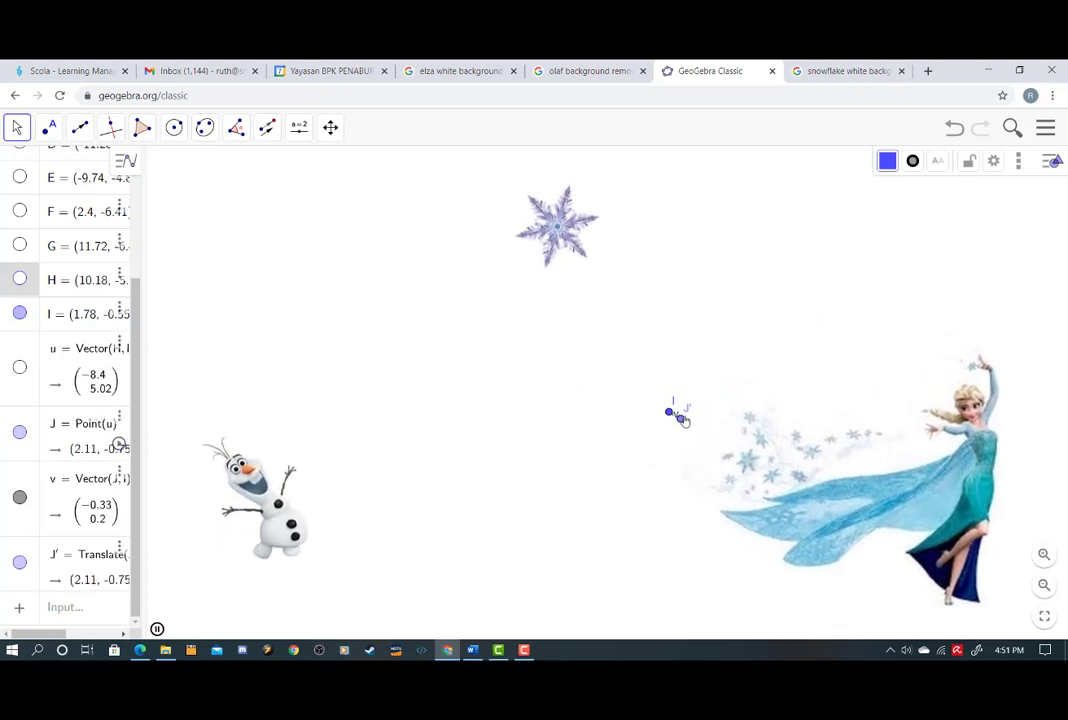
right_click(676, 413)
left_click(698, 435)
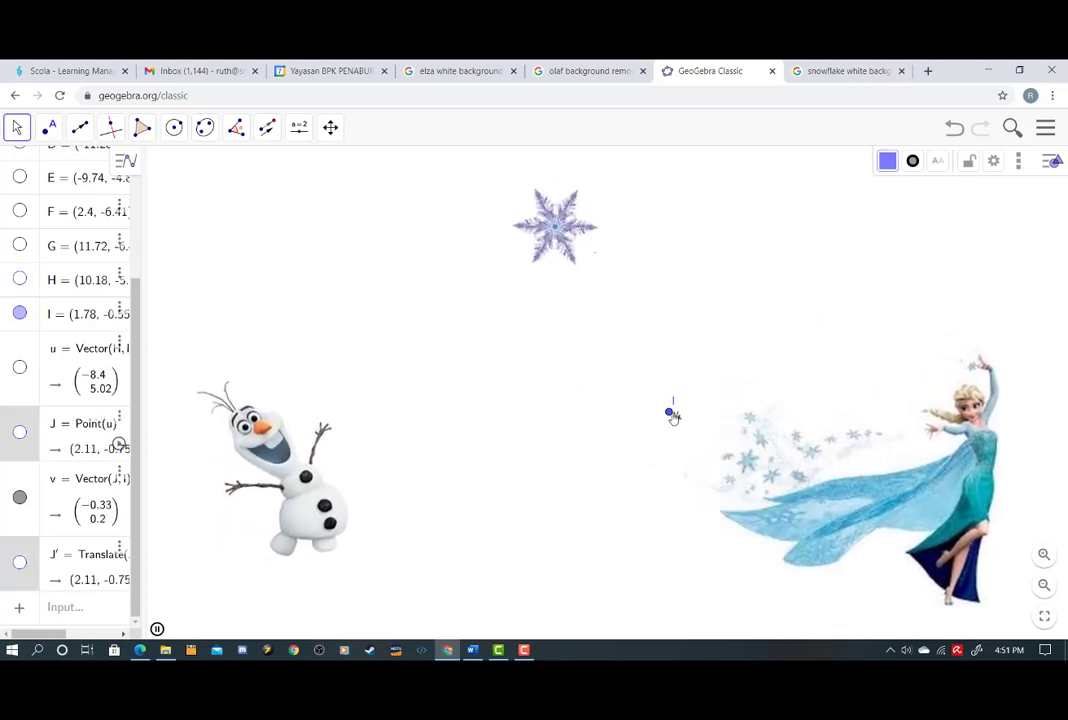
- Hide end point I and the short vector v, and restart the animation of point J
right_click(673, 415)
left_click(722, 457)
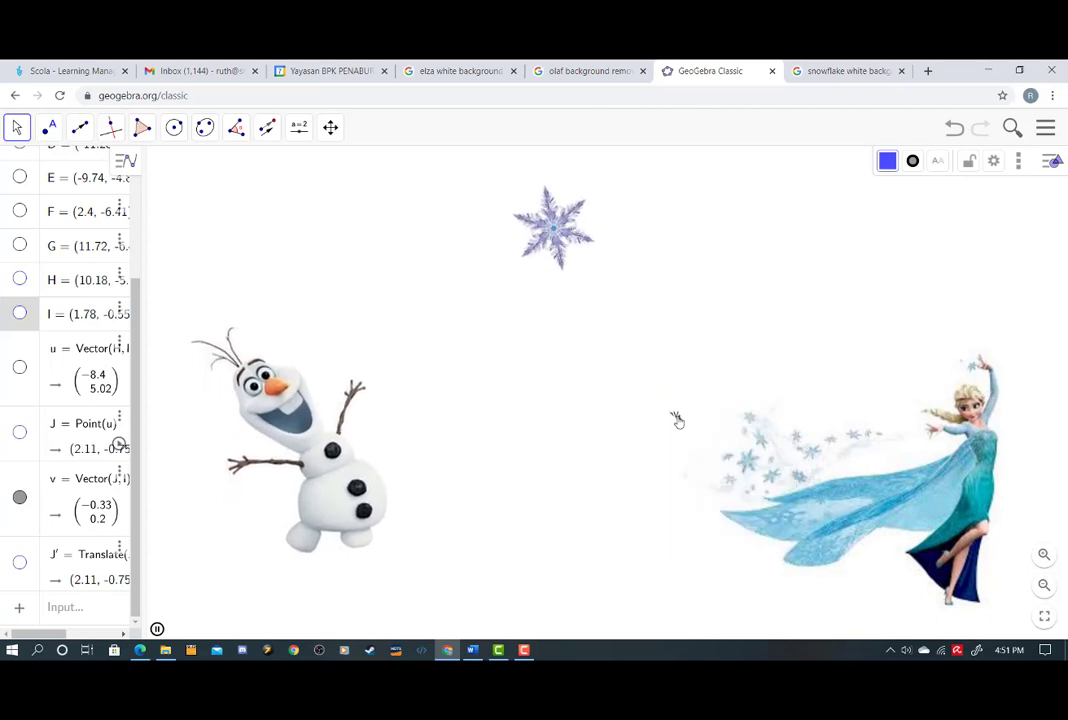
right_click(676, 420)
left_click(720, 460)
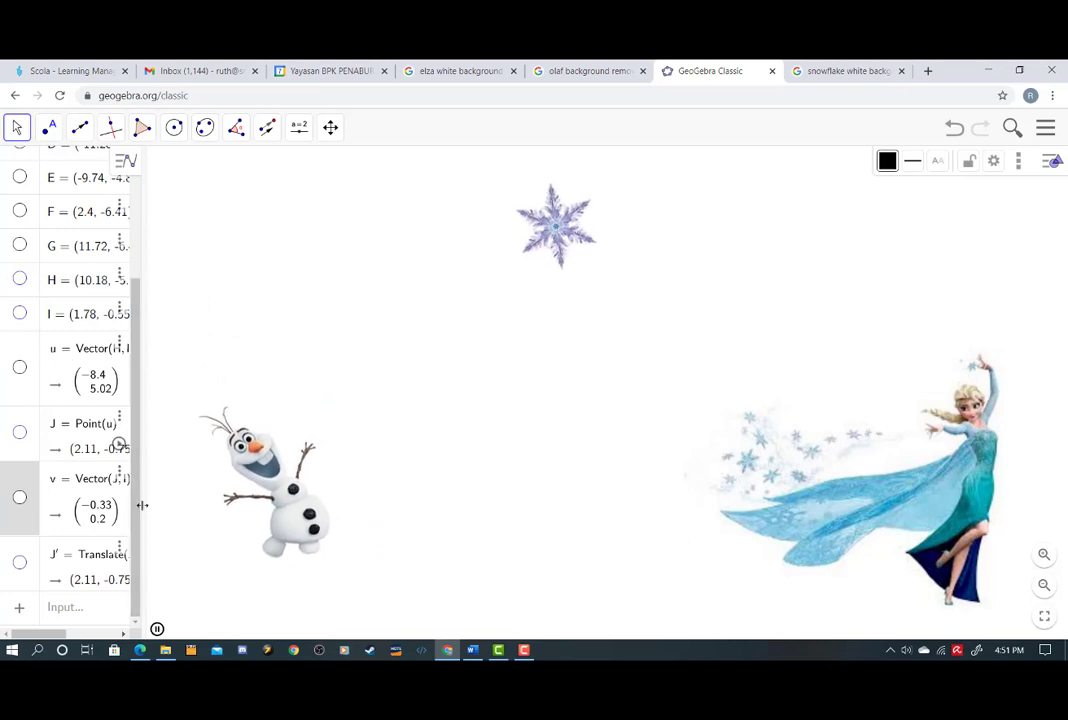
left_click_drag(142, 505, 147, 470)
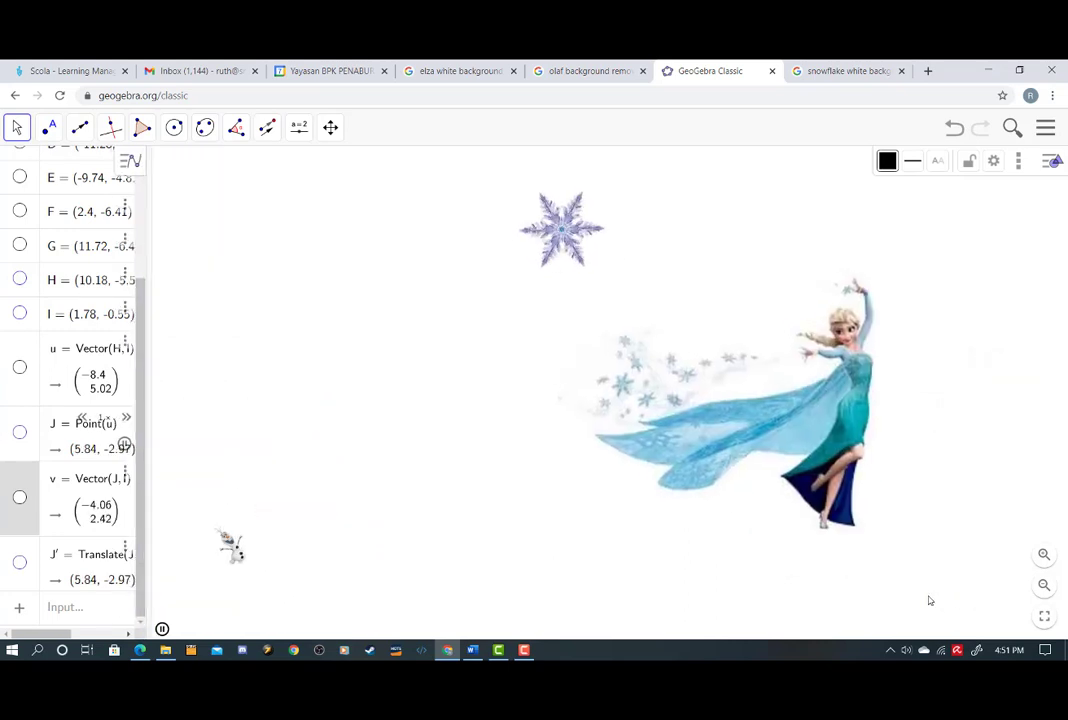